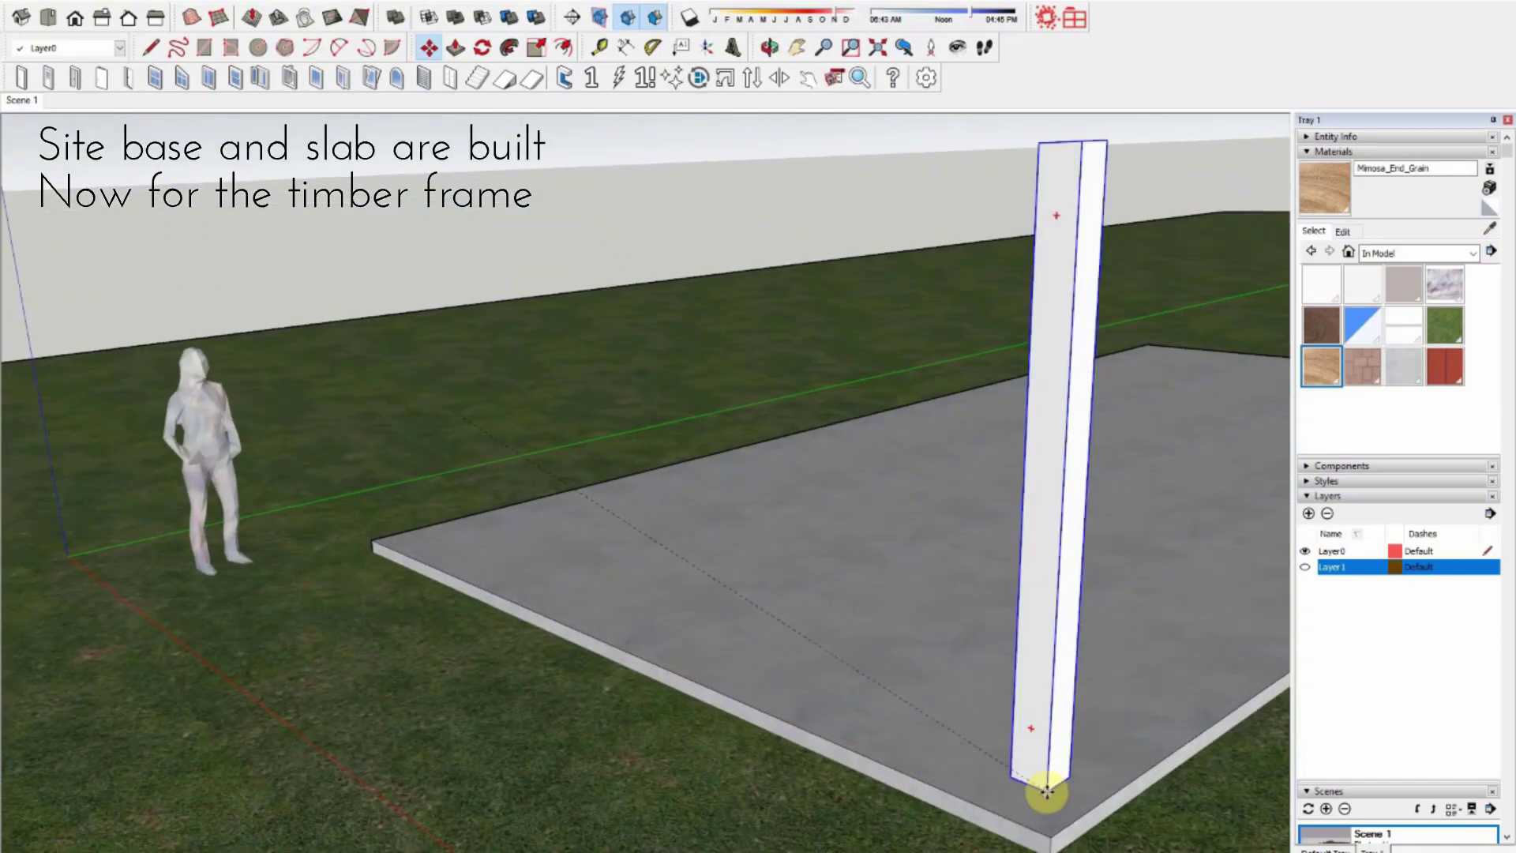
Step: Copy the post to the slab's other corner and stack a post copy on top
mouse_move(1061, 844)
left_mouse_down()
mouse_move(1107, 829)
mouse_move(1090, 812)
mouse_move(1021, 811)
mouse_move(382, 535)
left_mouse_up()
scroll(383, 535, "down", 5)
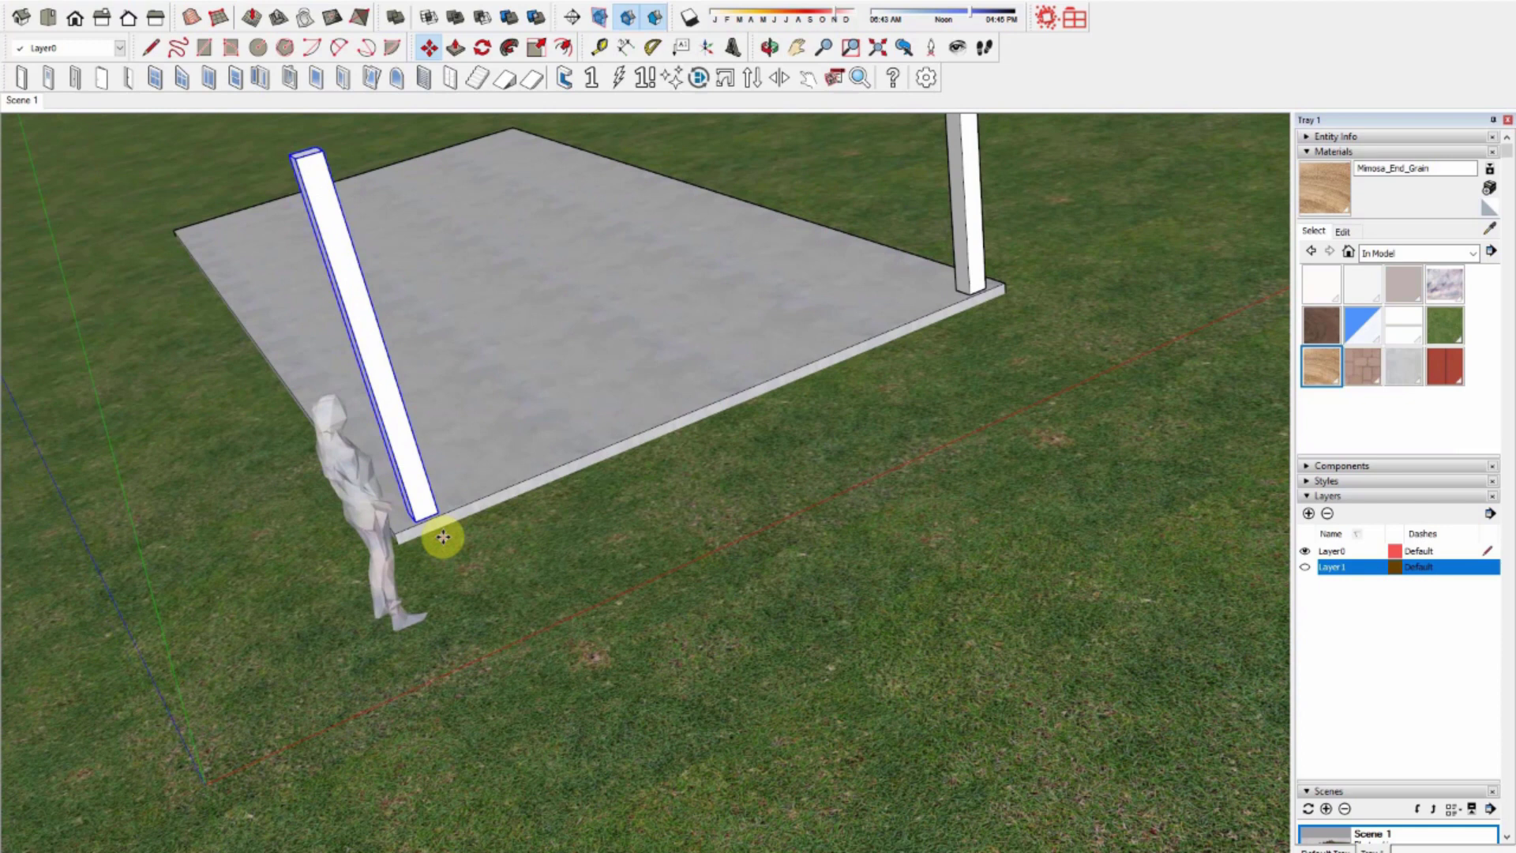
middle_click_drag(440, 531, 366, 713)
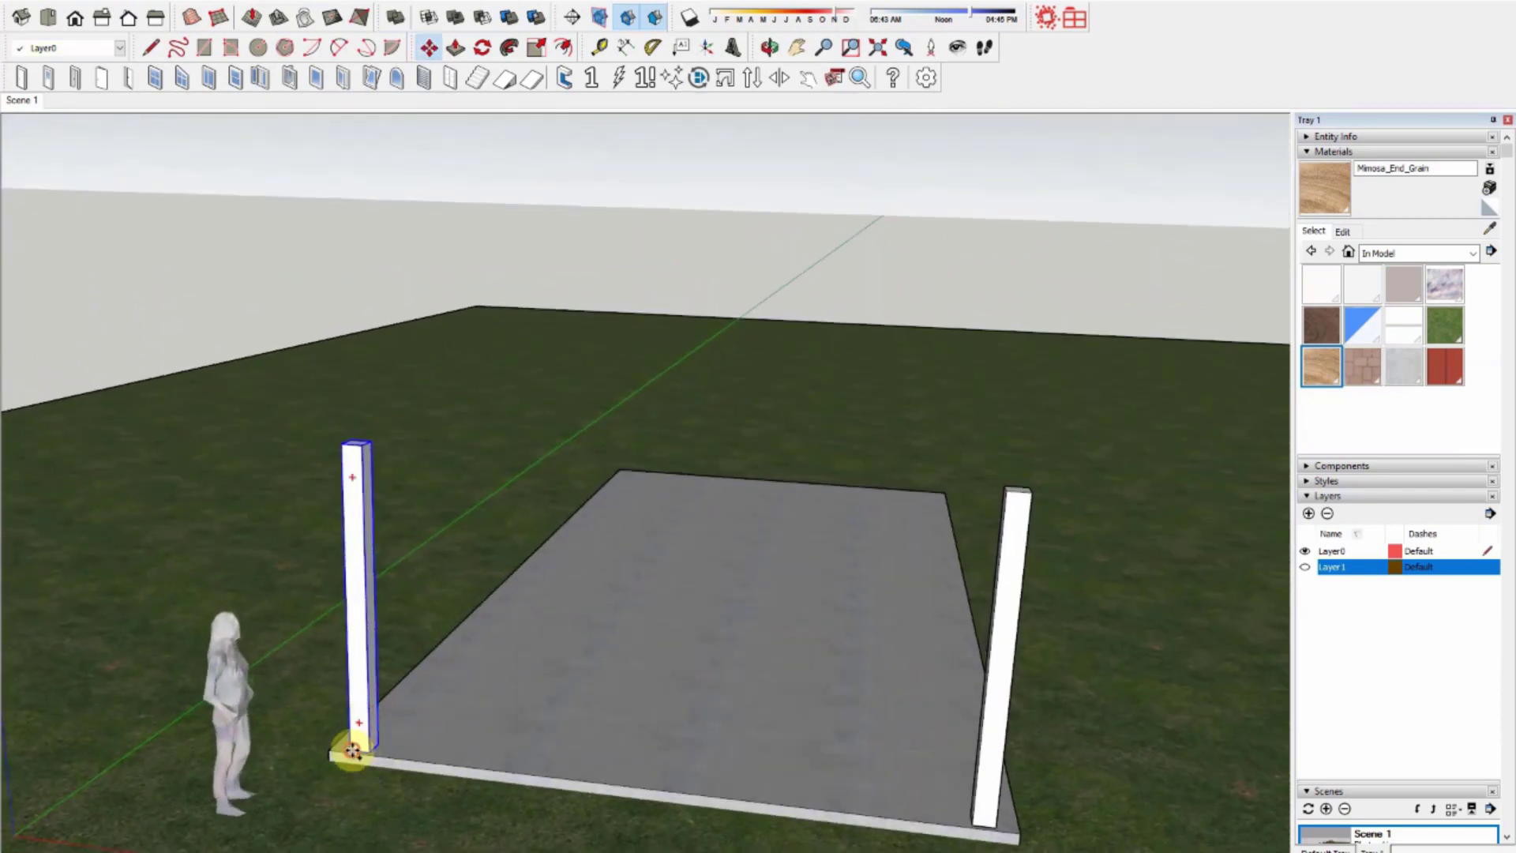
left_click_drag(352, 751, 338, 438, "ctrl")
right_click(338, 438)
Step: Rotate the upper post into a rafter, mirror it on the right post, and add a collar tie
key("Escape")
key("q")
left_click(342, 368)
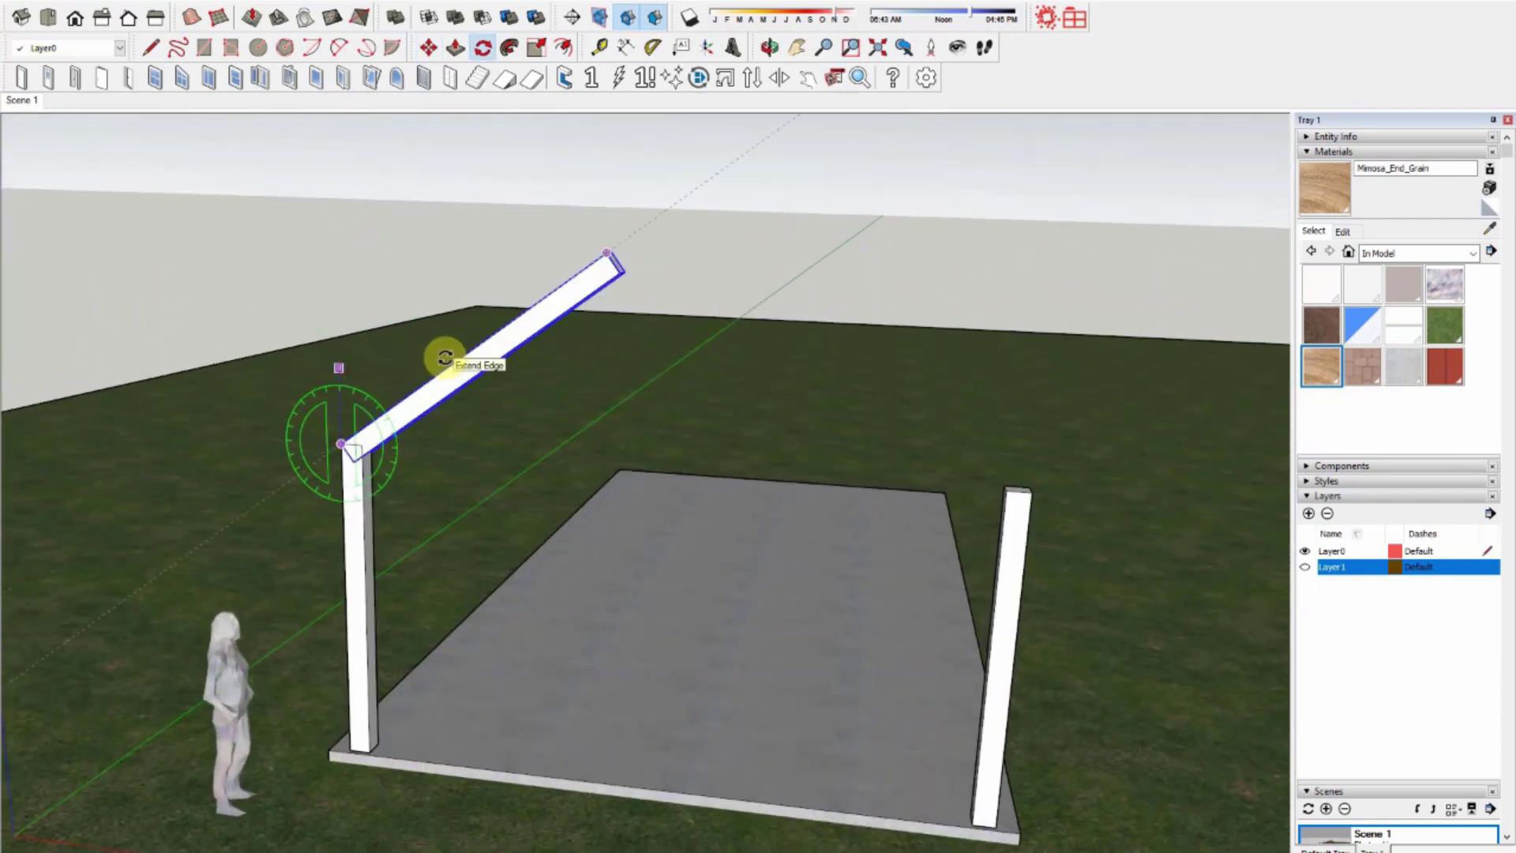
left_click(440, 353)
right_click(400, 348)
key("Escape")
key("m")
mouse_move(338, 449)
left_mouse_down("ctrl")
mouse_move(785, 514)
mouse_move(1025, 491)
left_mouse_up("ctrl")
middle_click_drag(1025, 491, 250, 818)
left_click_drag(249, 817, 412, 385, "ctrl")
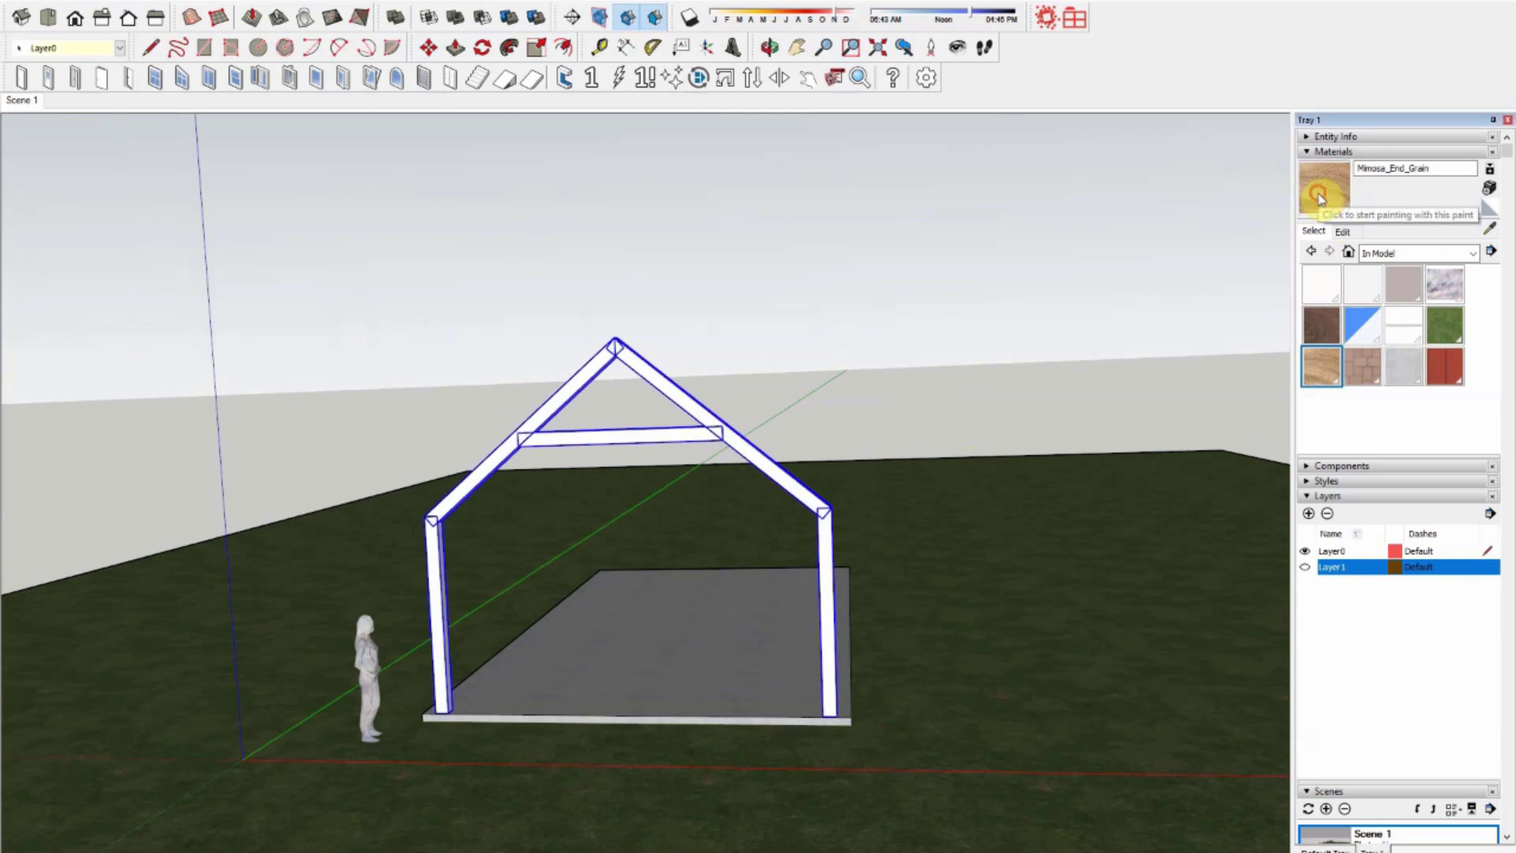
left_click(790, 499)
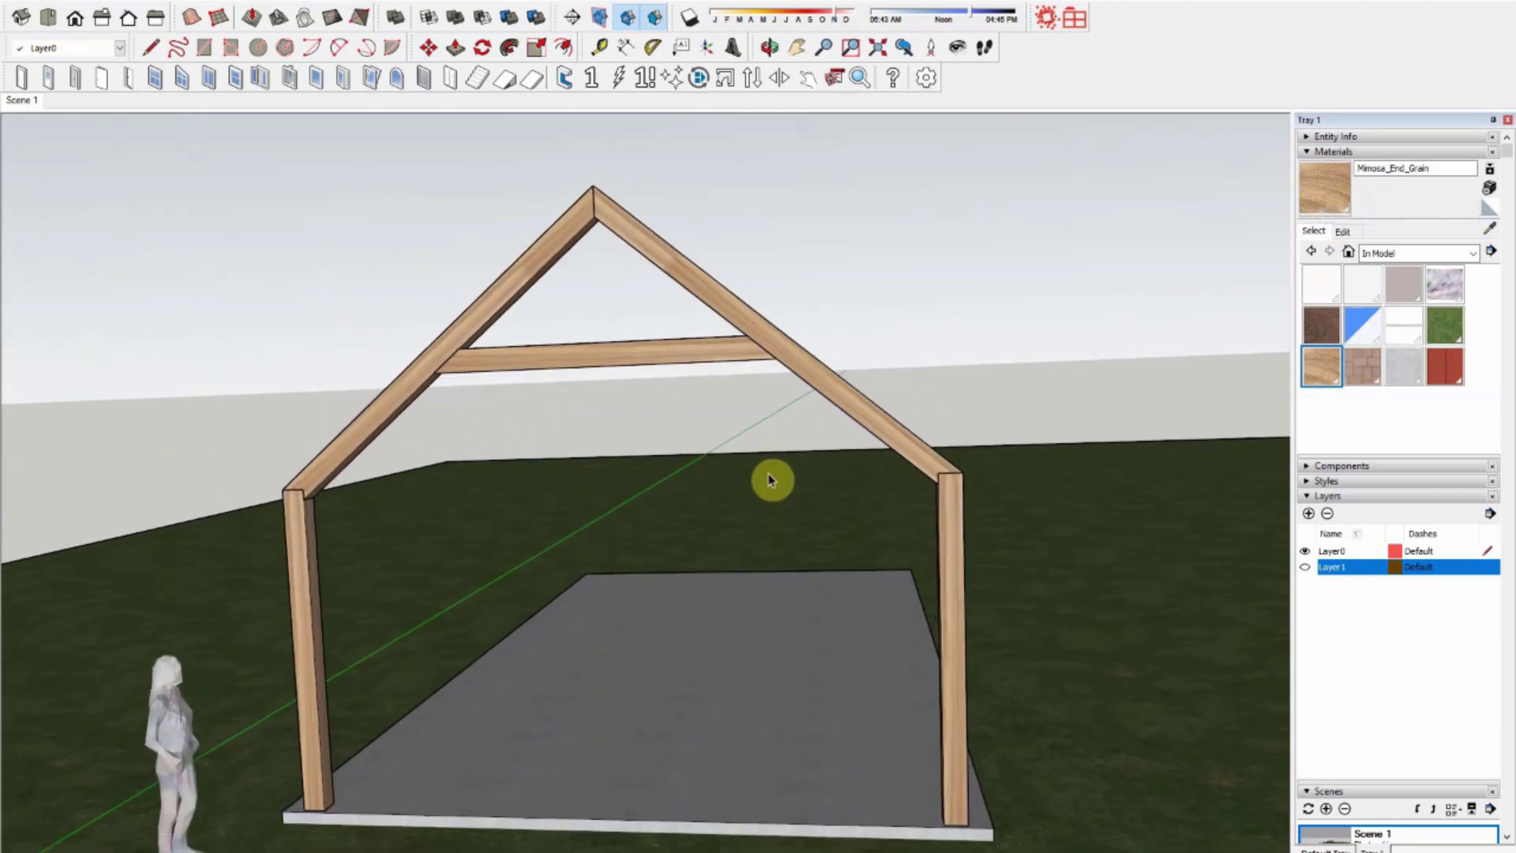
Step: Array the bent along the slab with a 4x copy so five bents fit
left_click(717, 444)
key("m")
key("ctrl")
left_click(746, 720)
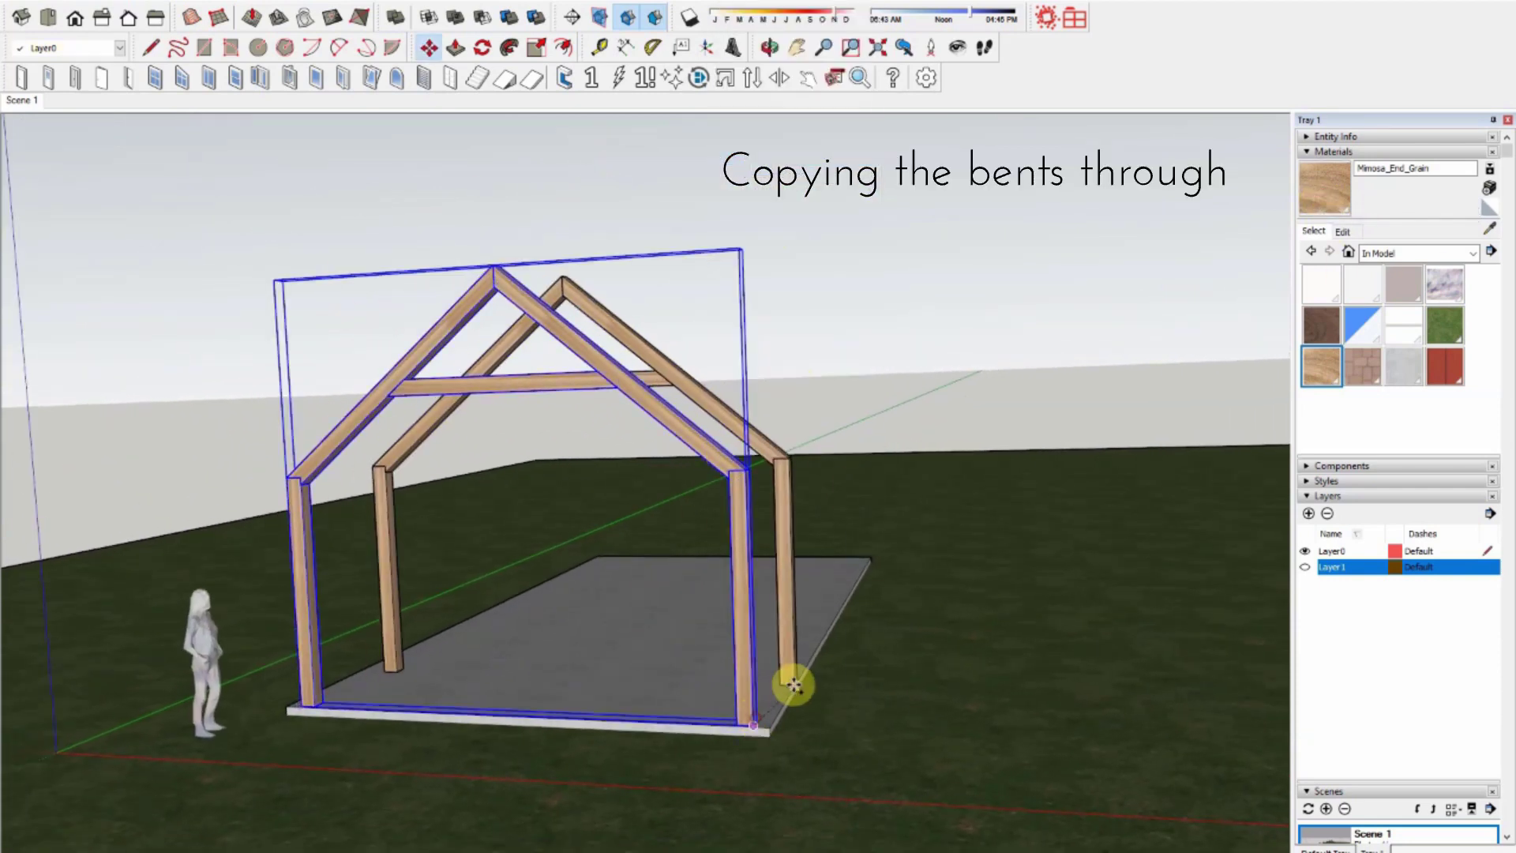
left_click(787, 678)
type("5x")
key("Return")
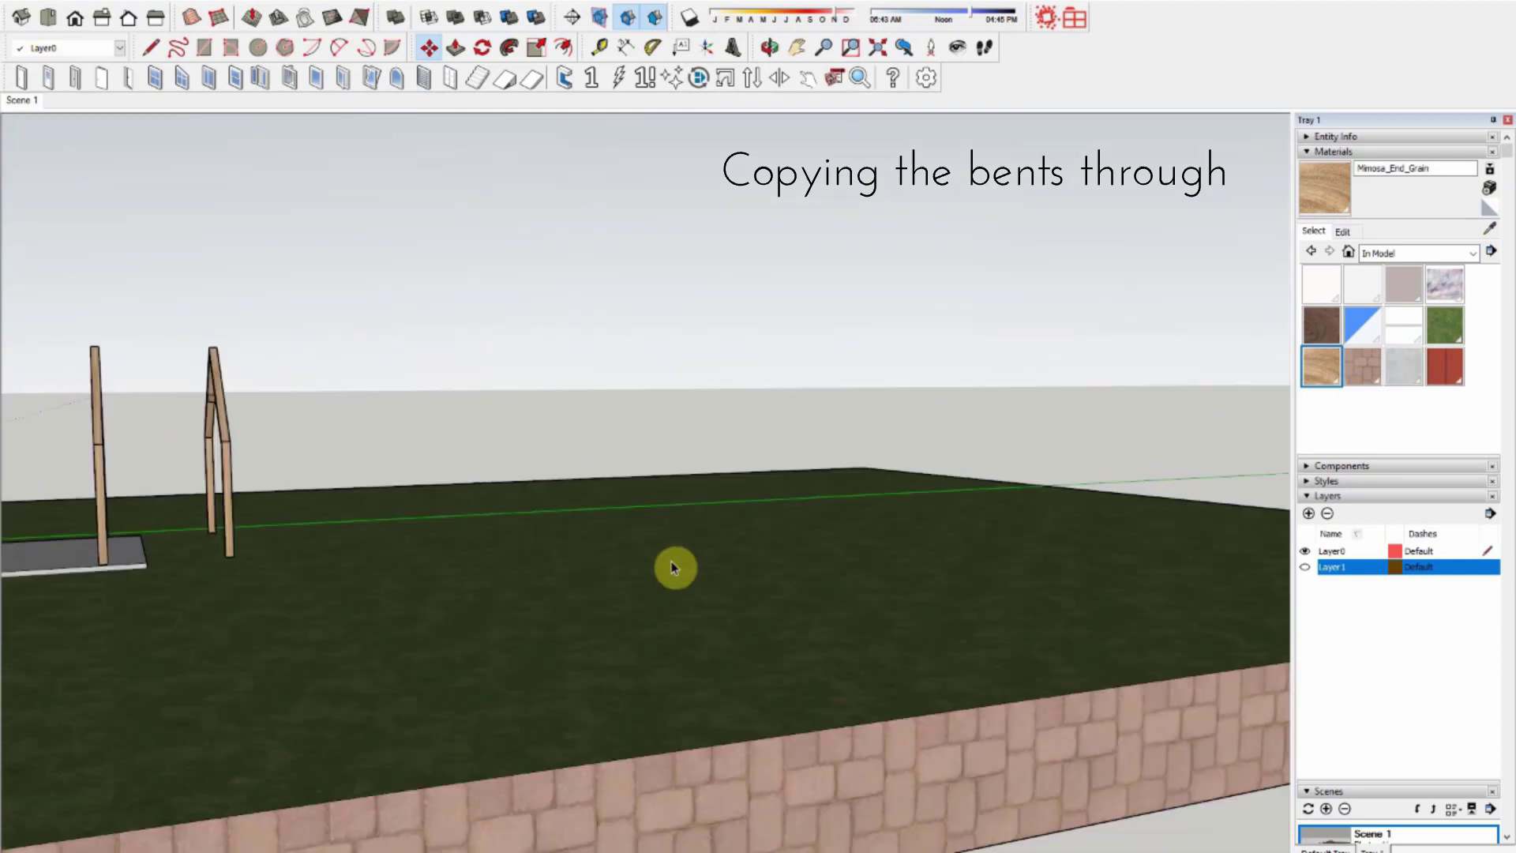
type("4x")
key("Return")
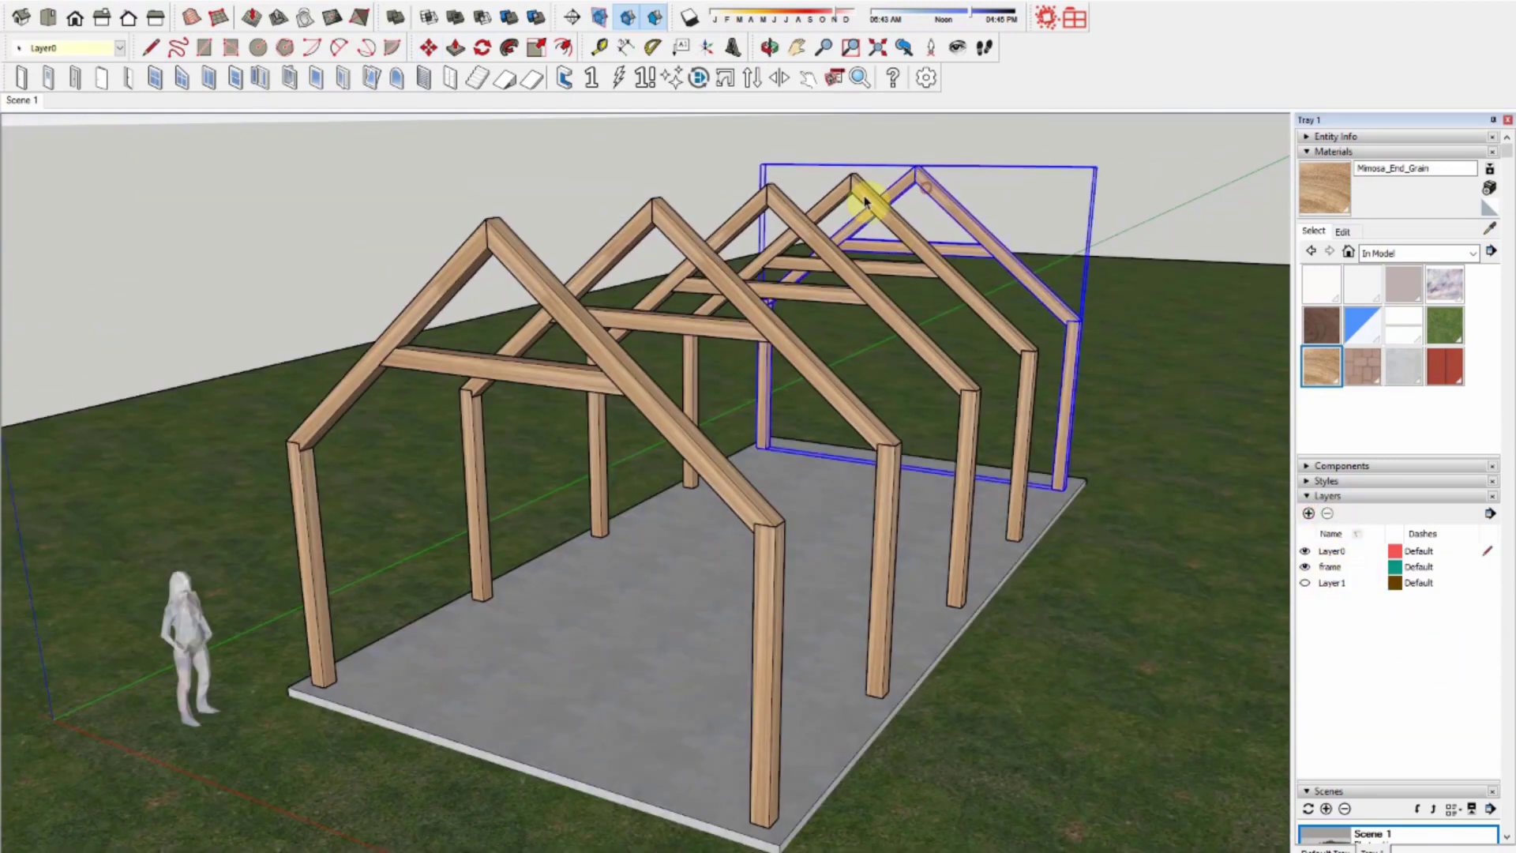
Step: Assign all five bents to the 'frame' layer and start a thin wall footprint beside the slab
left_click_drag(872, 196, 484, 237)
left_click(118, 49)
left_click(48, 86)
left_click(203, 49)
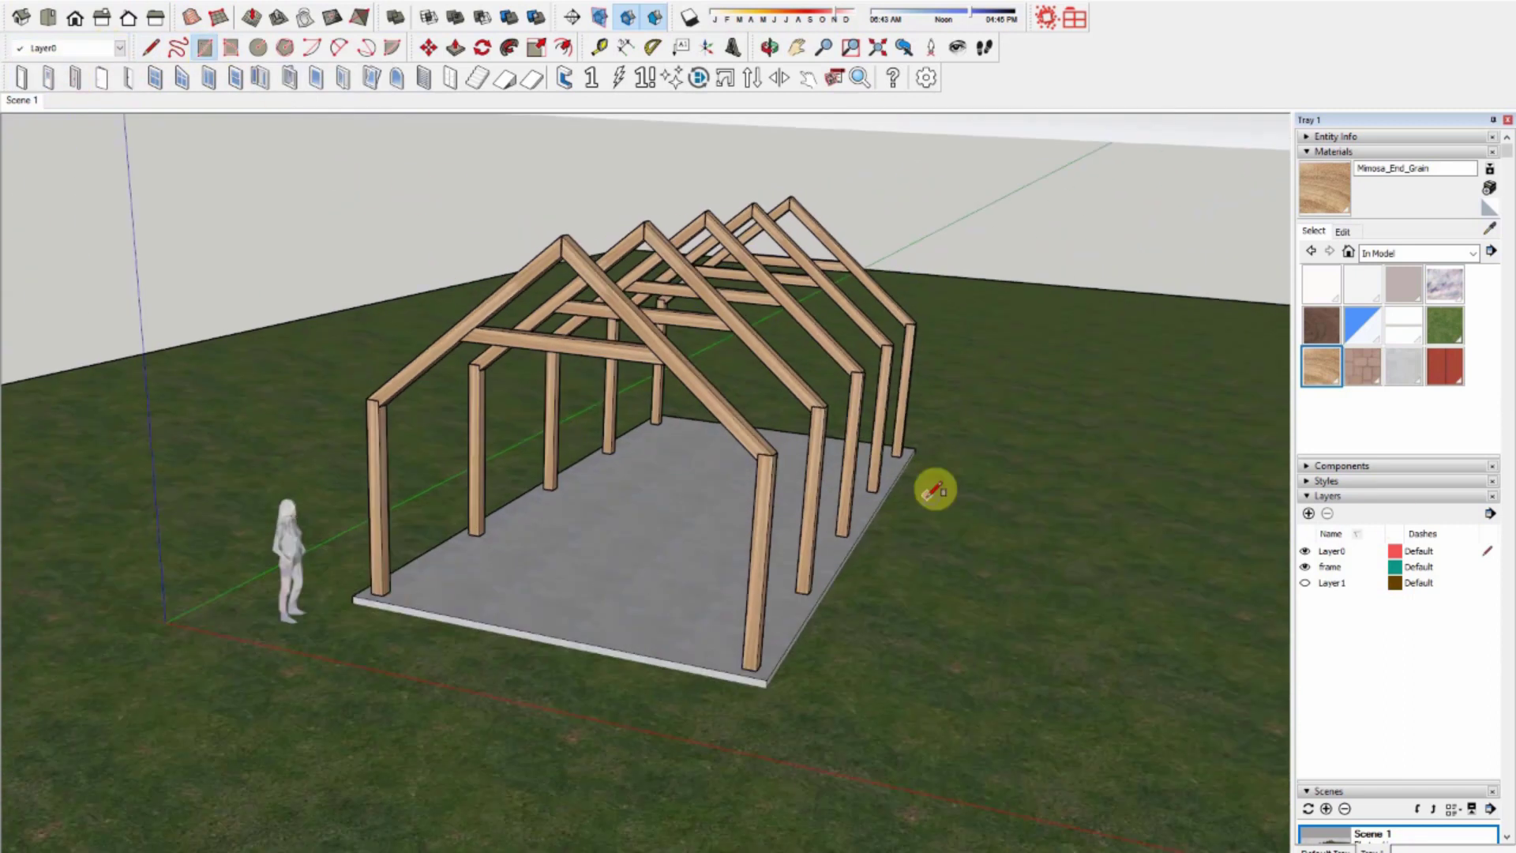
left_click(810, 657)
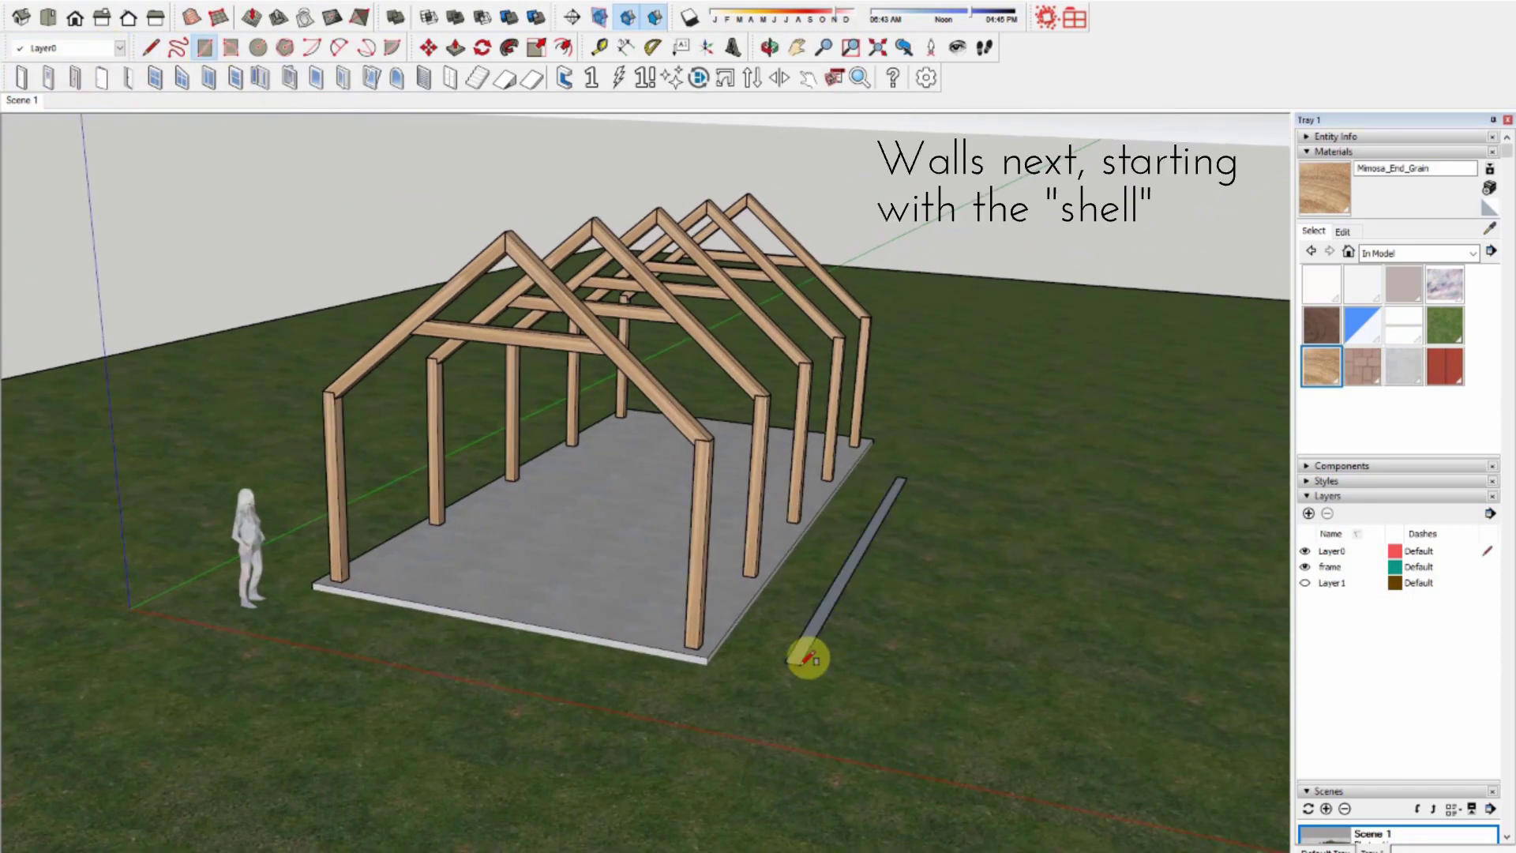
Step: Extrude the footprint into a long side wall and make it a component
left_click(770, 678)
left_click(1077, 627)
key("space")
triple_click(854, 509)
key("g")
key("Return")
key("m")
scroll(699, 647, "up", 3)
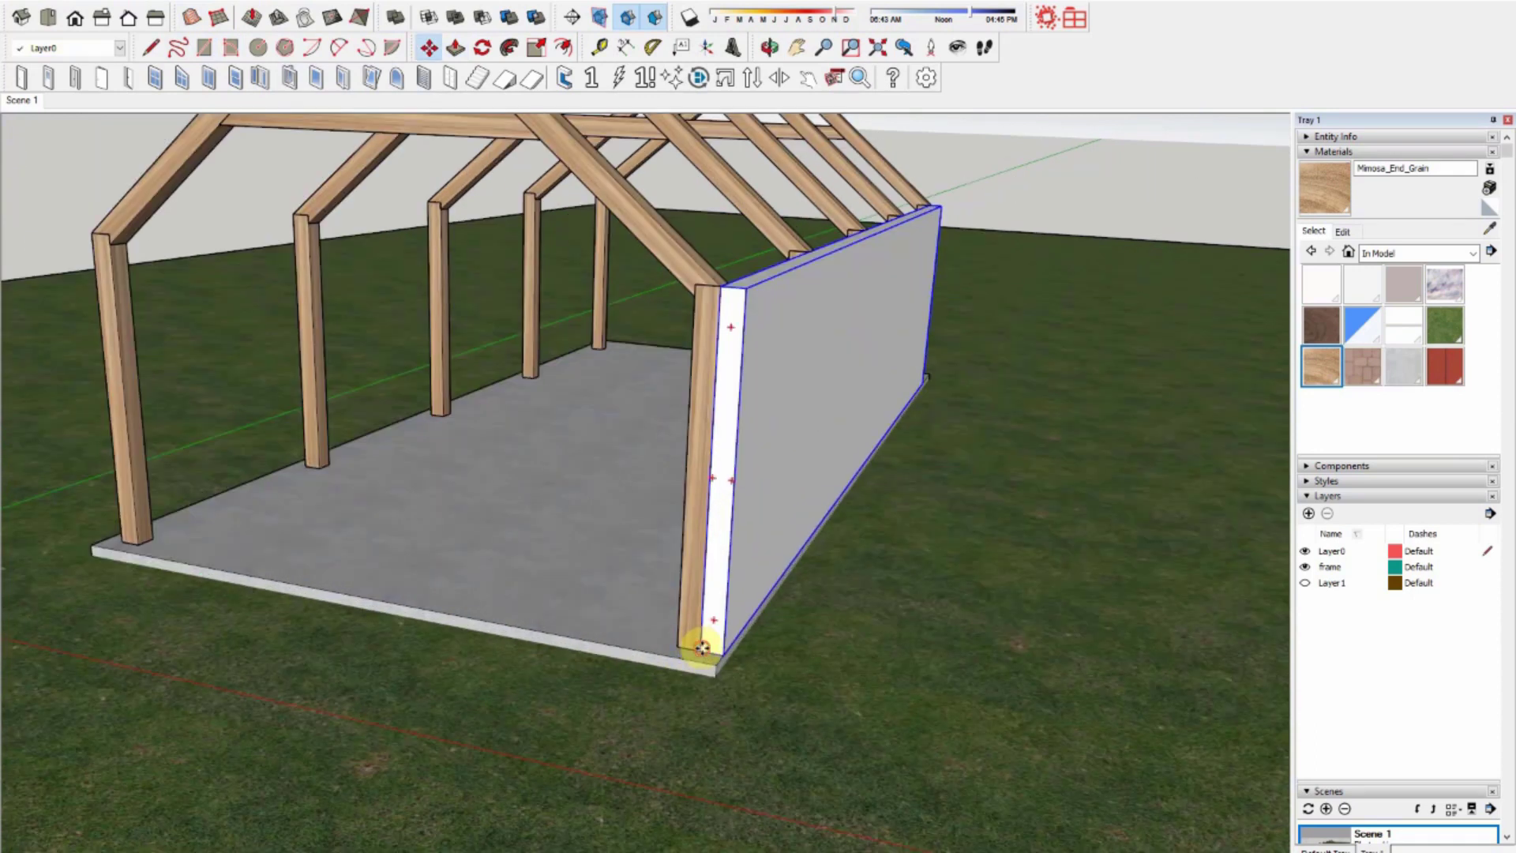
mouse_move(750, 652)
middle_mouse_down()
mouse_move(861, 595)
mouse_move(953, 749)
middle_mouse_up()
Step: Paint the side wall with red standing-seam roofing metal
key("p")
key("space")
key("Page_Down")
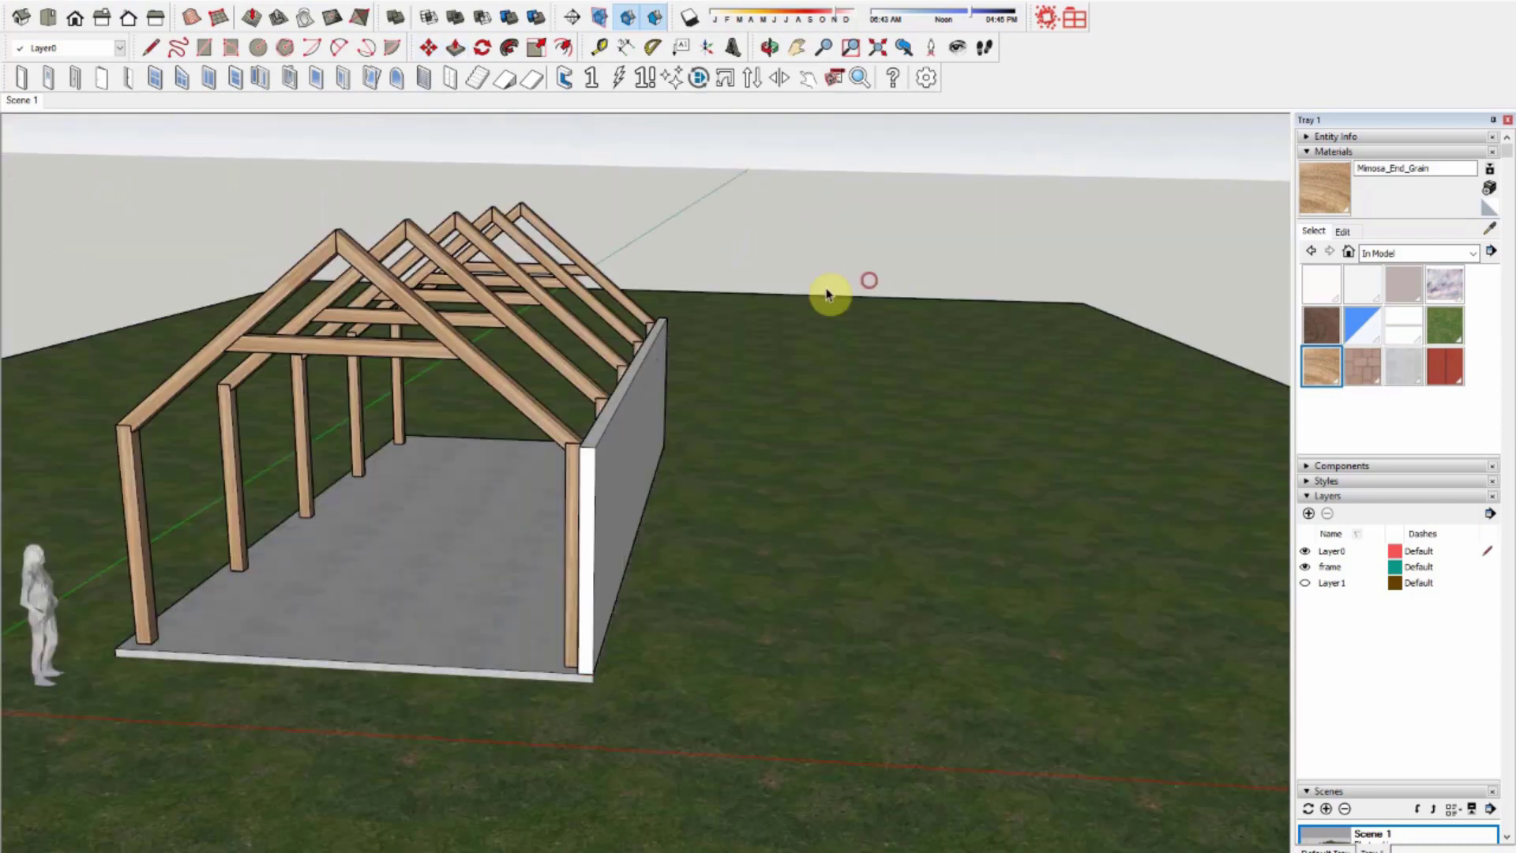
left_click(1445, 366)
left_click(782, 537)
Step: Copy the wall up to the eaves and rotate it along the roof slope as a panel
key("space")
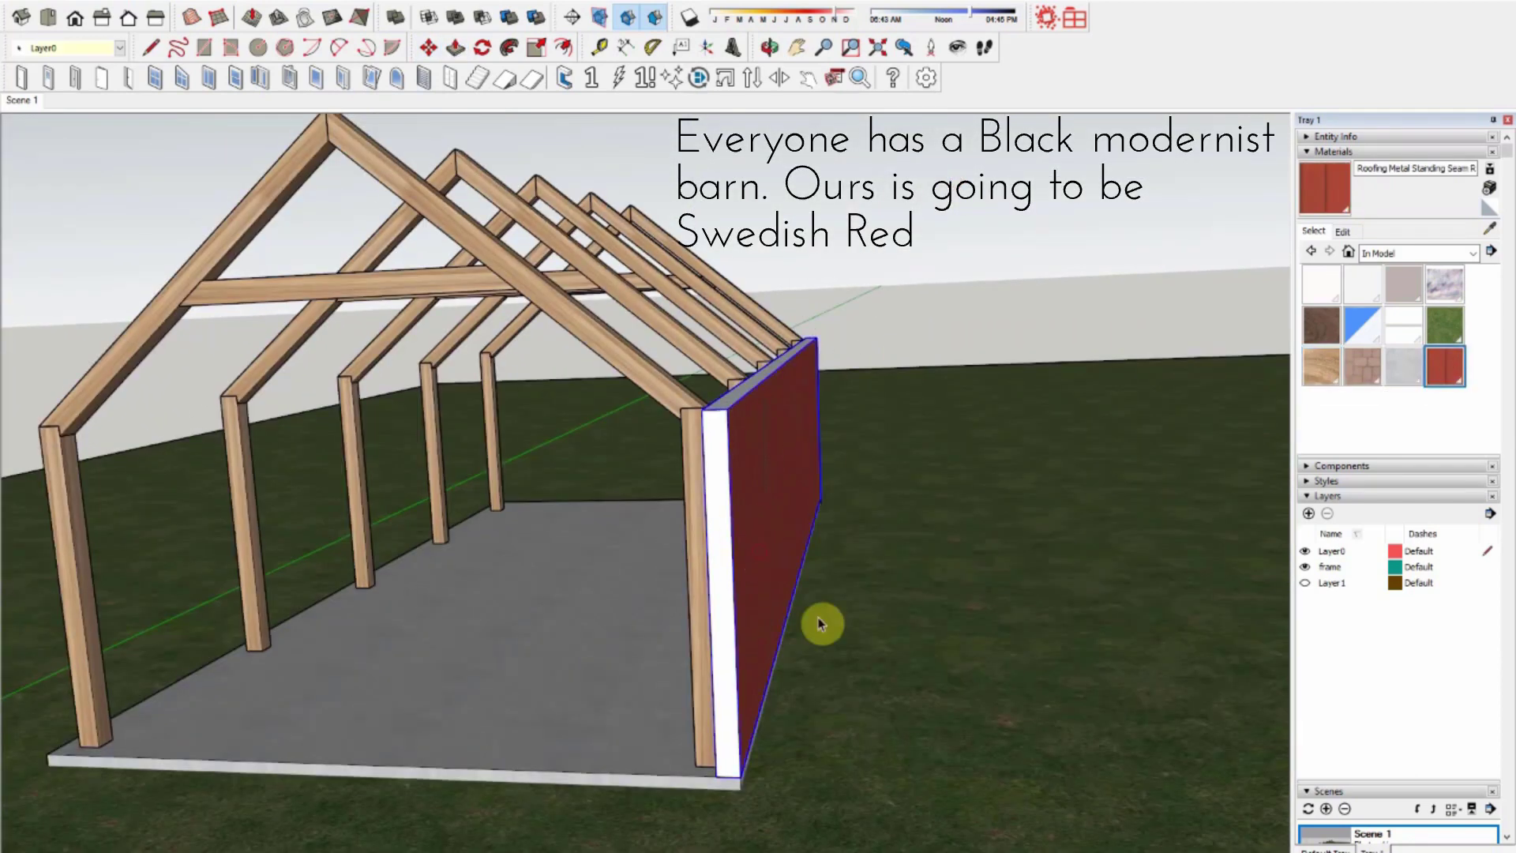
left_click(742, 782)
middle_click_drag(728, 422, 872, 422)
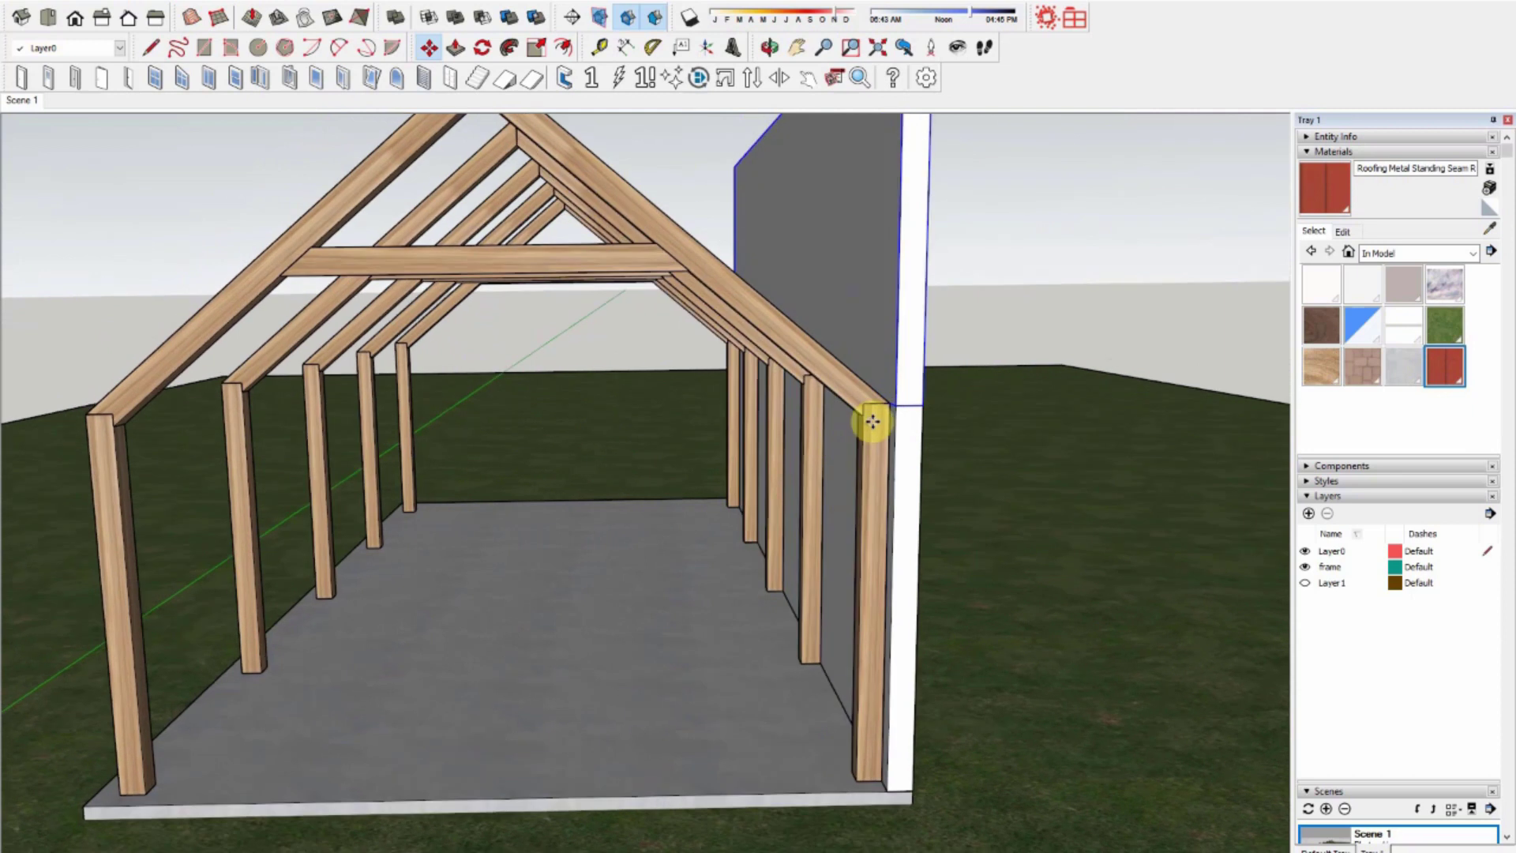
left_click(897, 332)
left_click(715, 250)
mouse_move(714, 249)
middle_mouse_down()
mouse_move(852, 338)
mouse_move(731, 277)
middle_mouse_up()
key("m")
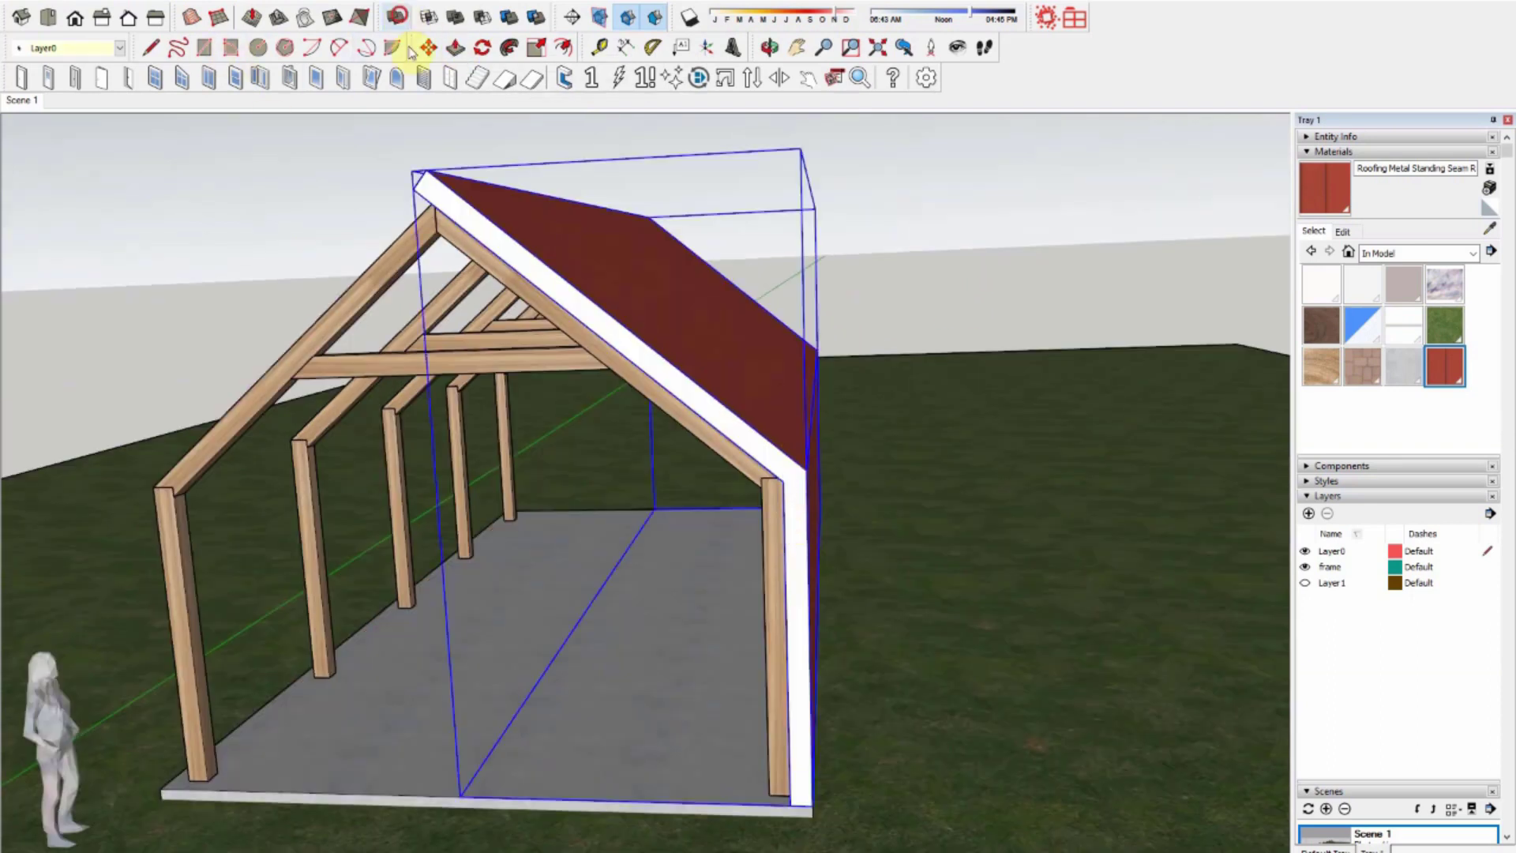
Step: Add a new 'shell' layer for the red-clad barn roof and walls
mouse_move(528, 784)
middle_mouse_down()
mouse_move(474, 782)
mouse_move(586, 396)
middle_mouse_up()
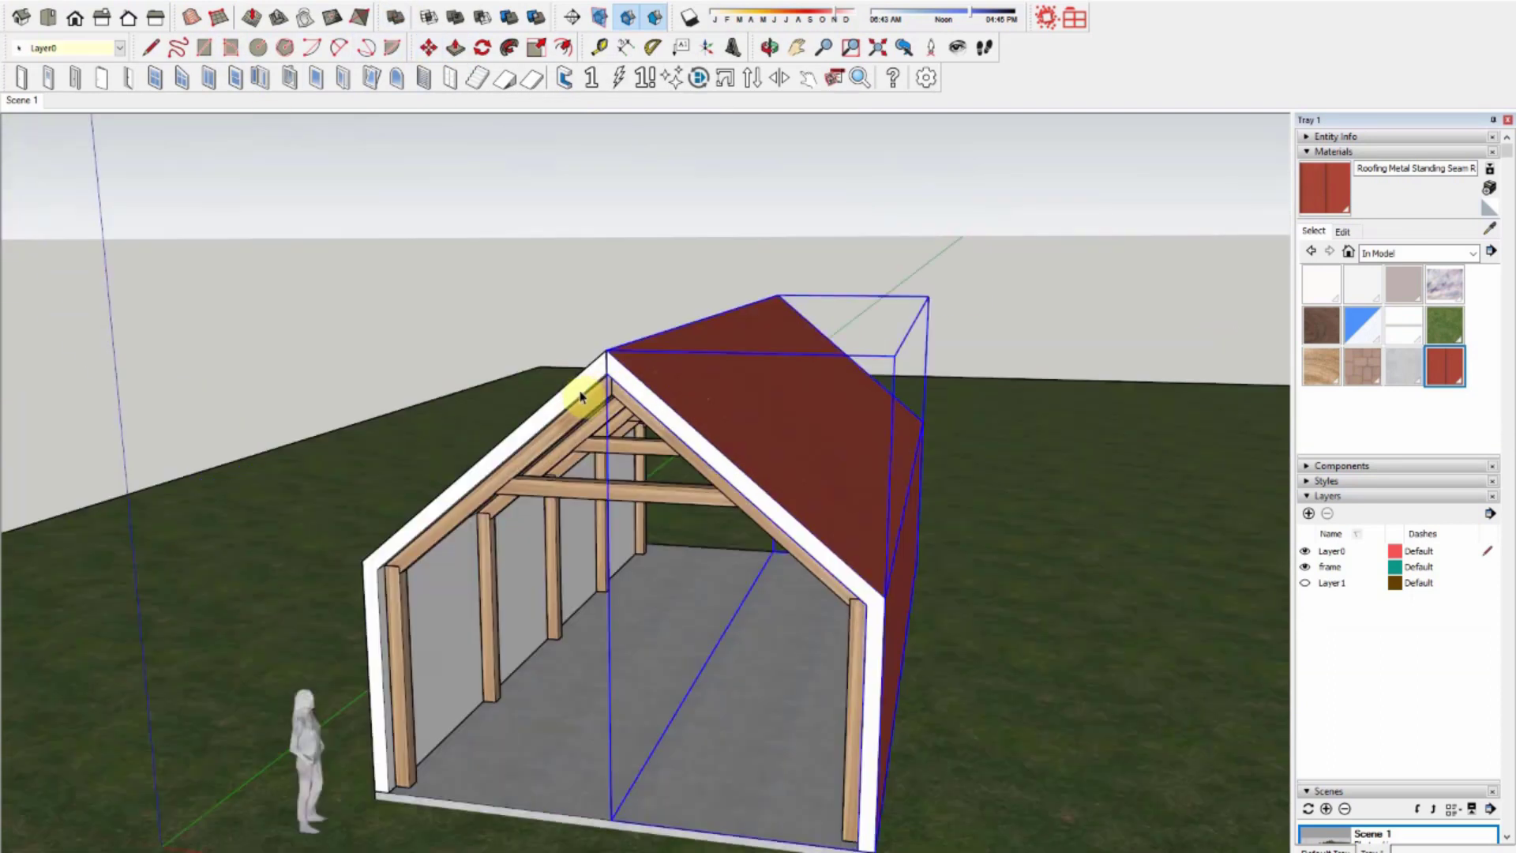
left_click(240, 188)
left_click(1309, 514)
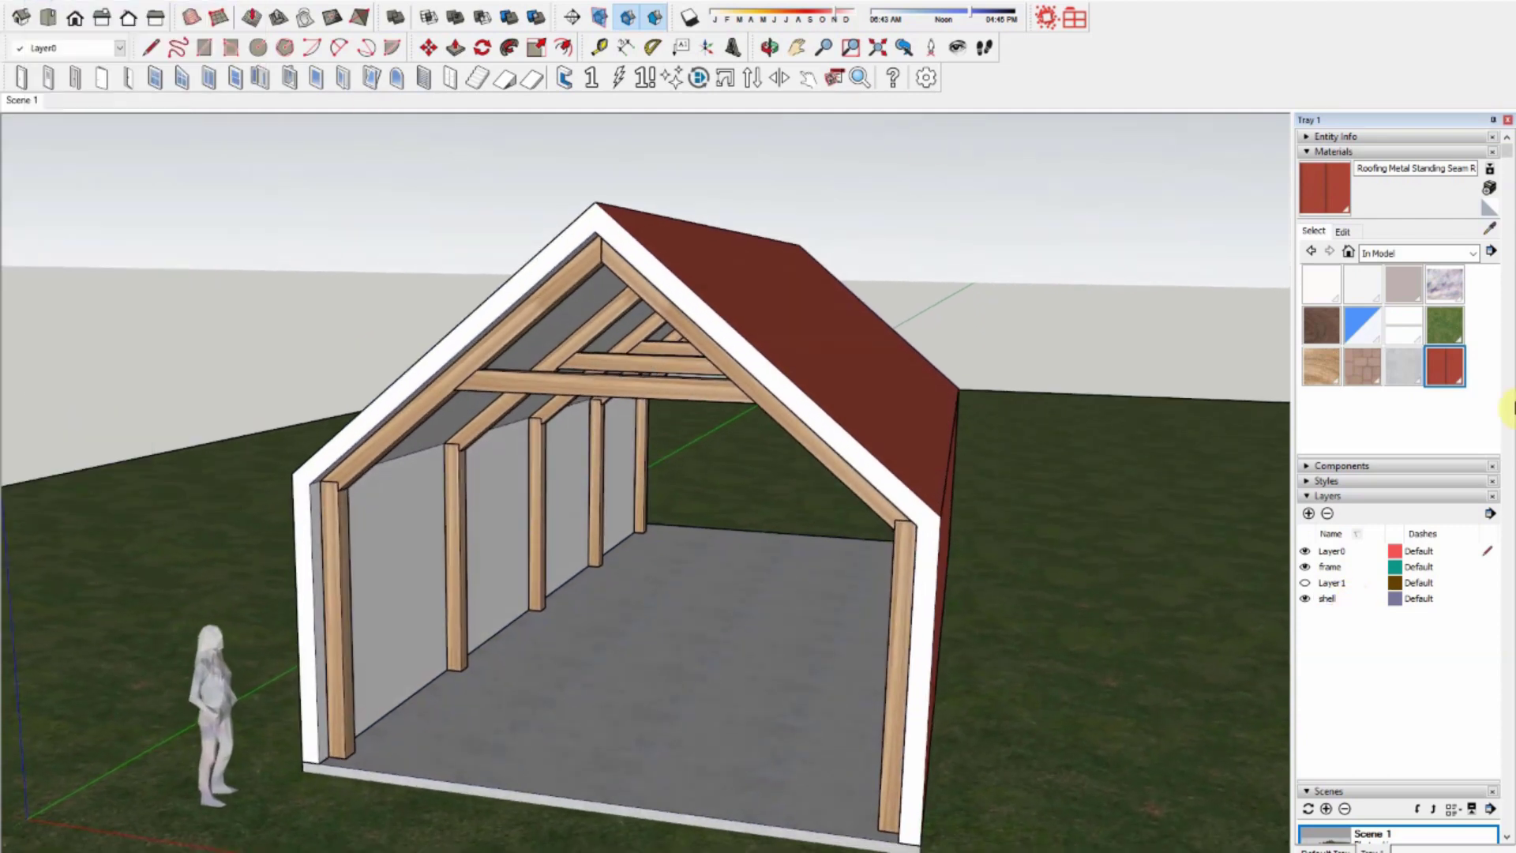
middle_click_drag(711, 655, 644, 674)
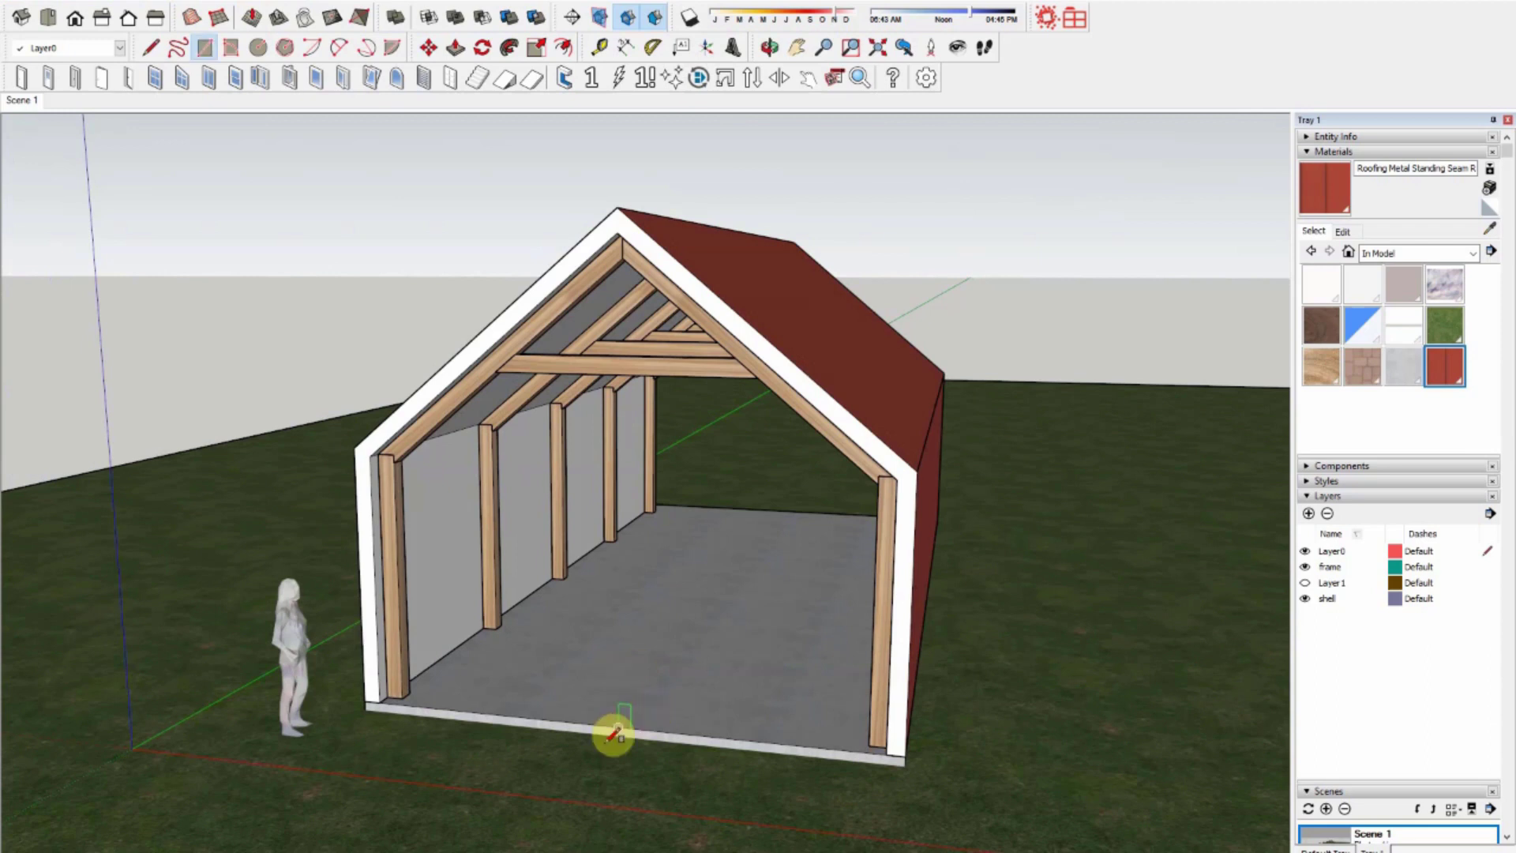
Step: Build a 24' by 1' end wall at the barn corner, raised tall, as a component
middle_click_drag(614, 734, 424, 721)
left_click(361, 703)
left_click(762, 754)
key("p")
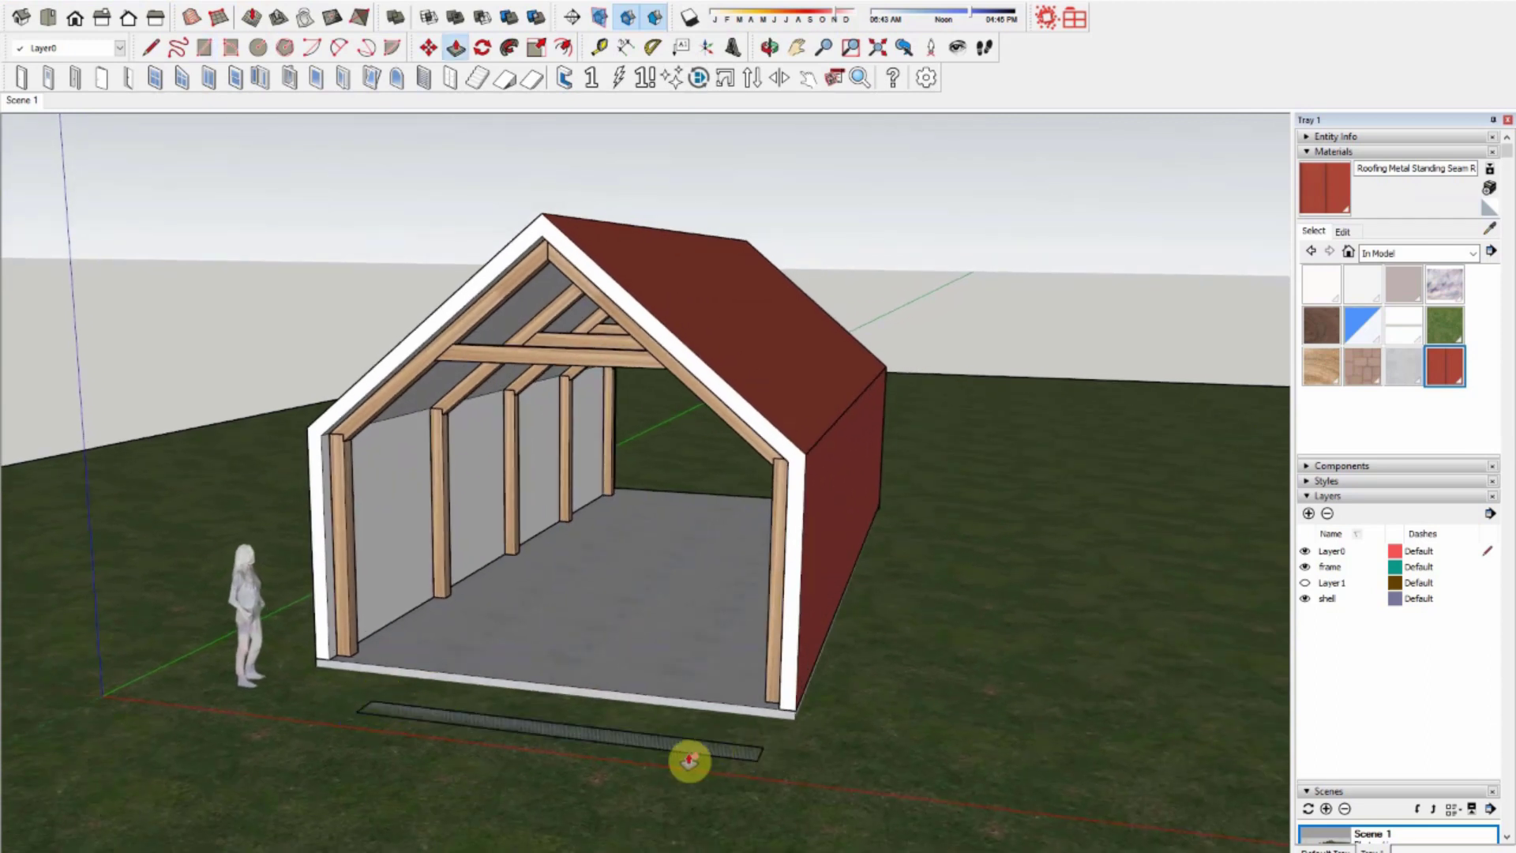
key("ctrl+z")
left_click(774, 747)
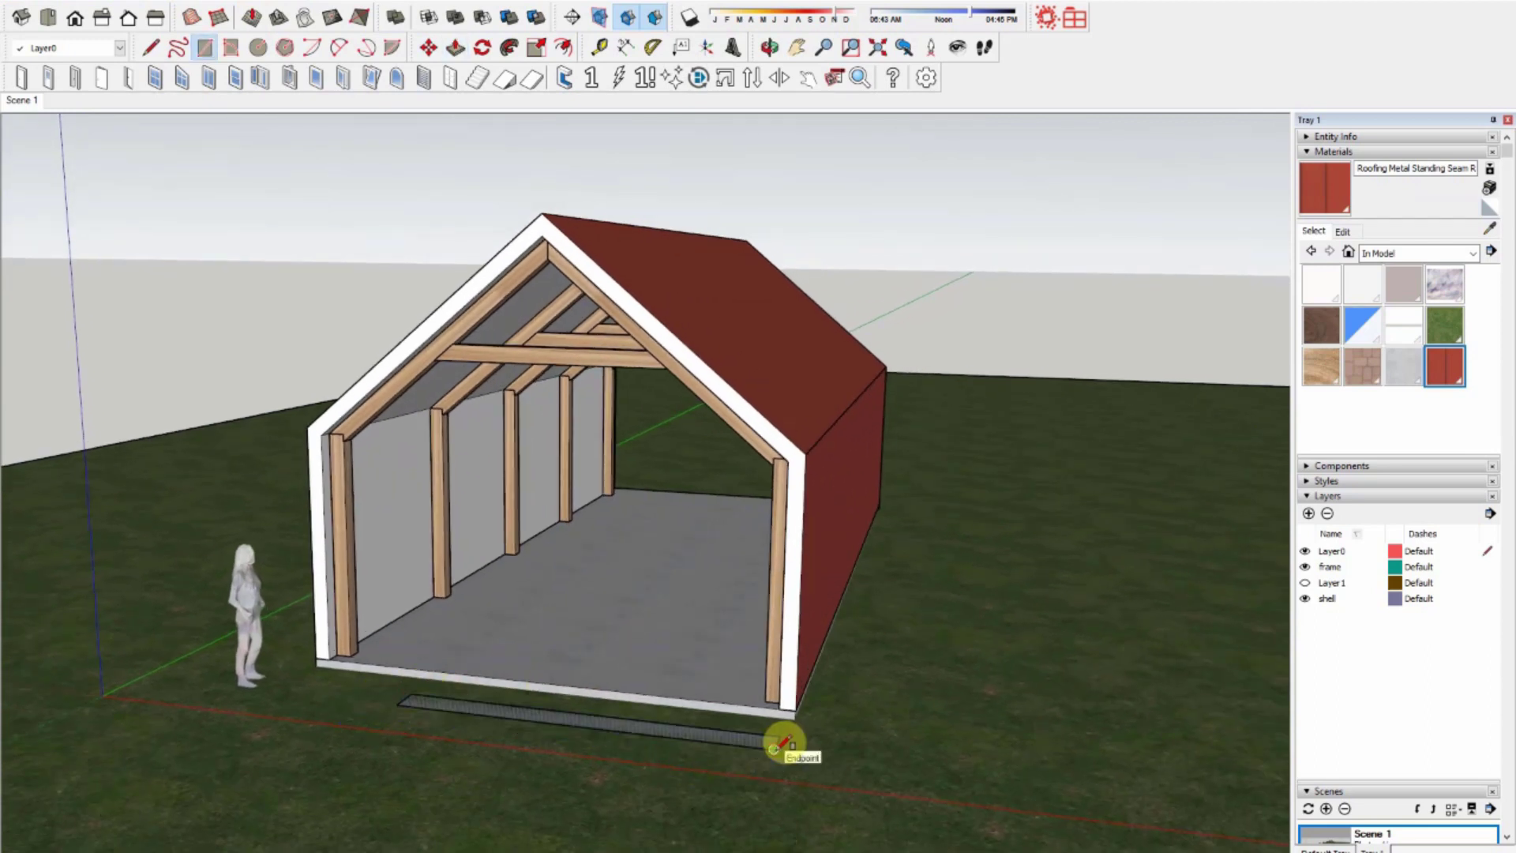
type("24',1'")
key("Return")
left_click_drag(712, 739, 775, 470)
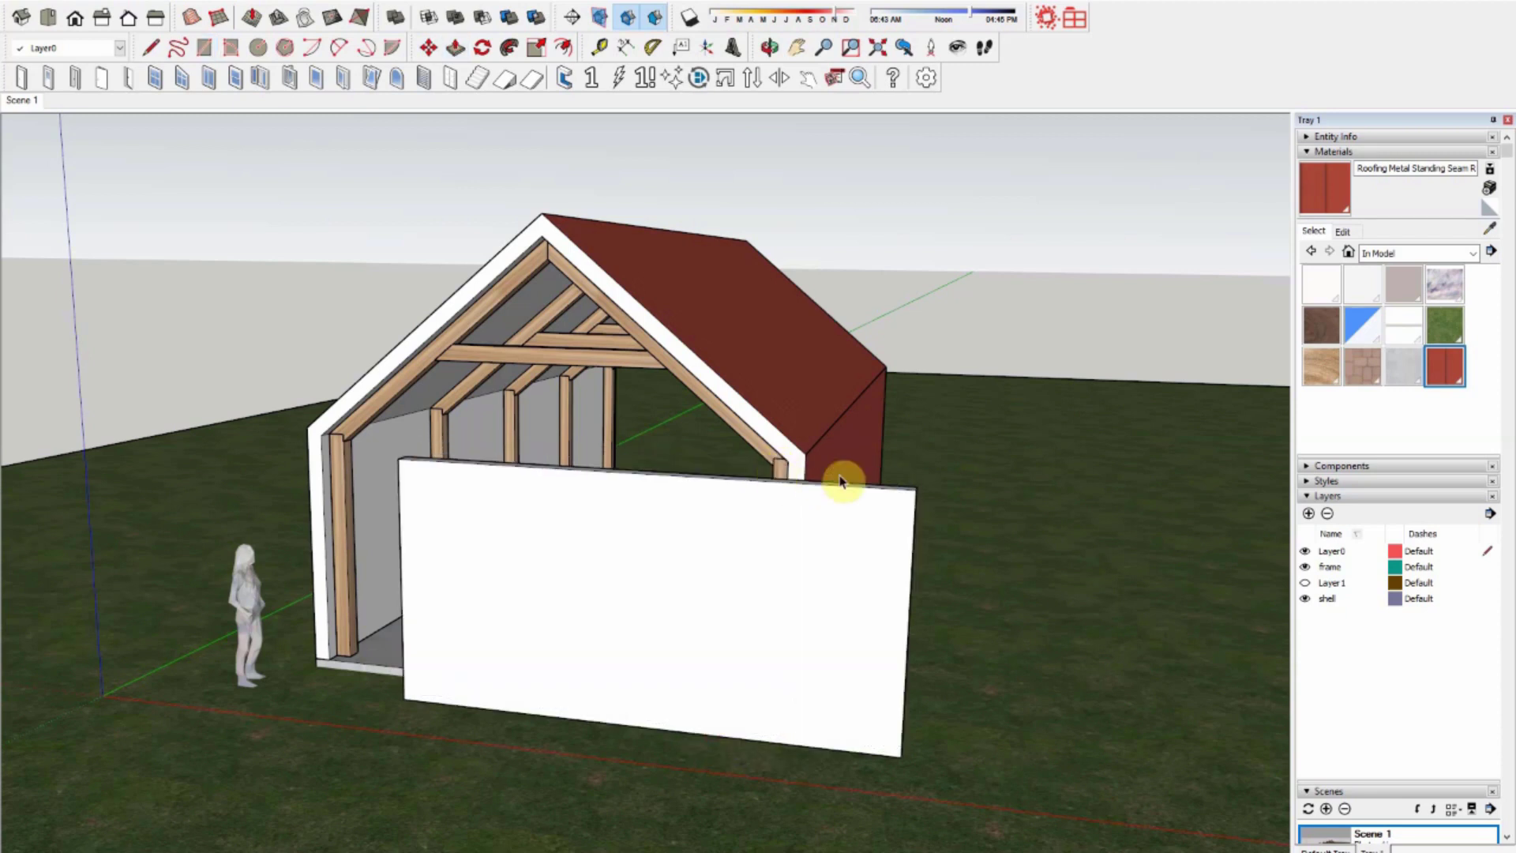
right_click(838, 472)
left_click(880, 404)
left_click(519, 632)
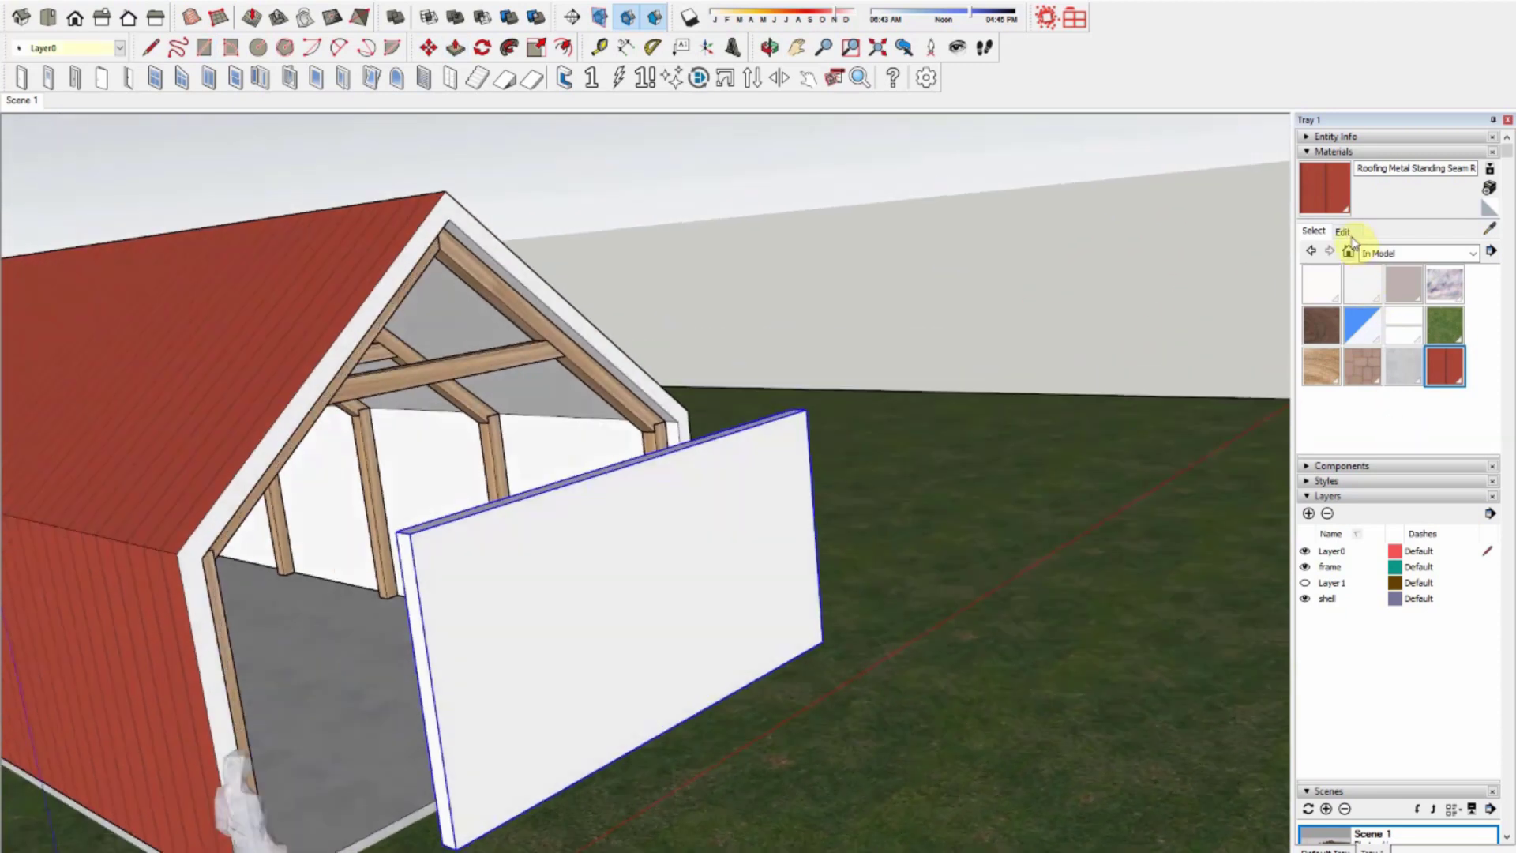
Step: Apply timber cladding to the end wall and hide the shell layer to inspect it
left_click(1414, 253)
left_click(1415, 320)
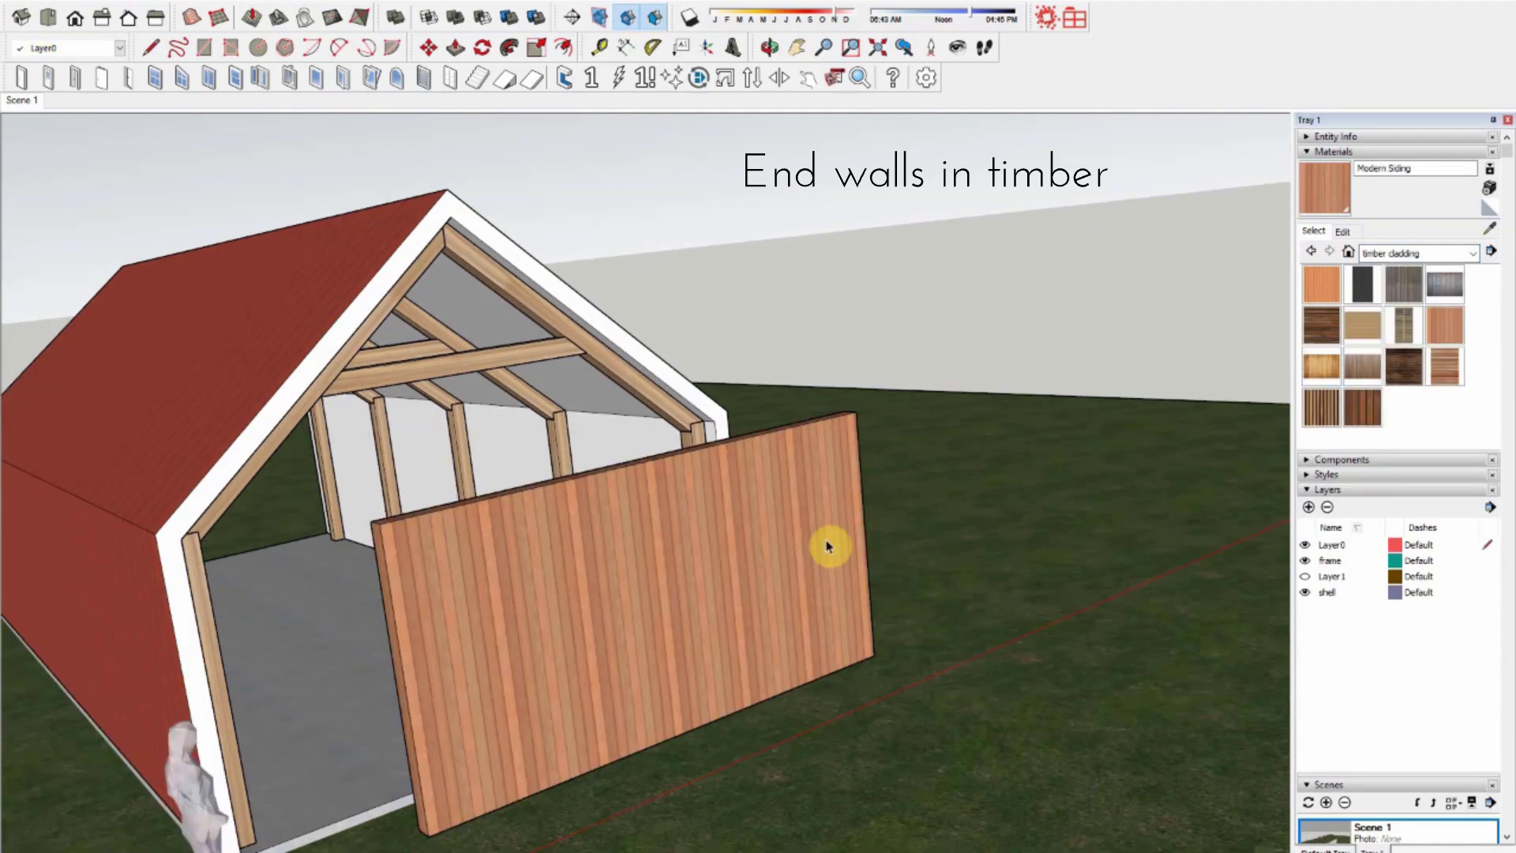
left_click(1305, 592)
mouse_move(982, 552)
middle_mouse_down()
mouse_move(746, 766)
mouse_move(667, 704)
mouse_move(717, 690)
mouse_move(1107, 835)
middle_mouse_up()
double_click(717, 690)
mouse_move(618, 469)
middle_mouse_down()
mouse_move(626, 440)
mouse_move(684, 481)
middle_mouse_up()
key("Escape")
Step: Copy the timber wall to the far gable end and paint it white Snow
scroll(569, 603, "down", 5)
middle_click_drag(569, 603, 630, 808)
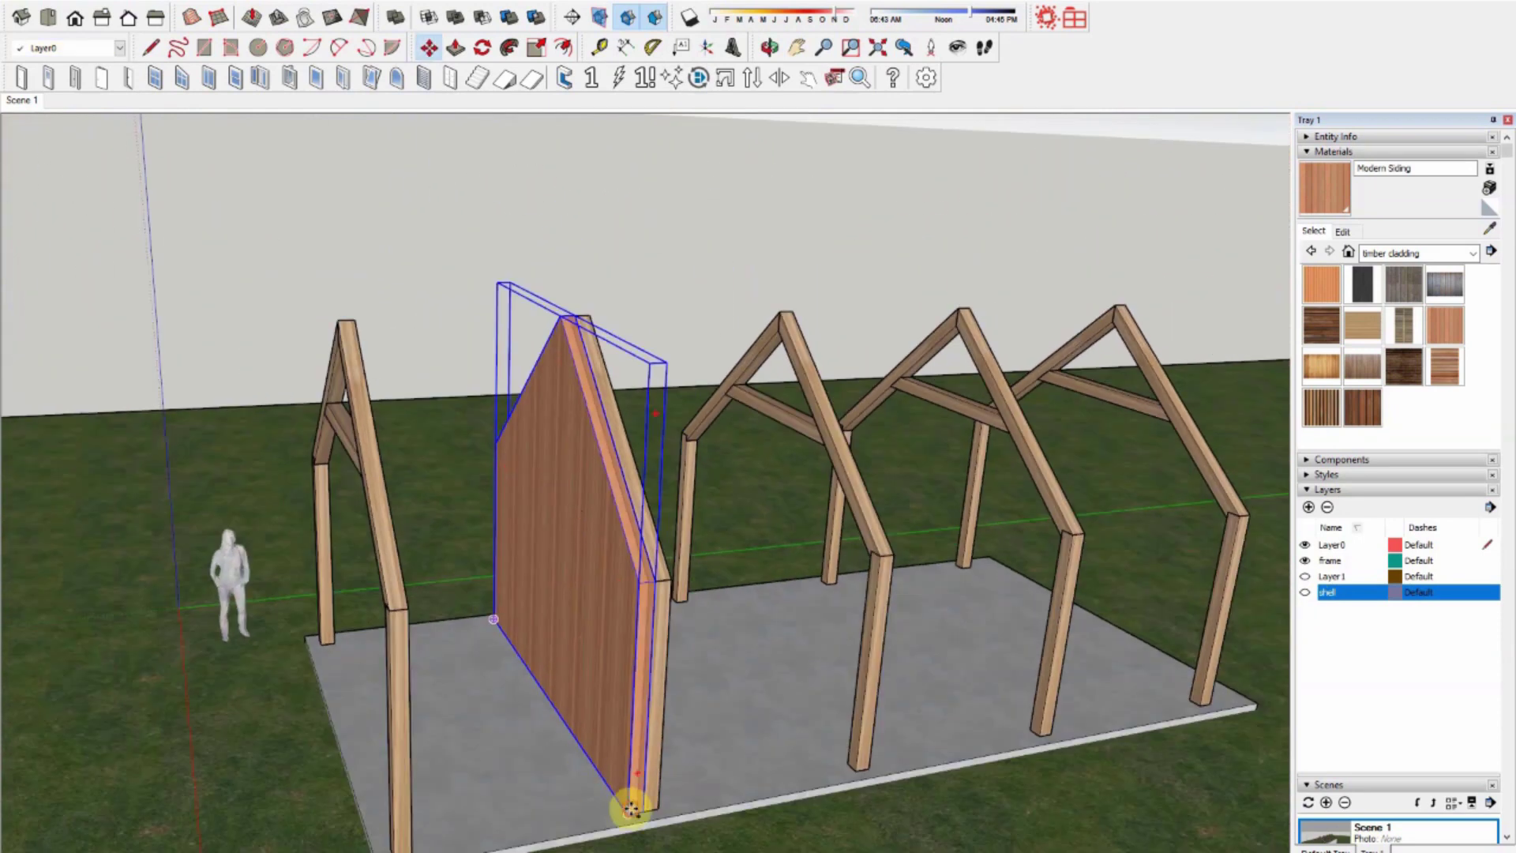
left_click(1201, 694)
double_click(1121, 514)
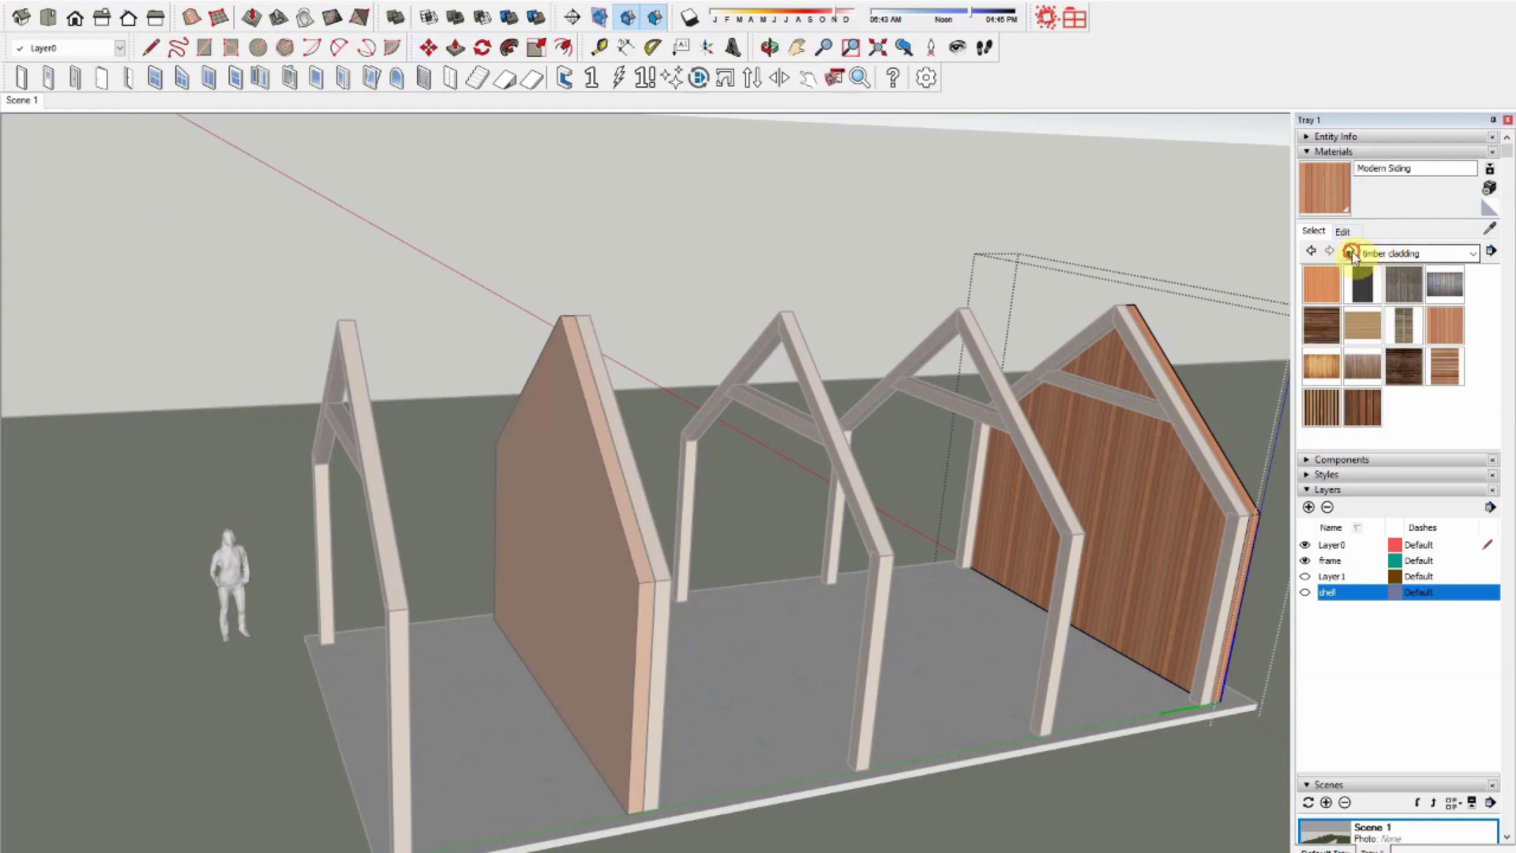
left_click(1350, 251)
left_click(1321, 284)
left_click(1164, 447)
mouse_move(1164, 447)
middle_mouse_down()
mouse_move(627, 552)
mouse_move(762, 321)
mouse_move(675, 367)
mouse_move(721, 409)
middle_mouse_up()
scroll(721, 410, "down", 3)
Step: Add an 'end walls' layer and select both timber end walls for it
left_click(1309, 507)
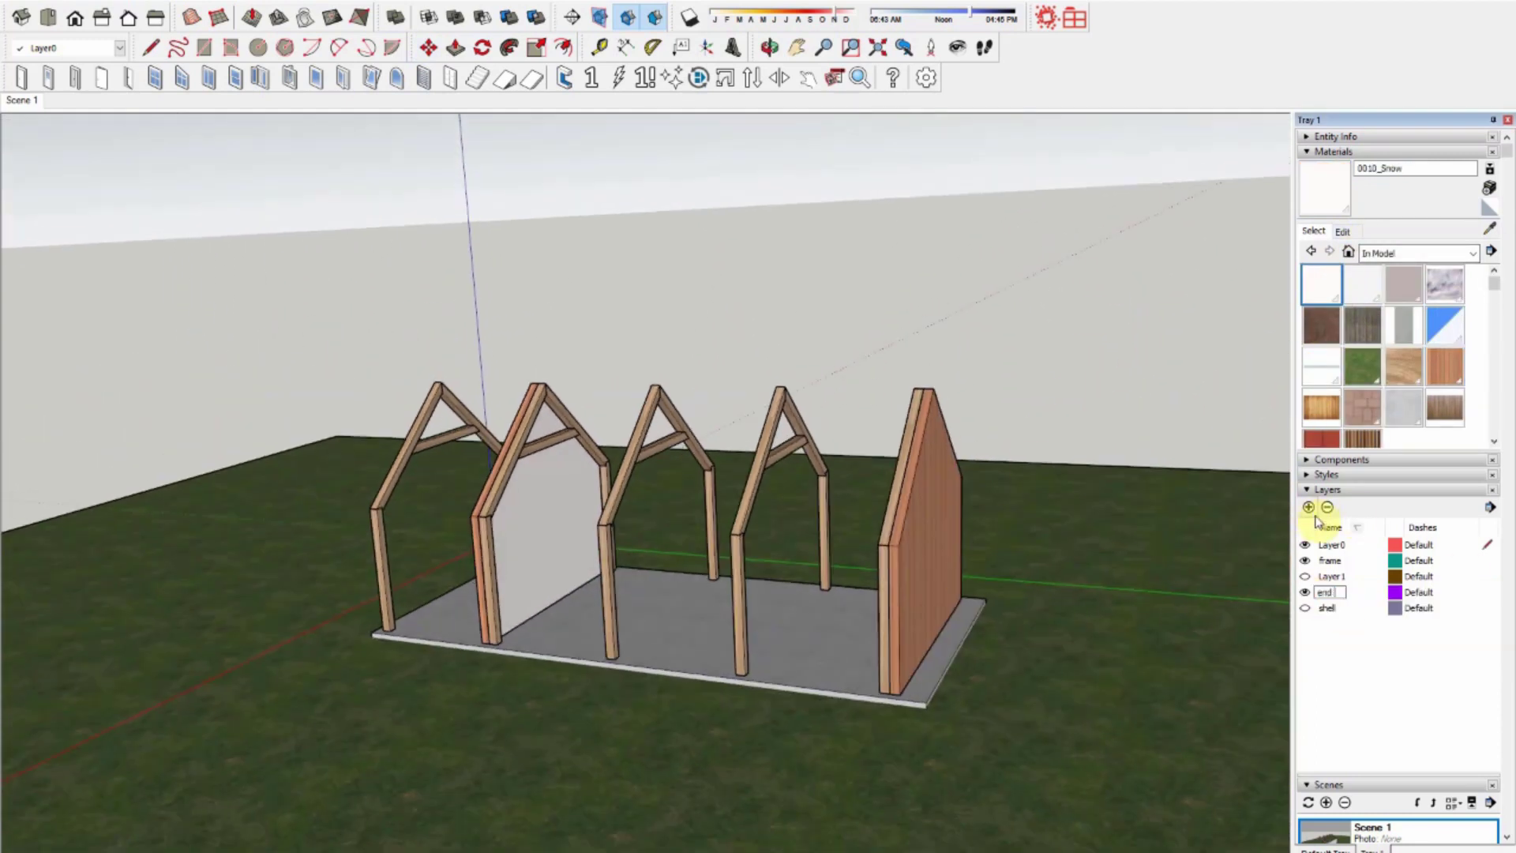
left_click(527, 509)
left_click(67, 48)
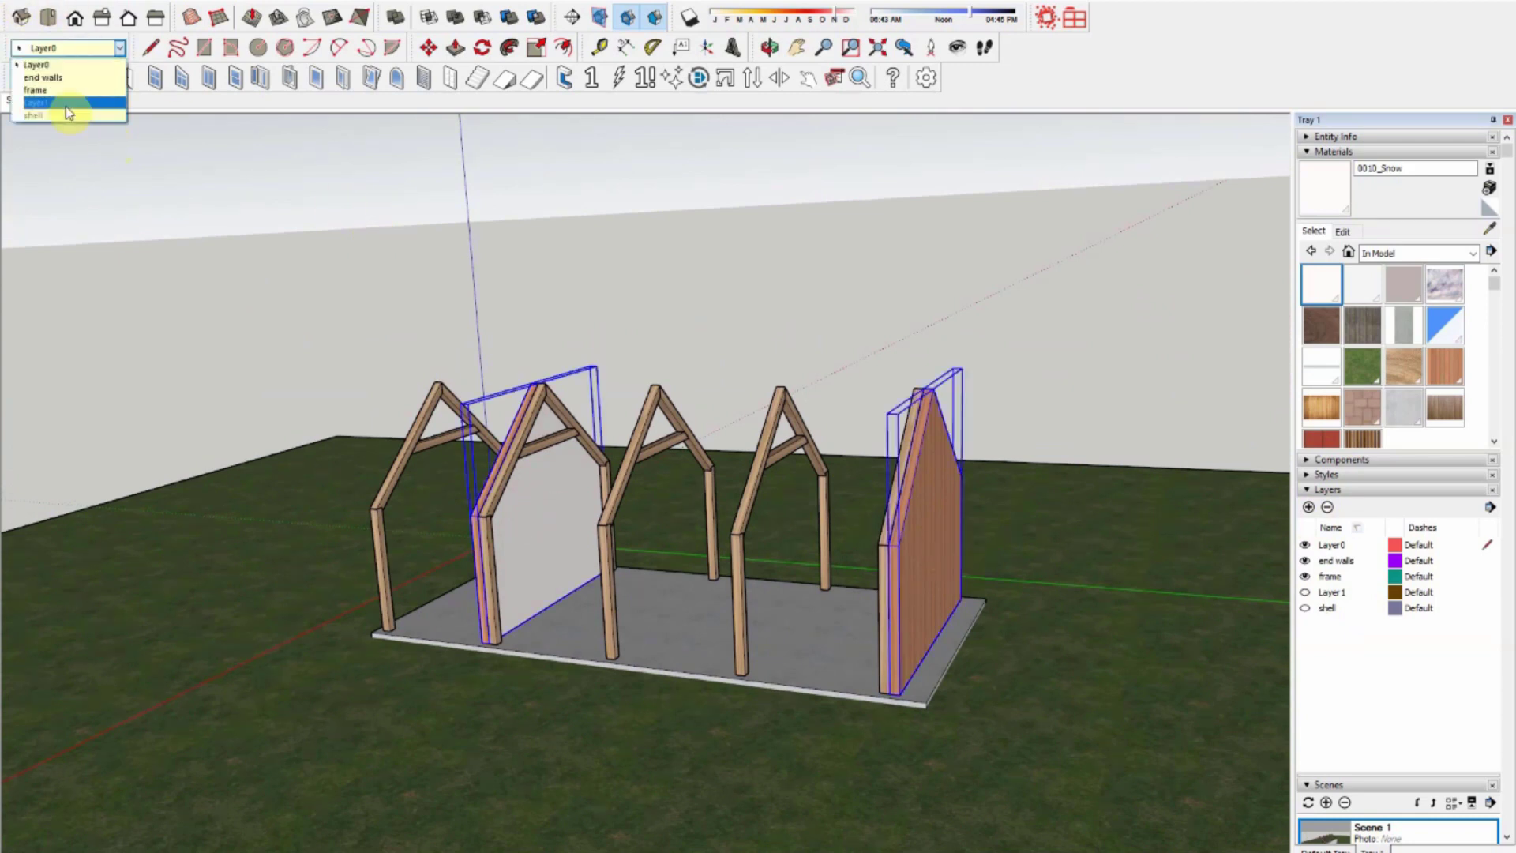
Step: Move the end walls onto the 'end walls' layer, show the shell, and place a bifold door
left_click(69, 79)
left_click(1304, 608)
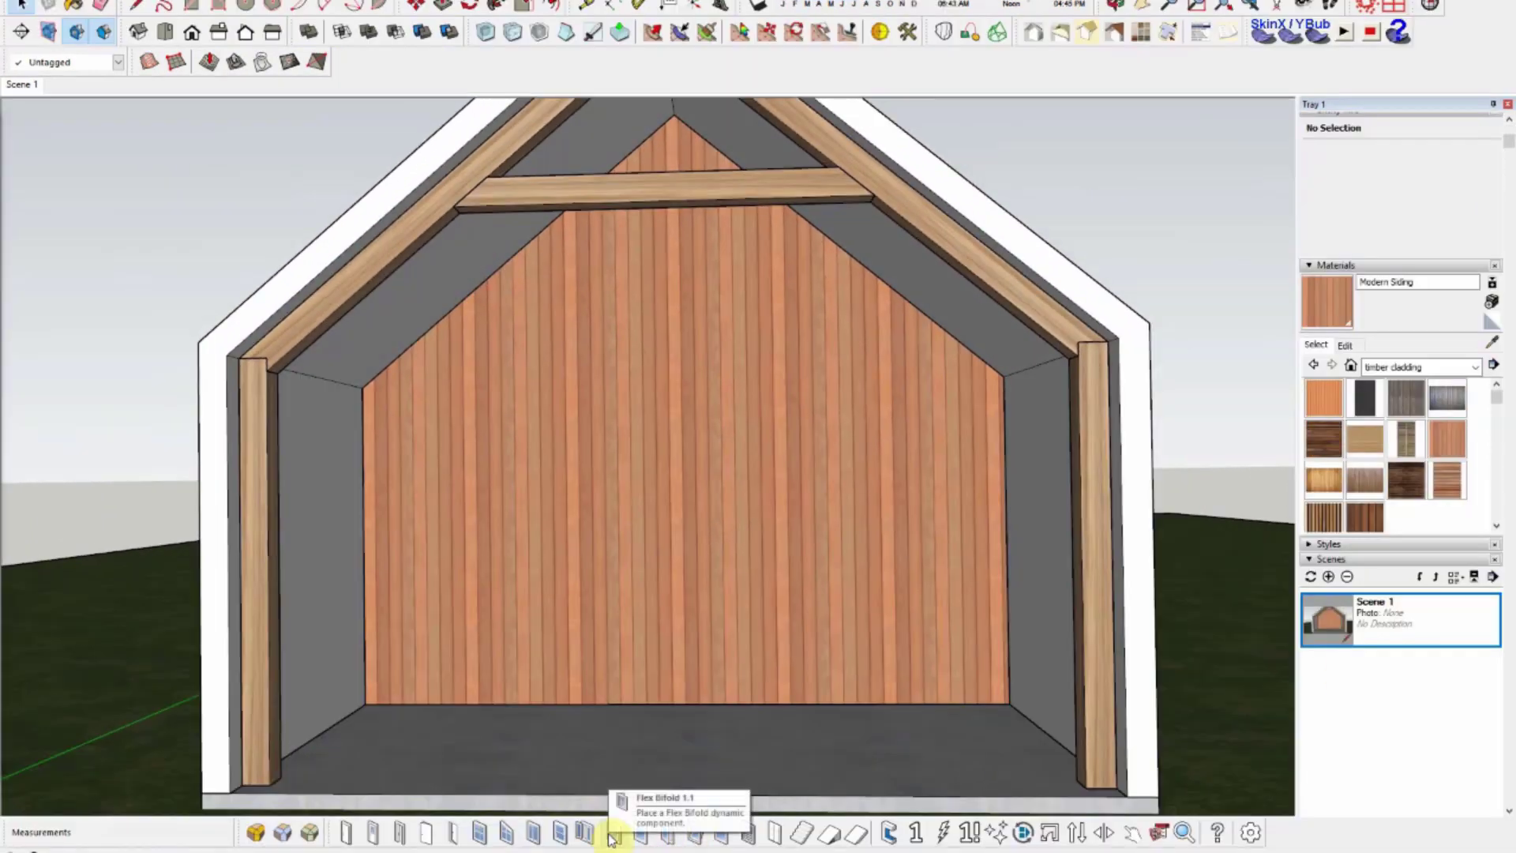
left_click(692, 835)
left_click(431, 701)
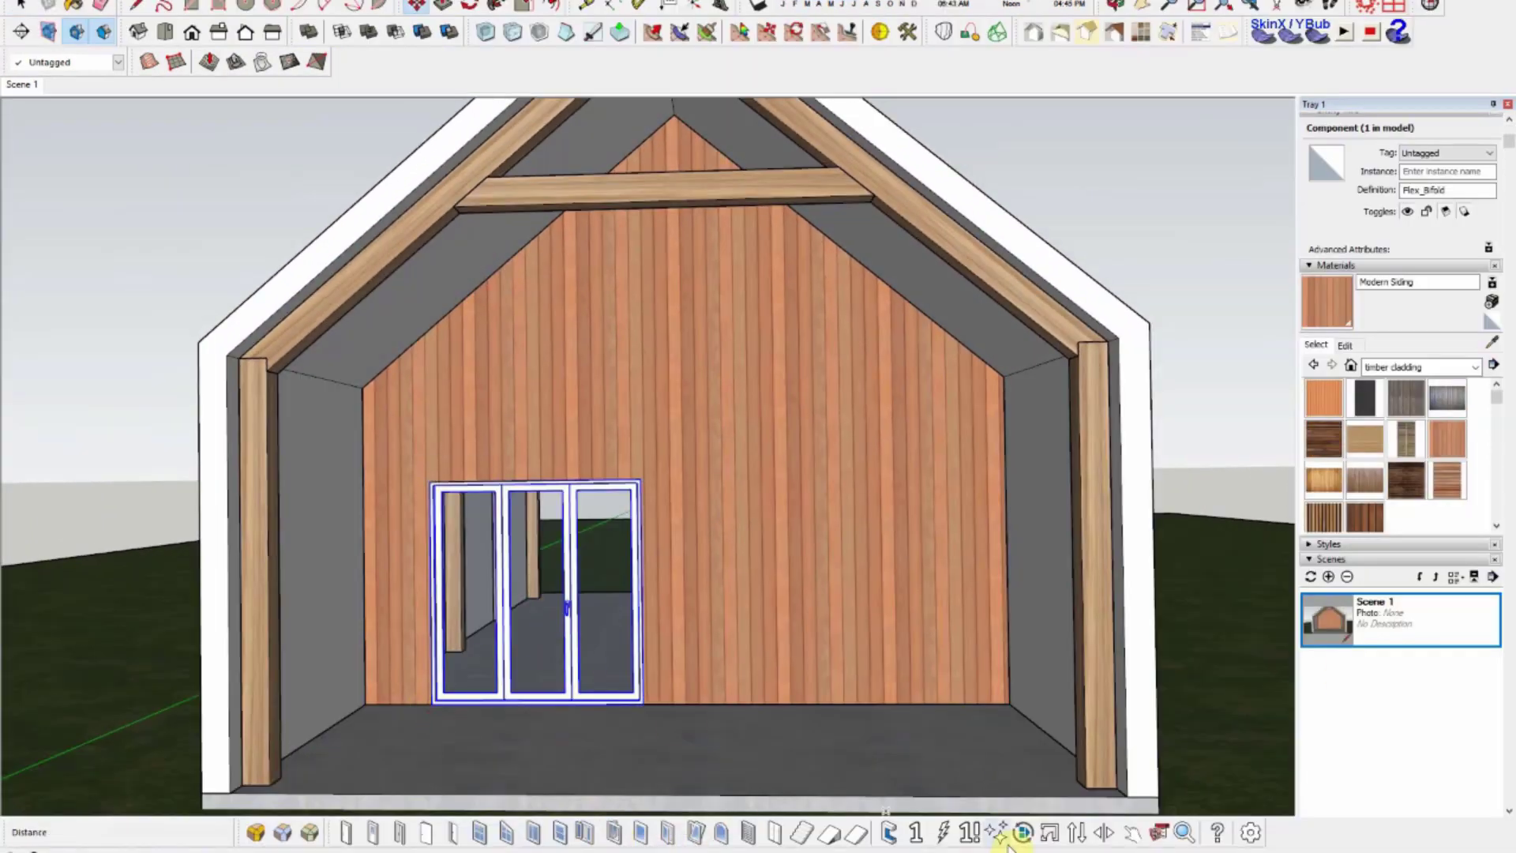
Step: Open the bifold door's options for a 4410 mm opening and the Stegbar catalogue PDF
left_click(970, 834)
left_click(706, 813)
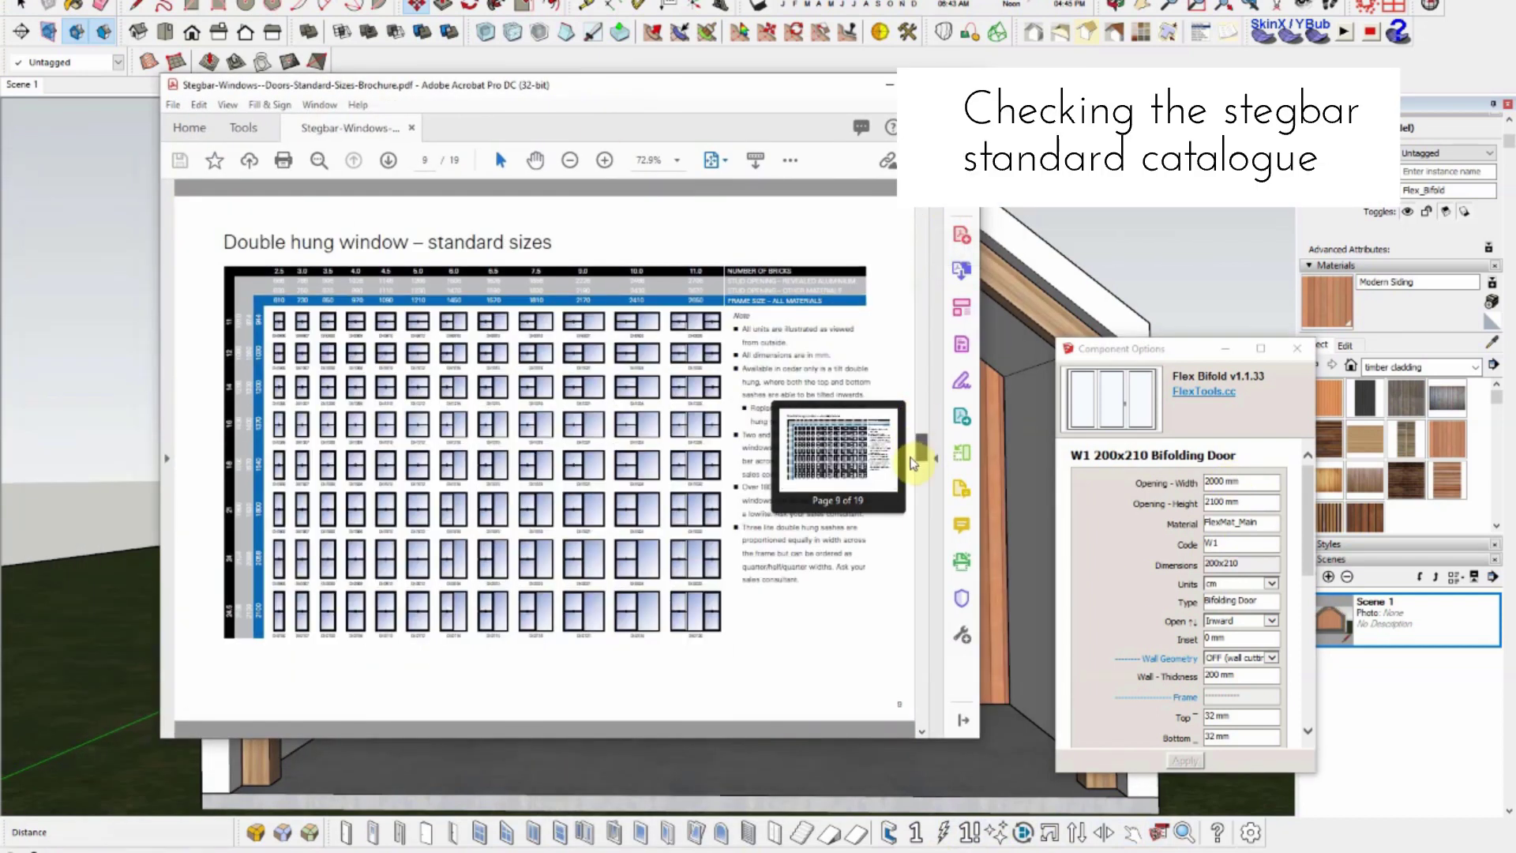
left_click_drag(916, 384, 920, 552)
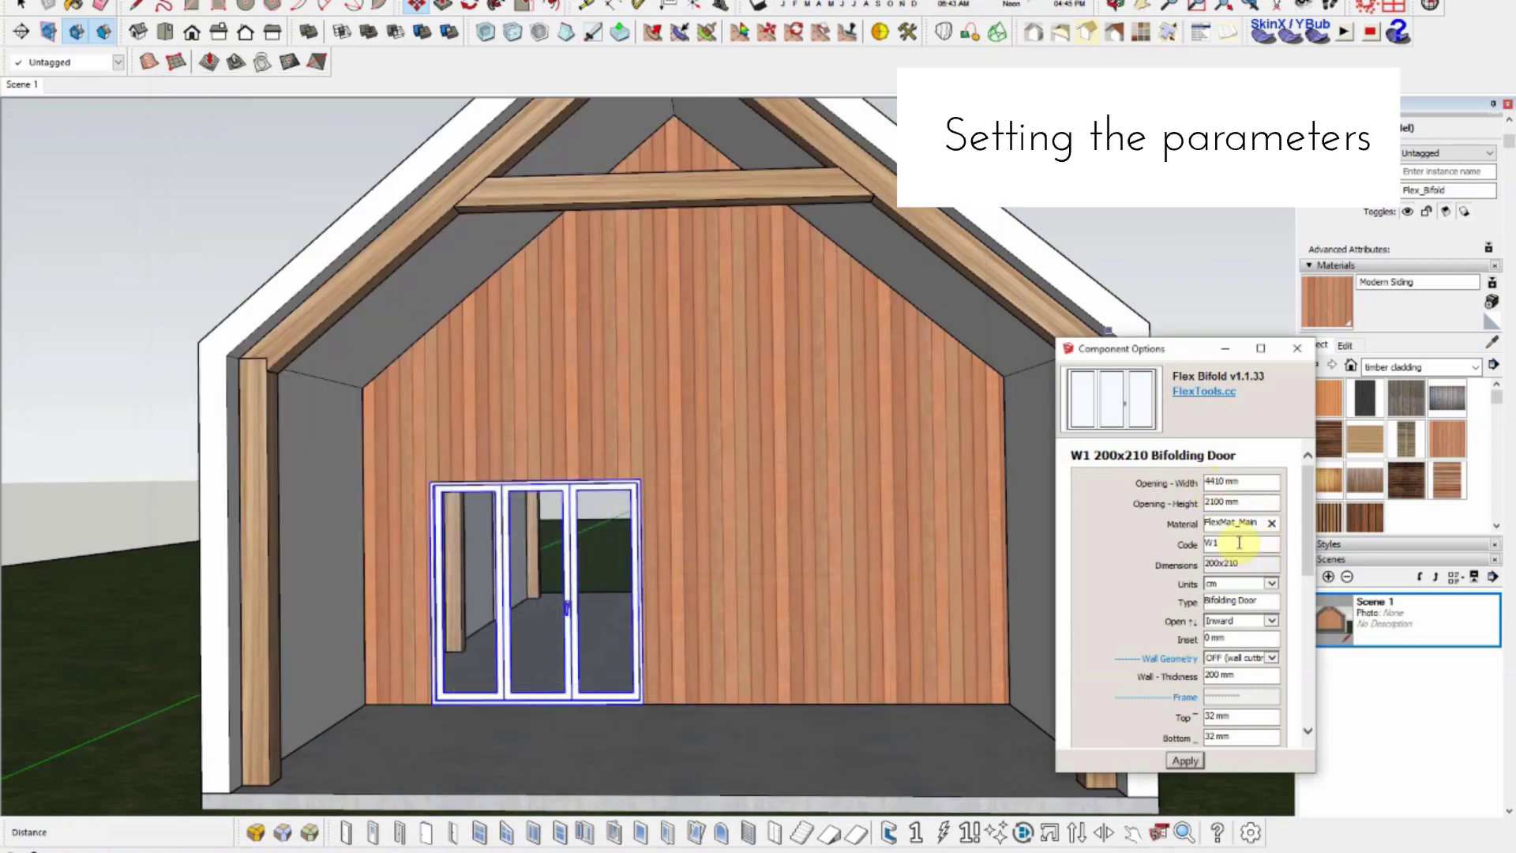
Step: Look up the bi-fold patio door standard sizes in the Stegbar catalogue
scroll(1238, 638, "down", 1)
scroll(1225, 667, "down", 2)
scroll(1222, 599, "down", 1)
scroll(1271, 589, "down", 2)
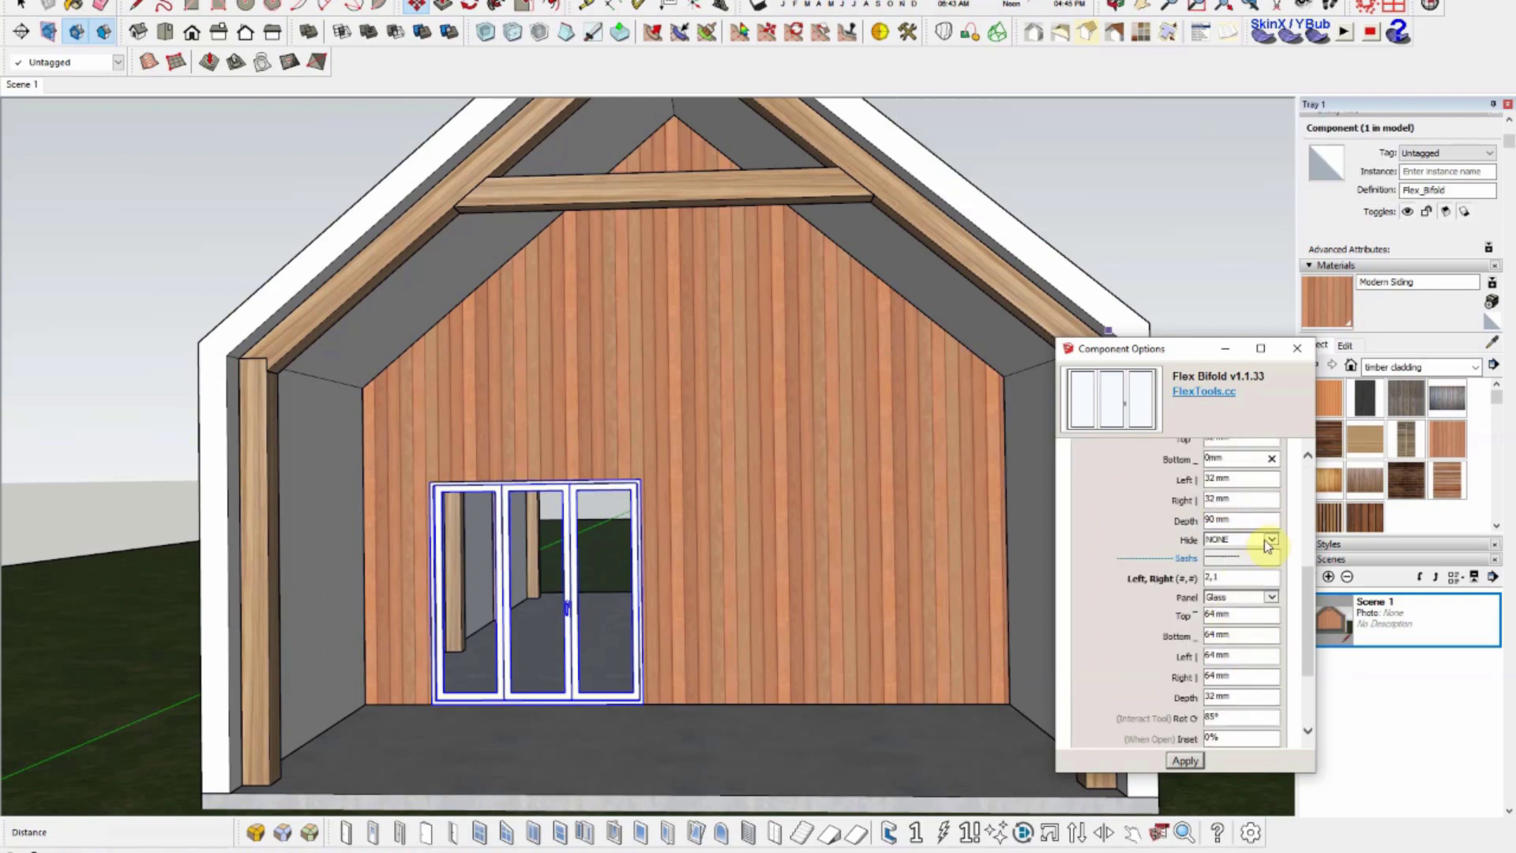
scroll(1237, 600, "down", 1)
scroll(1224, 648, "down", 1)
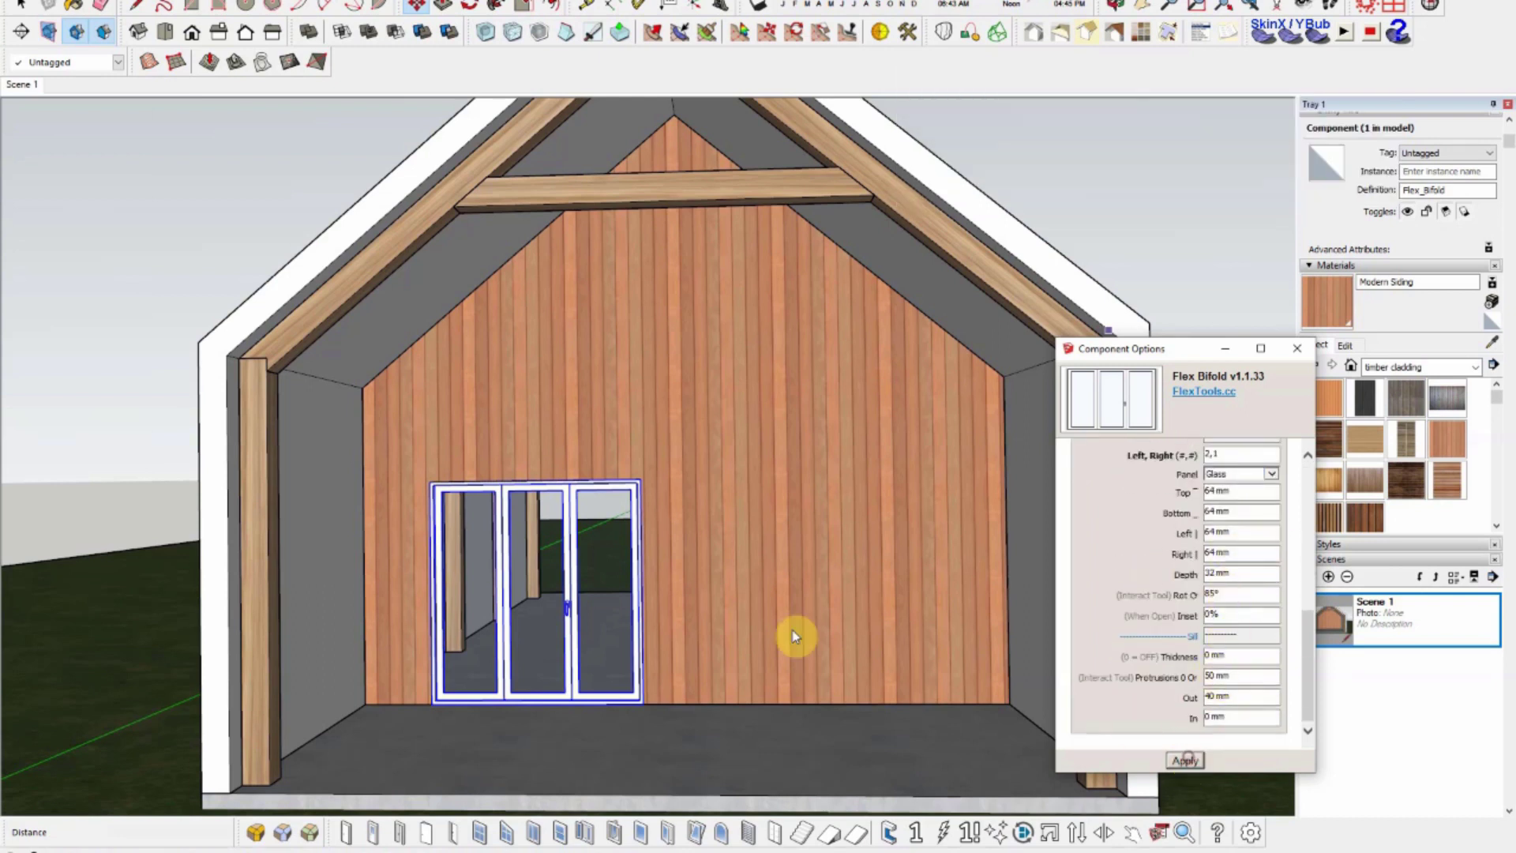
scroll(1240, 659, "down", 5)
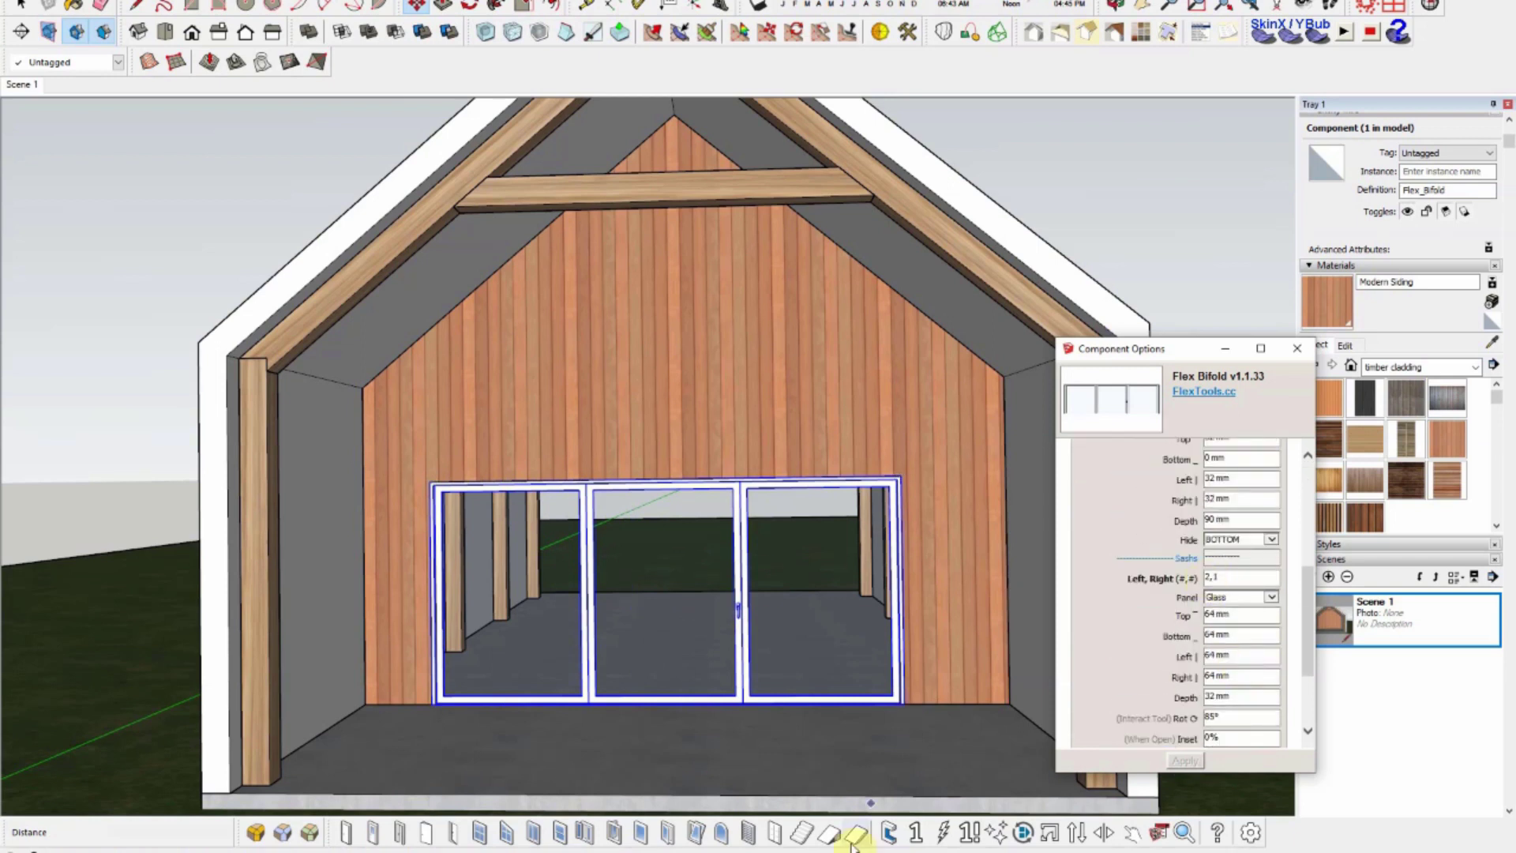
mouse_move(853, 836)
left_click(758, 798)
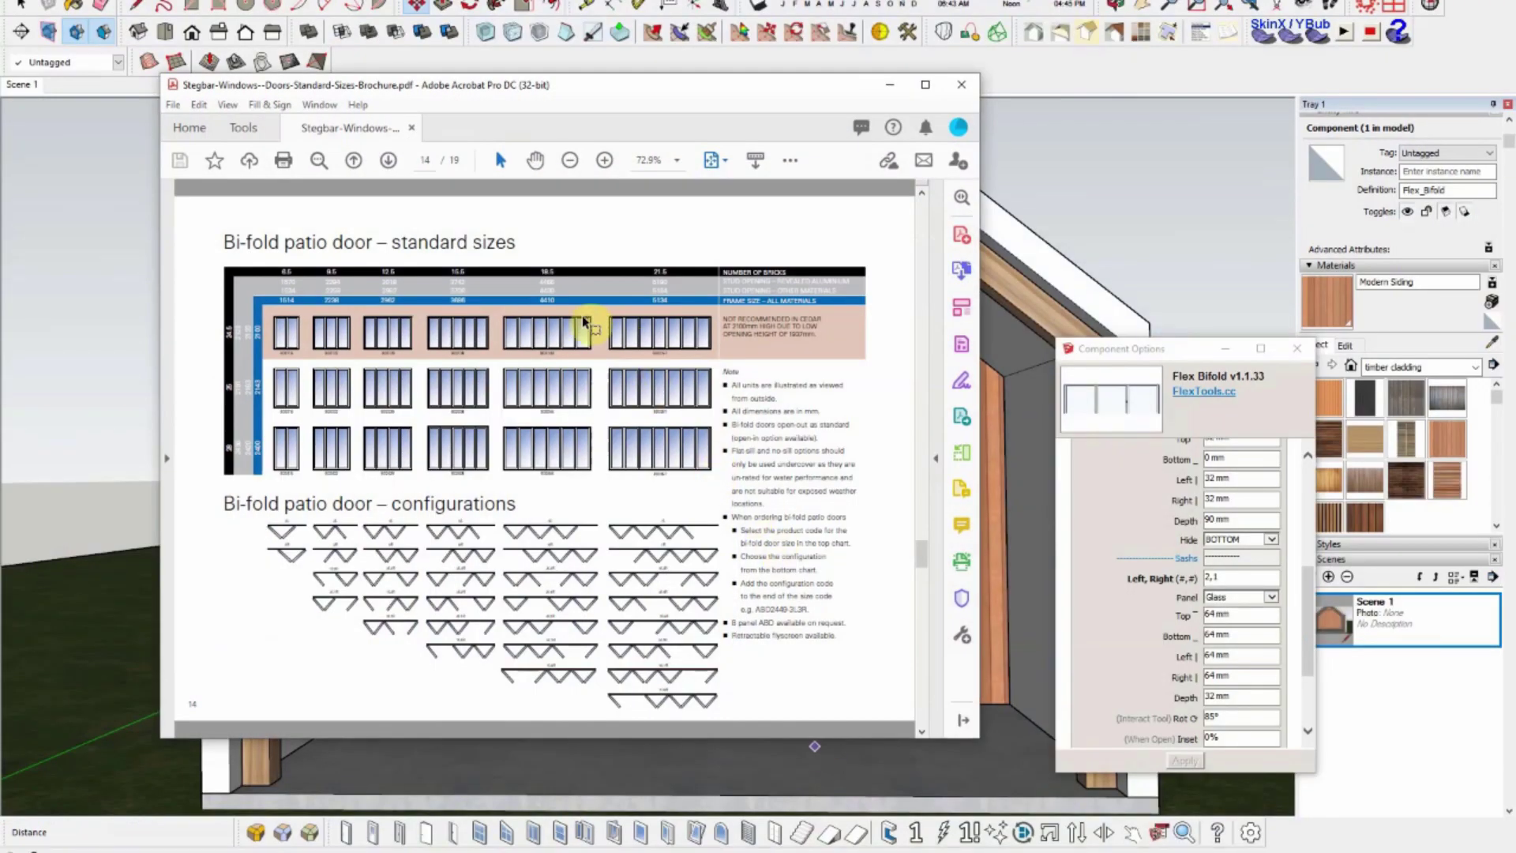
left_click(890, 84)
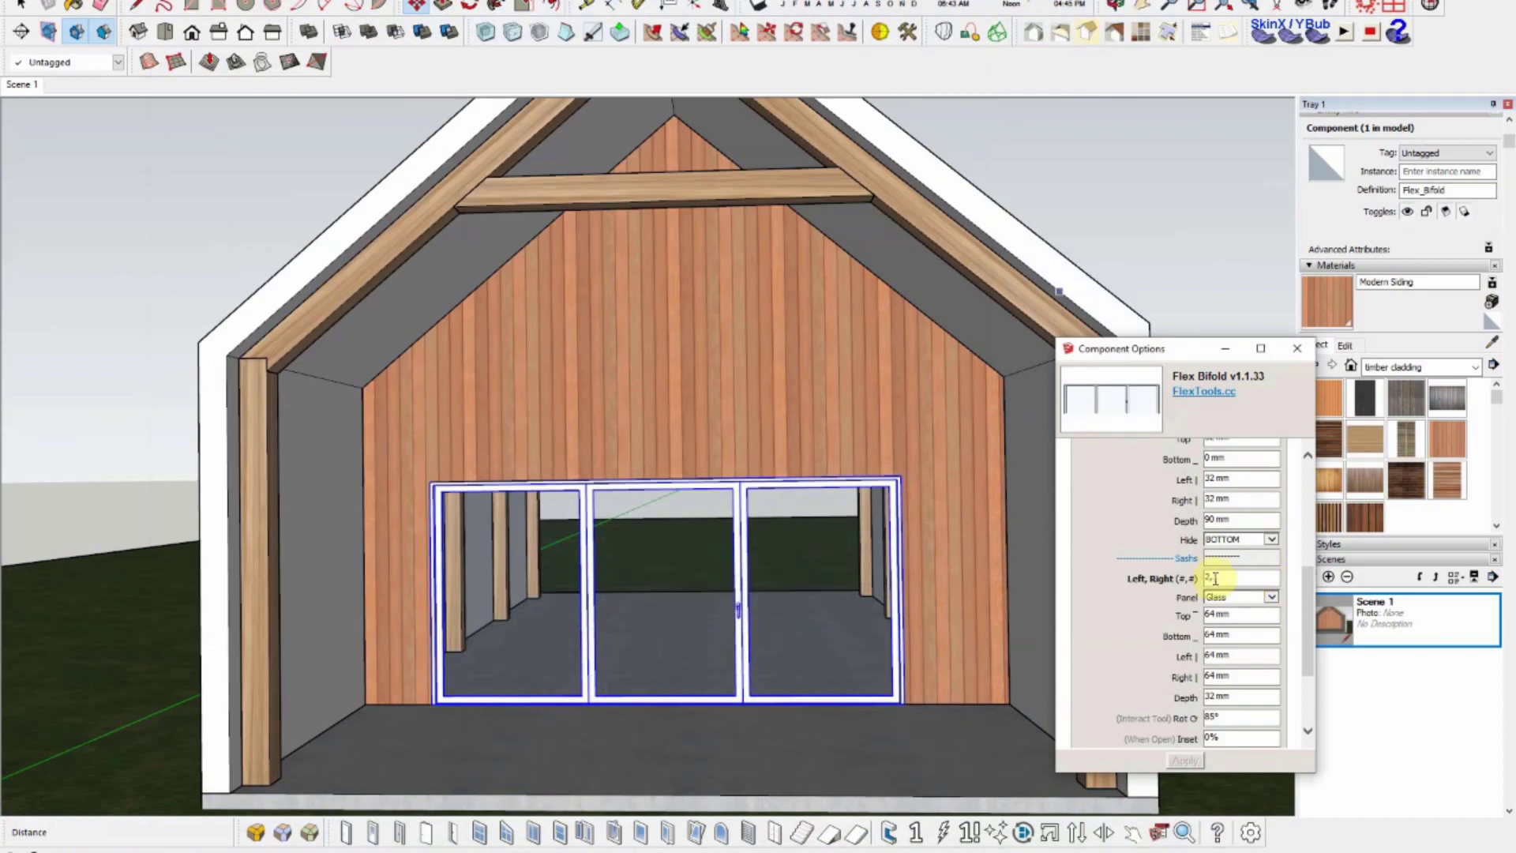
left_click(1242, 577)
type("3,3")
Step: Regenerate the bifold door with six panels, no bottom frame, and 2400 mm height
left_click(1187, 762)
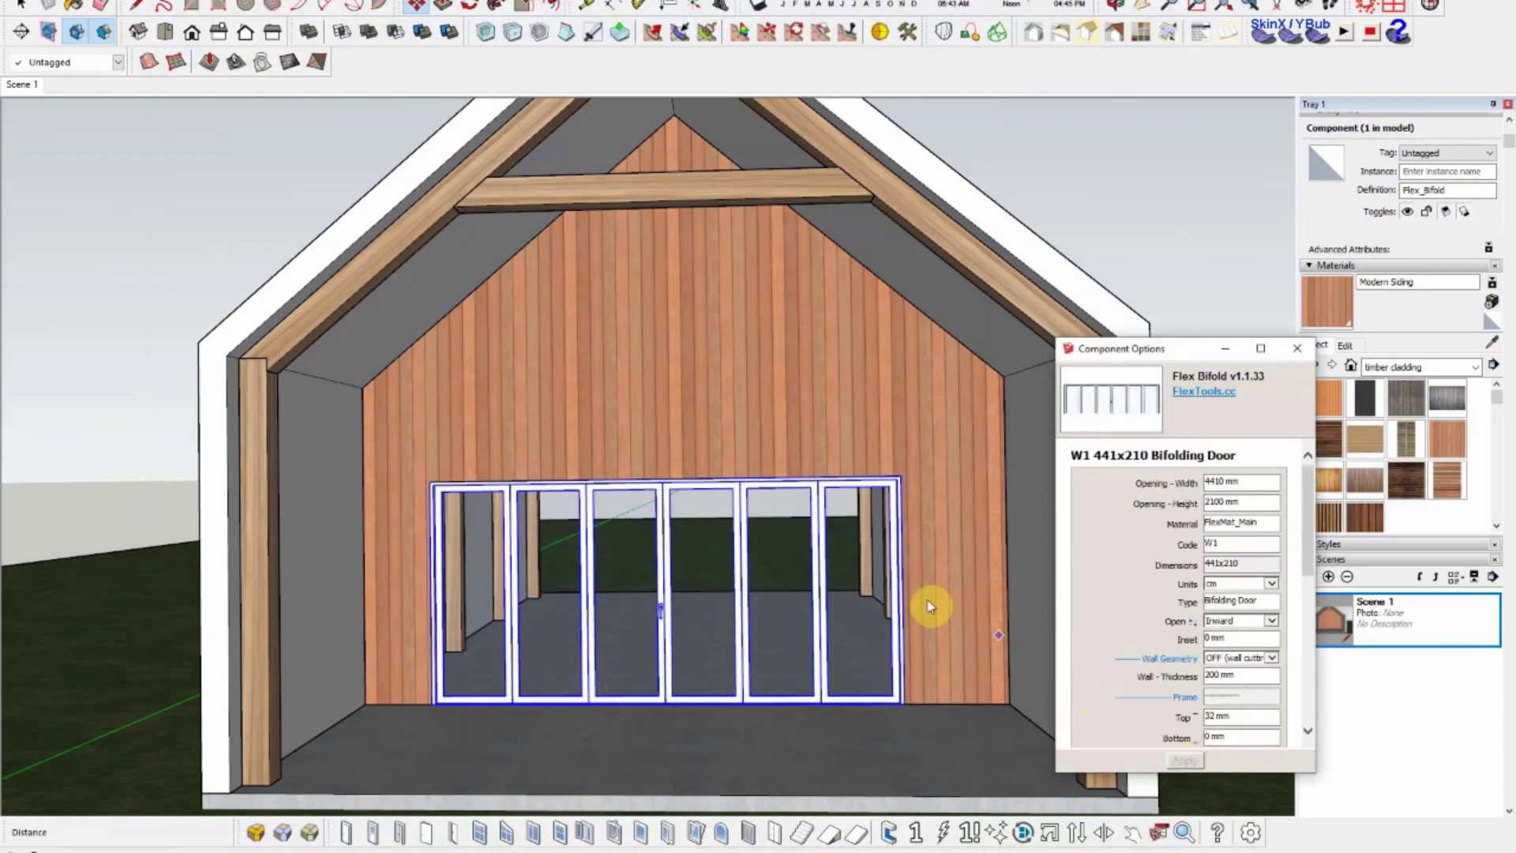
left_click(1297, 348)
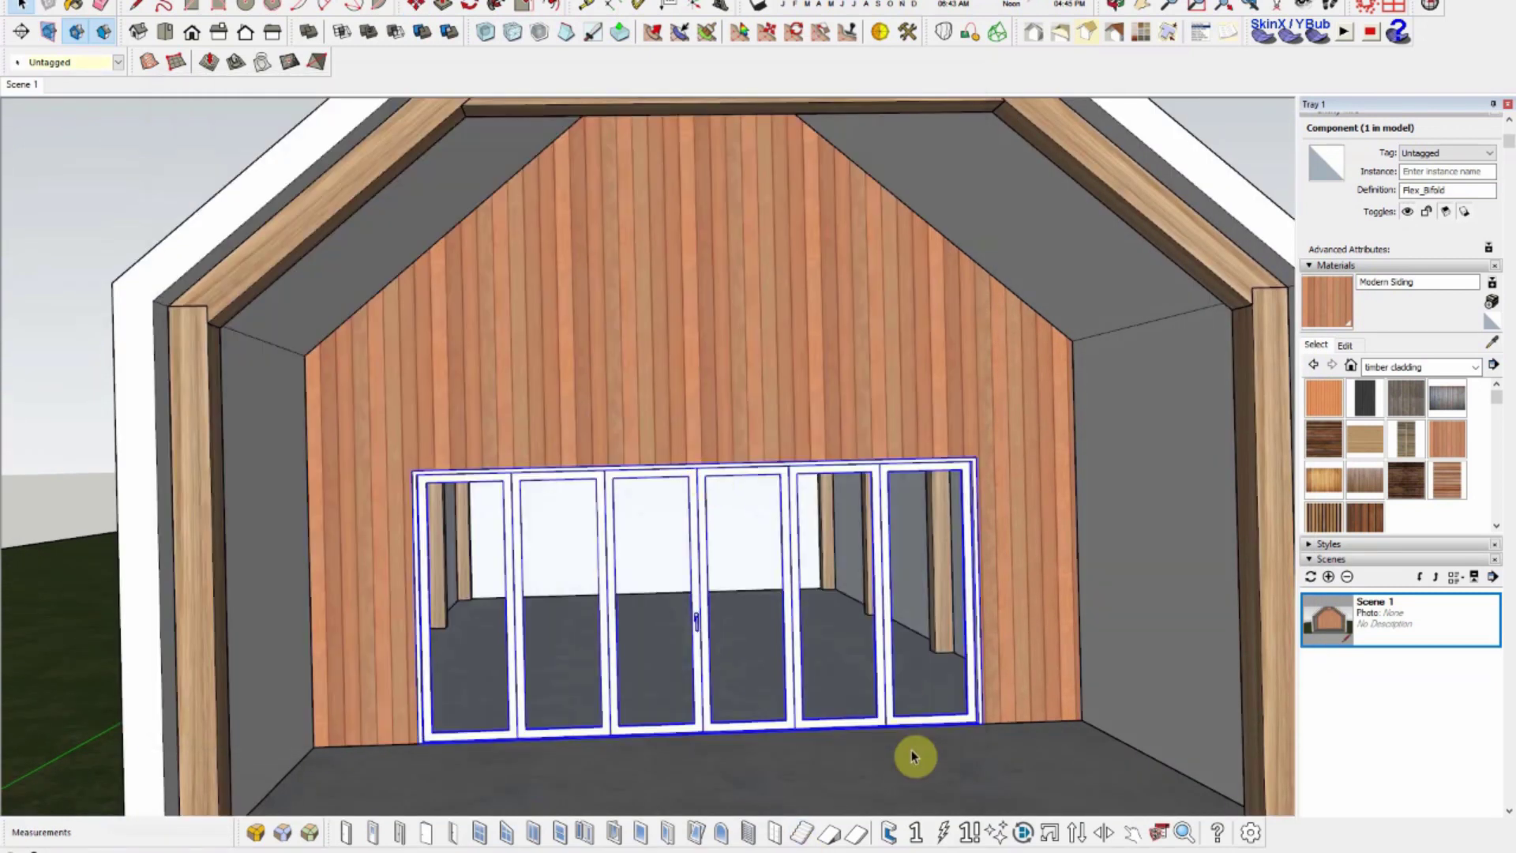
left_click(1159, 832)
left_click(1184, 760)
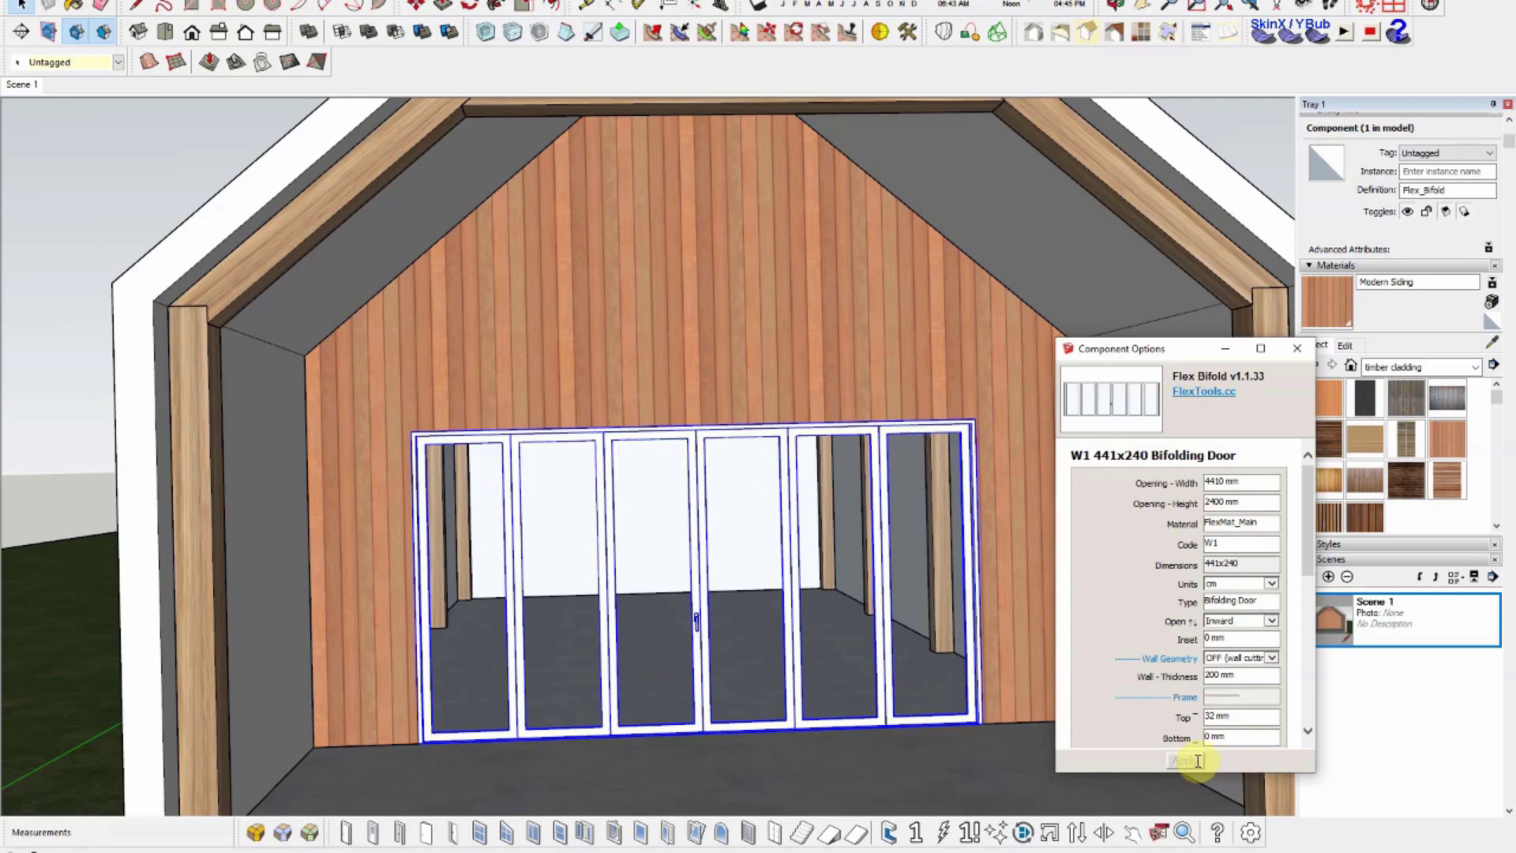
left_click(1298, 348)
Step: Orbit round to the opposite gable wall
scroll(722, 465, "down", 4)
scroll(713, 446, "down", 1)
scroll(711, 446, "down", 1)
middle_click_drag(713, 457, 656, 742)
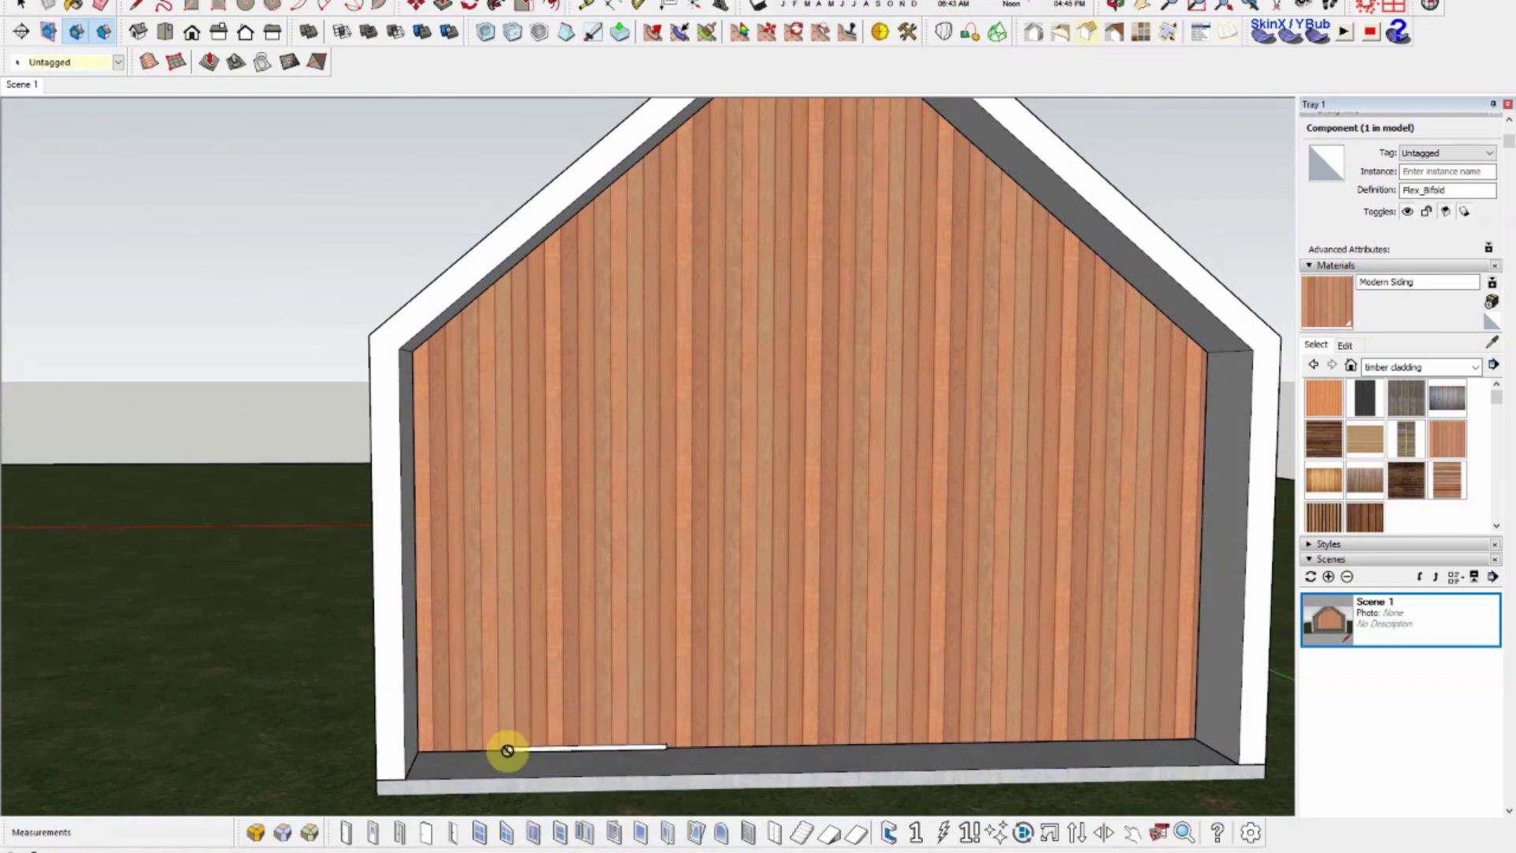
Step: Place the Flex Multi Slider on the gable wall with a 2684 mm width and 0 mm inset
left_click(505, 727)
left_click(1076, 831)
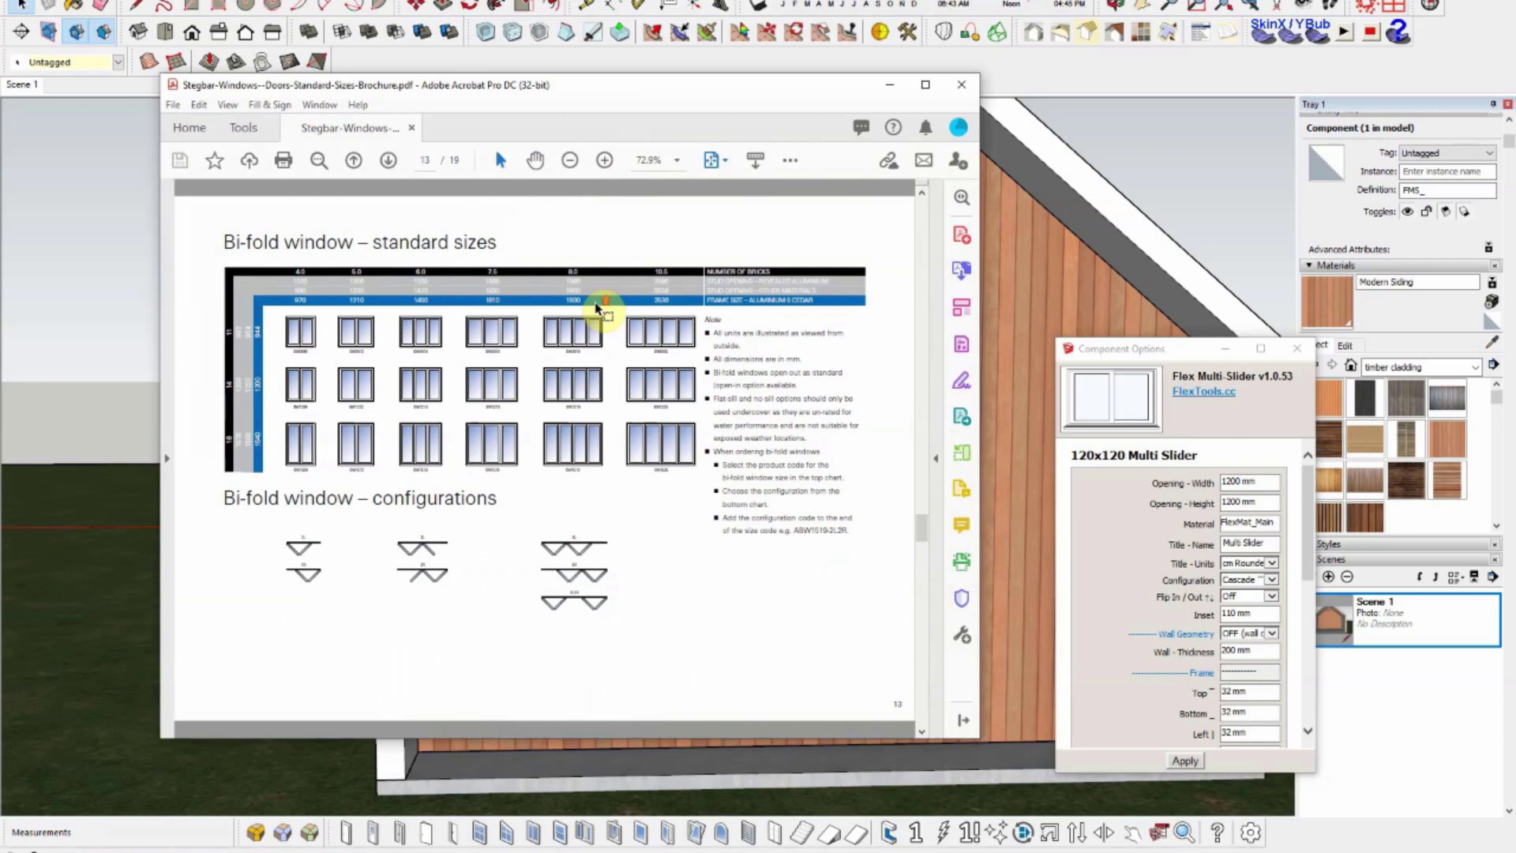
scroll(440, 331, "down", 2)
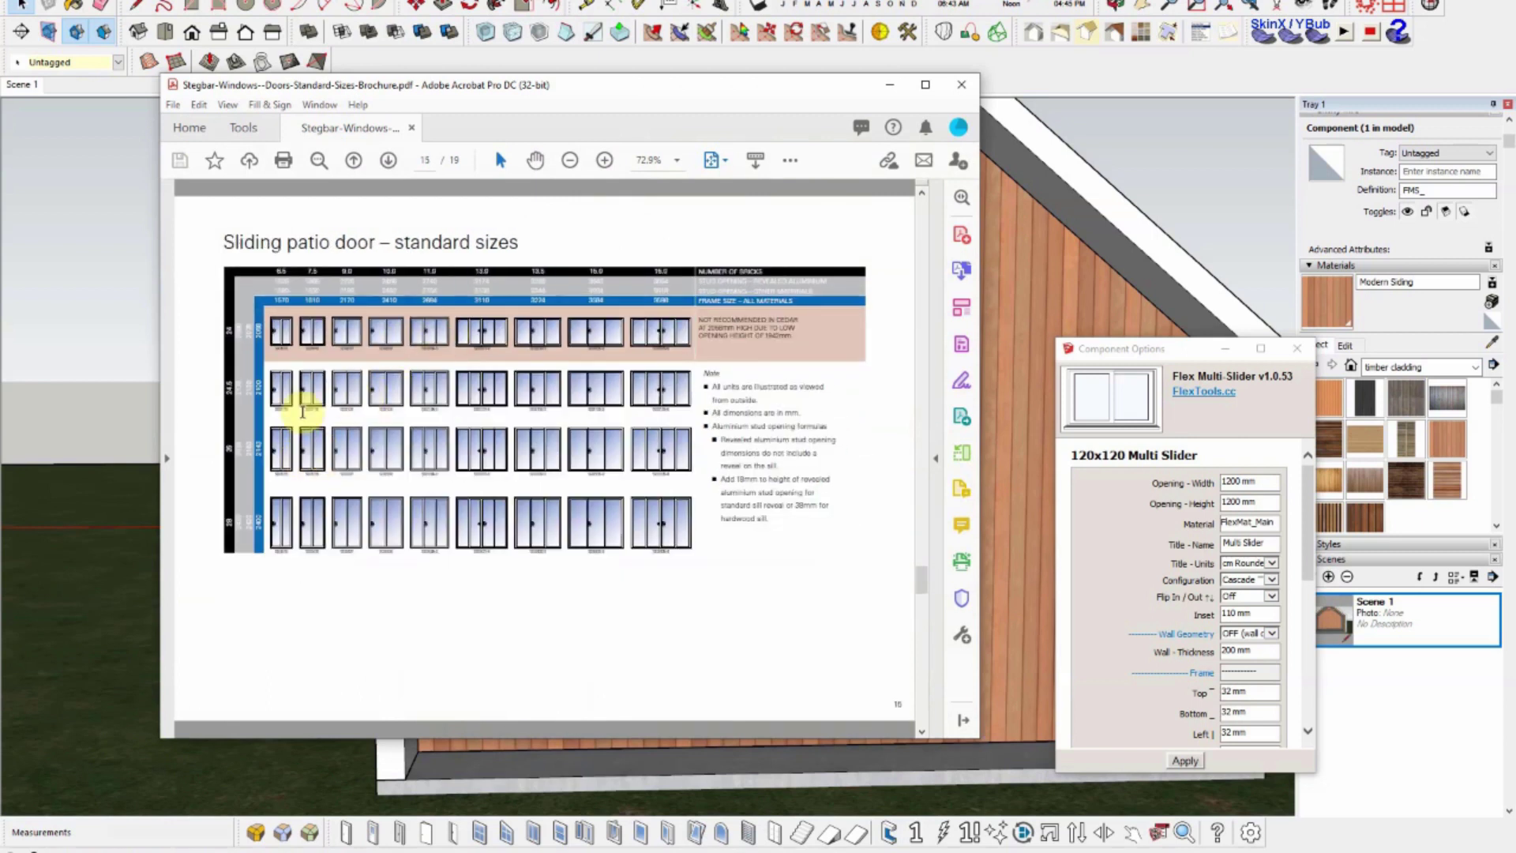
double_click(1240, 481)
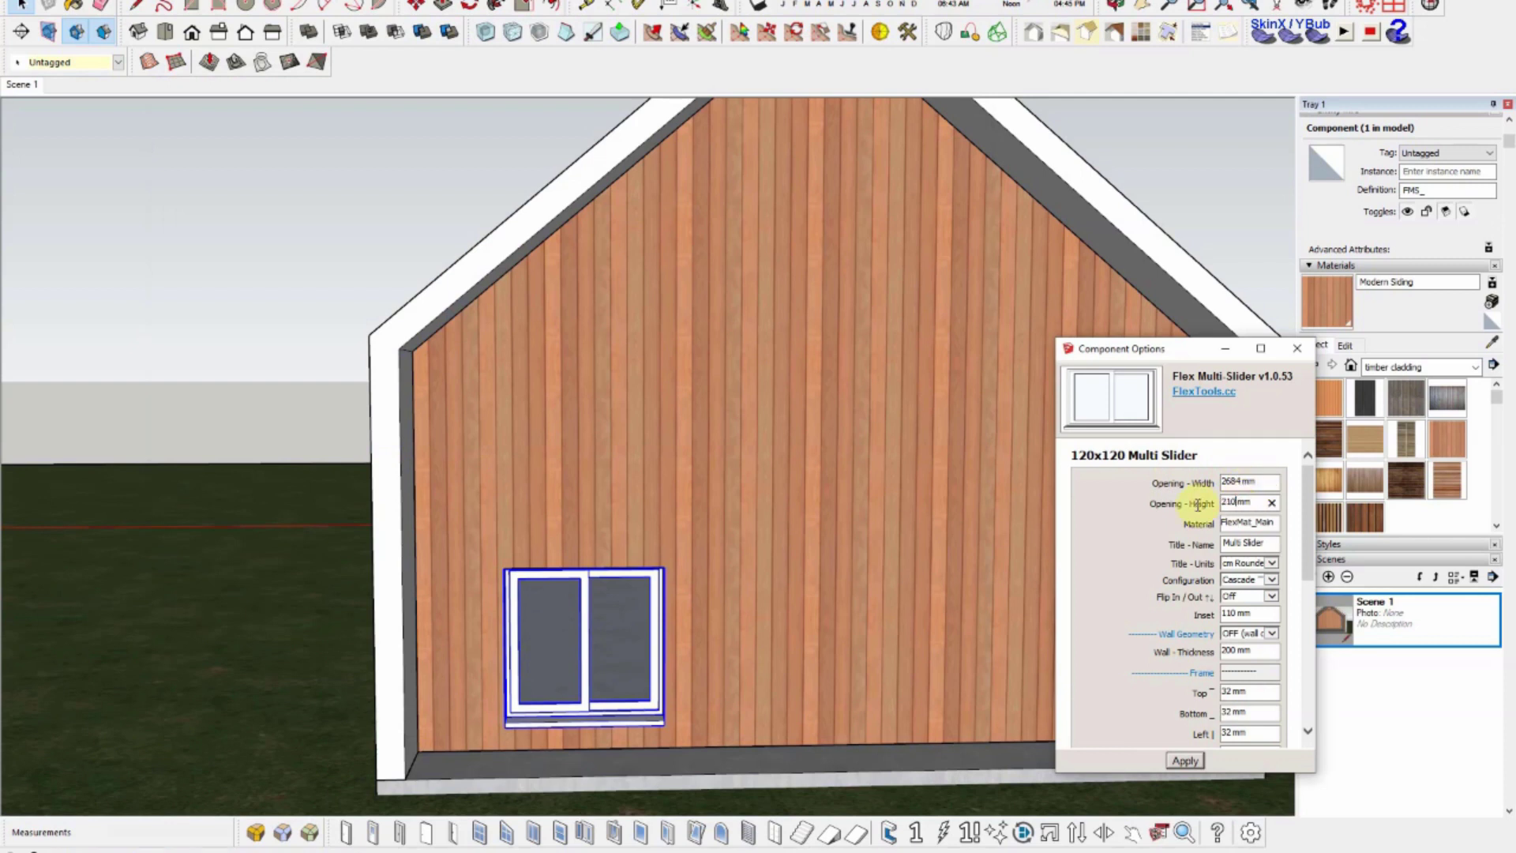
type("0")
key("Return")
Step: Remove the slider's bottom frame and apply the new sliding door size
scroll(1255, 672, "down", 1)
left_click(1272, 721)
left_click(1263, 700)
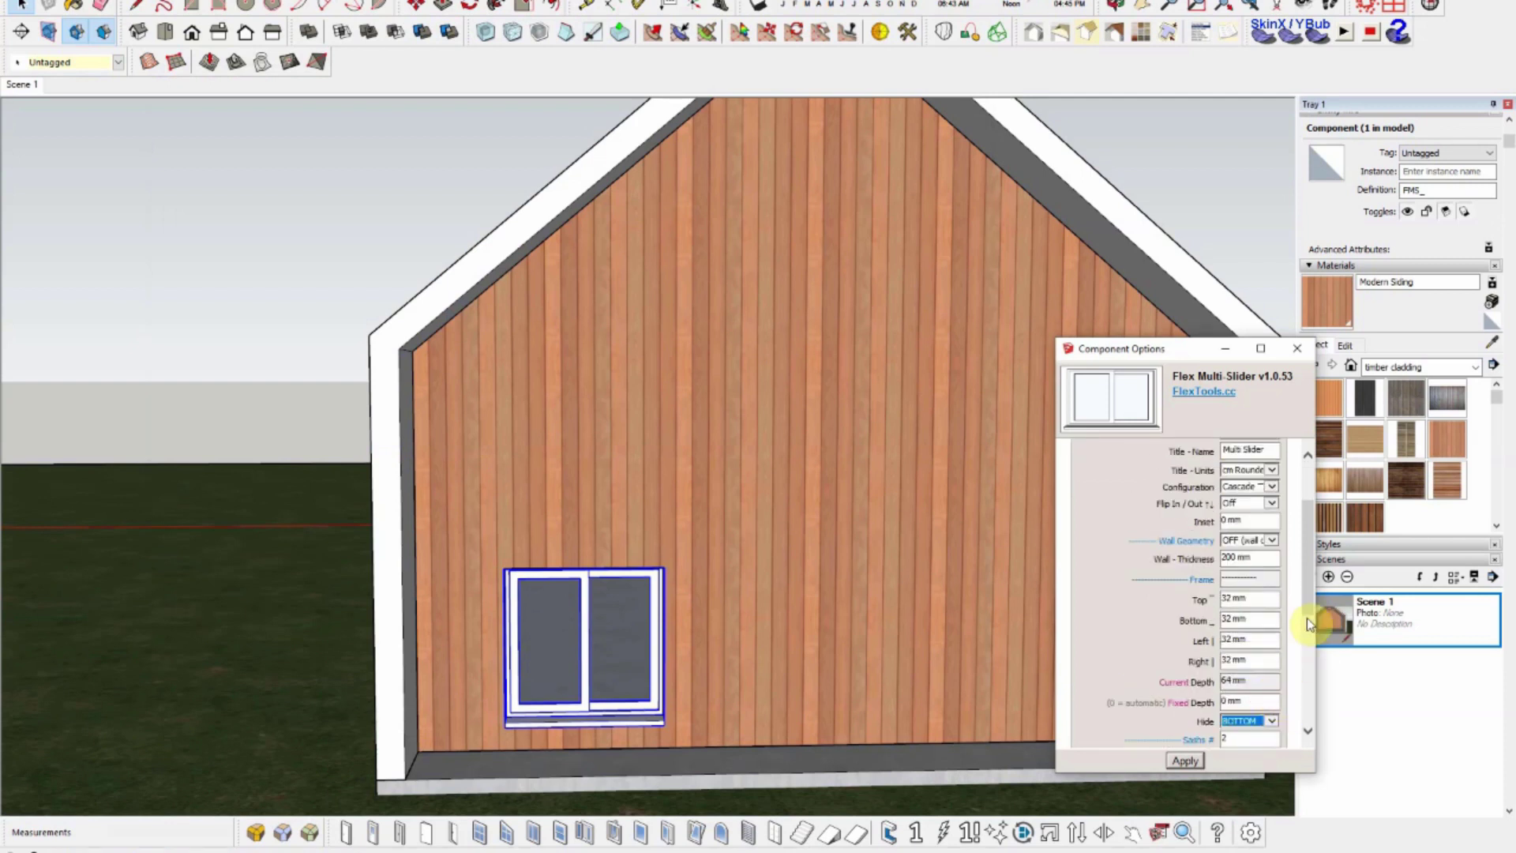
scroll(1303, 695, "down", 5)
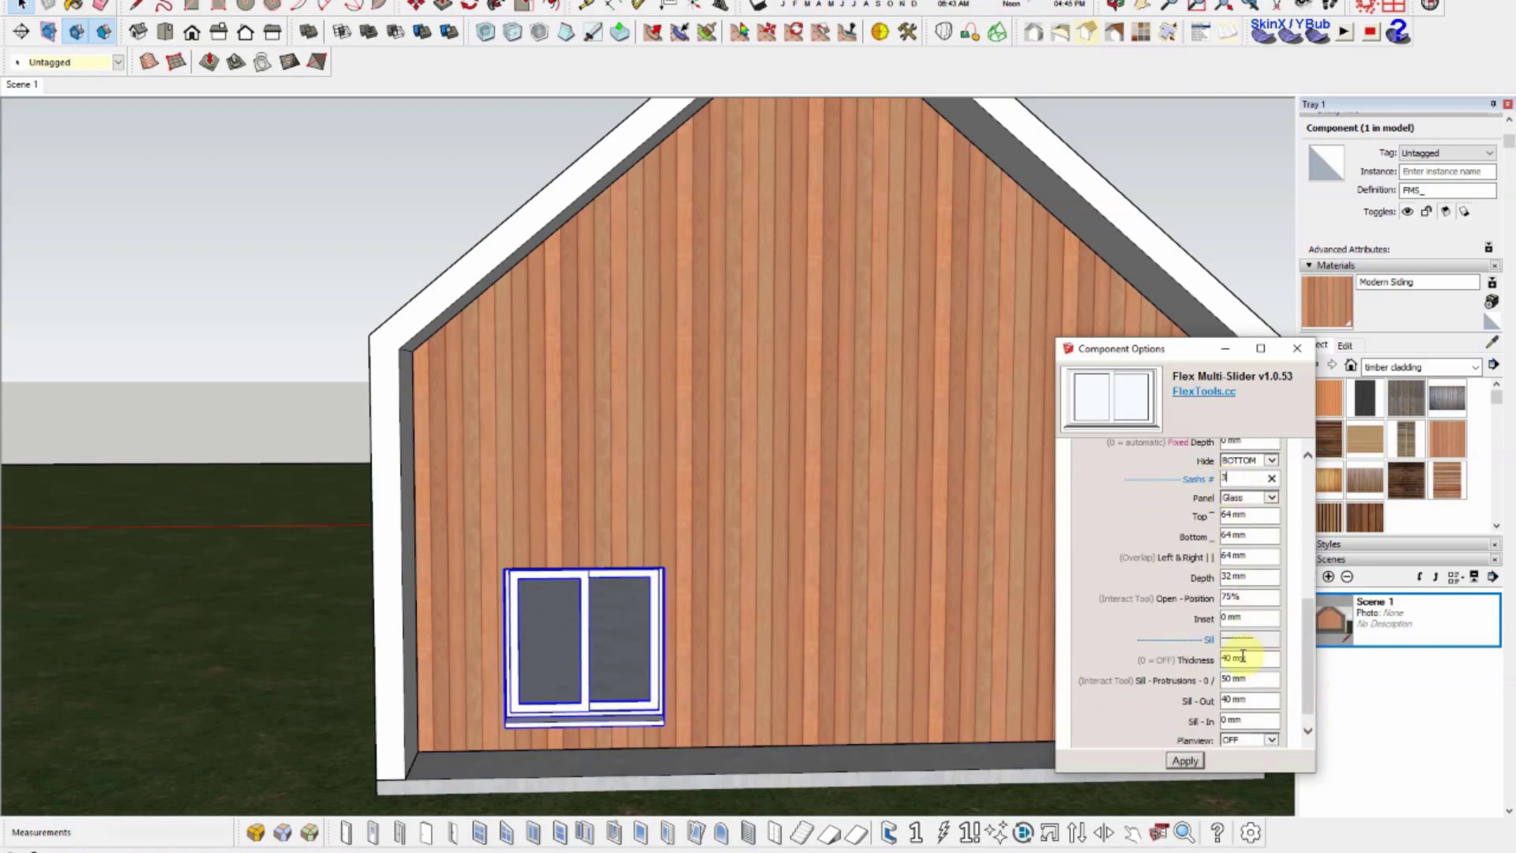
key("m")
scroll(620, 424, "up", 3)
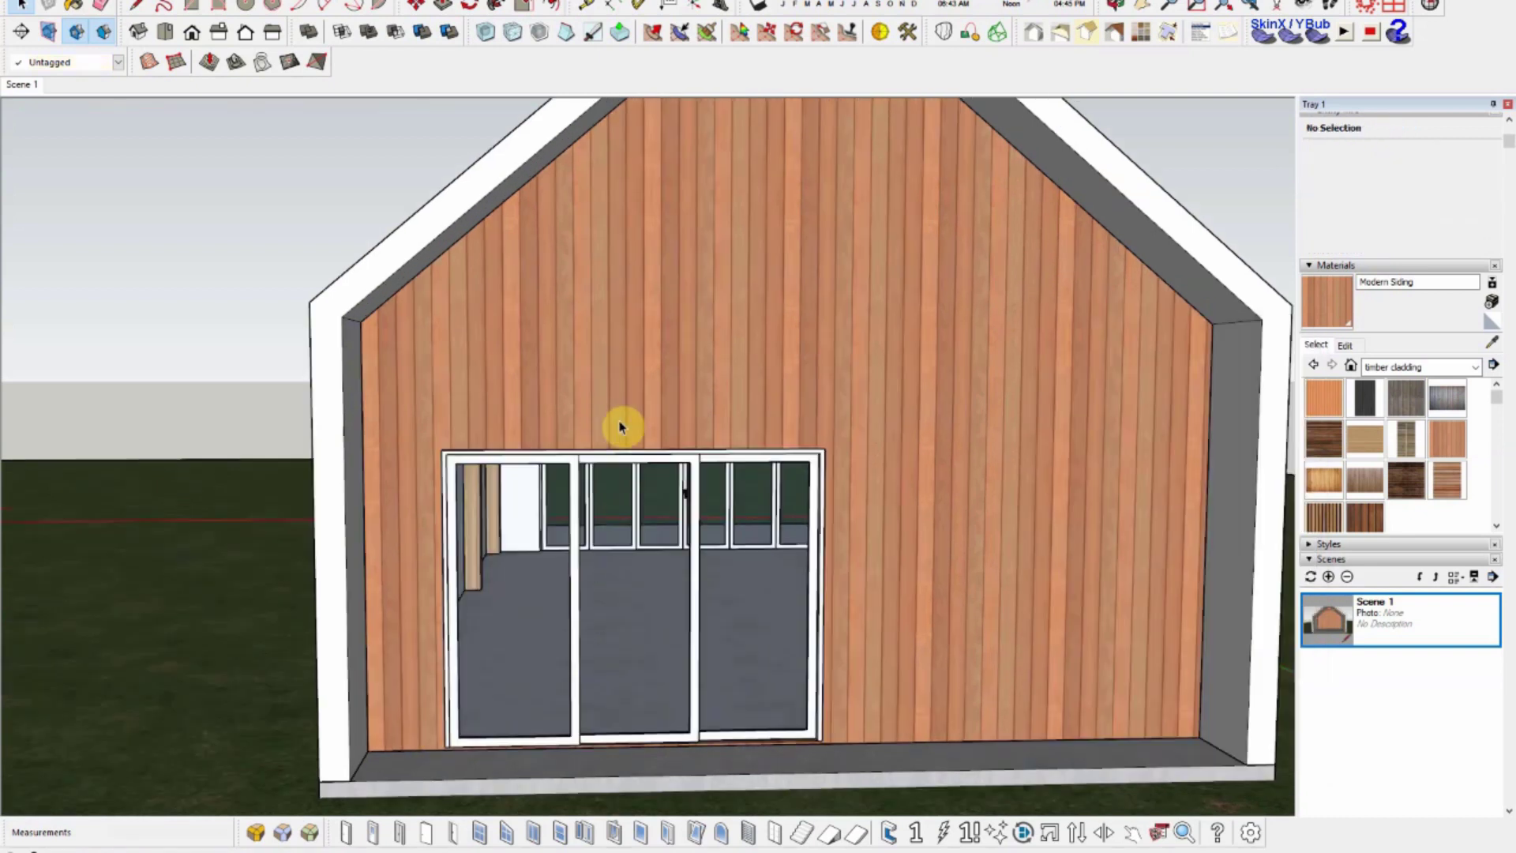
scroll(572, 711, "up", 2)
scroll(654, 531, "up", 2)
Step: Place a double-hung window on the timber end wall level with the door top and apply its options
scroll(654, 531, "up", 1)
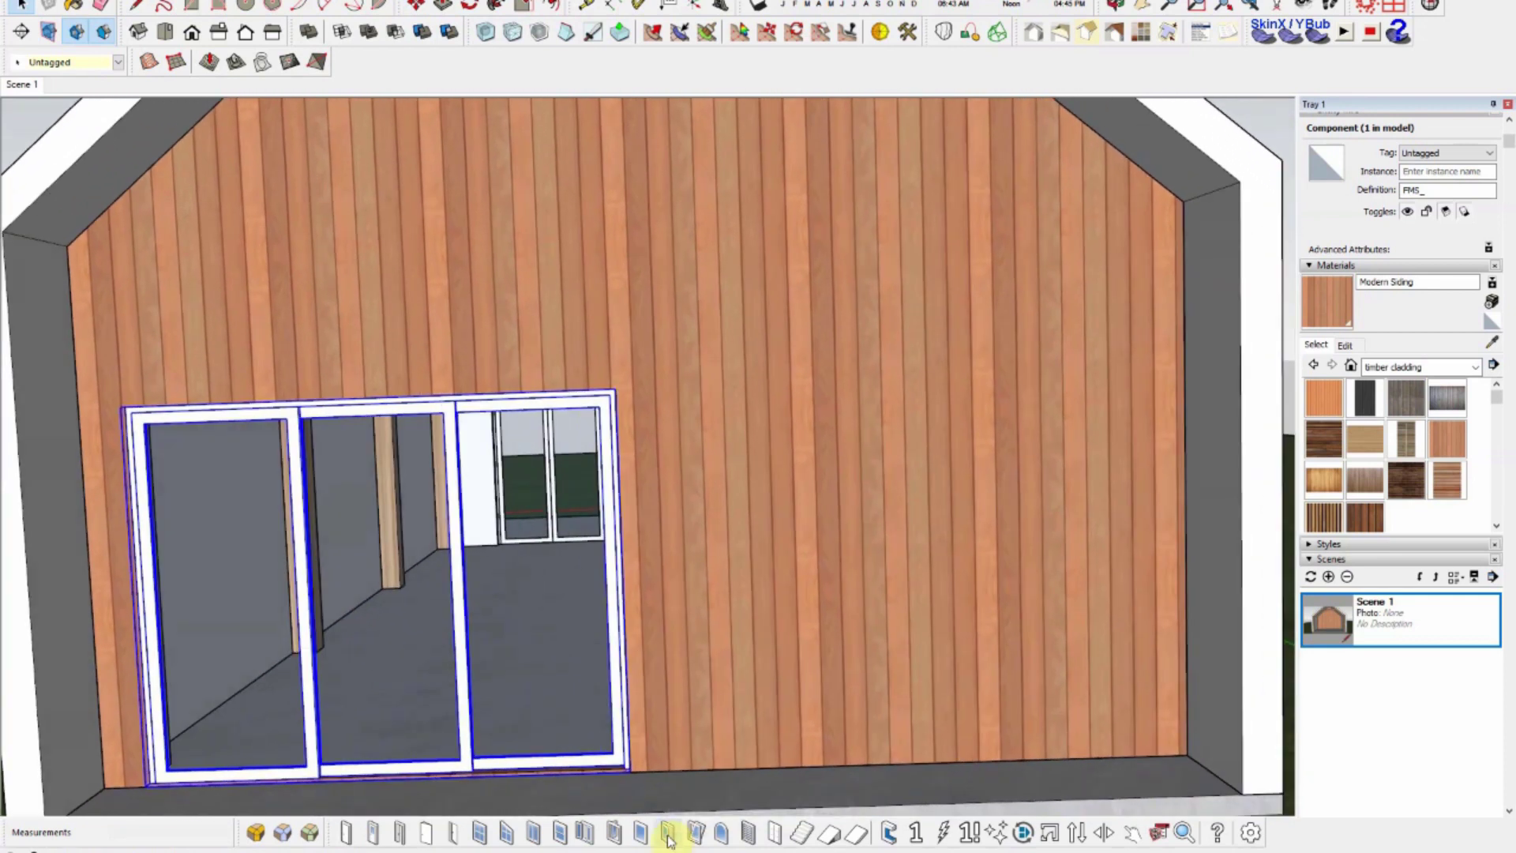
left_click(846, 569)
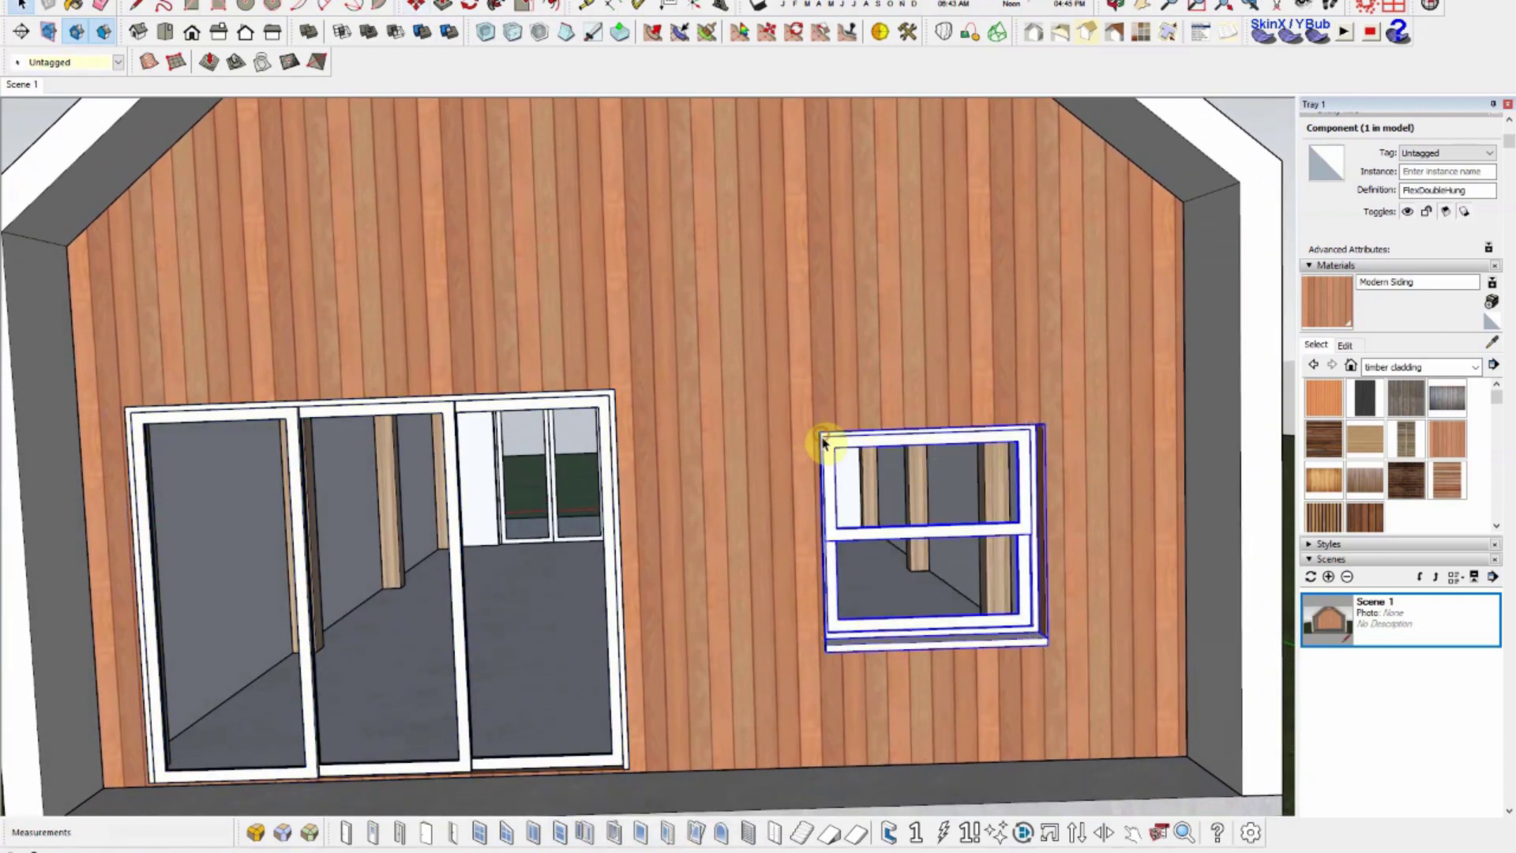
left_click_drag(824, 440, 620, 393)
left_click(1161, 834)
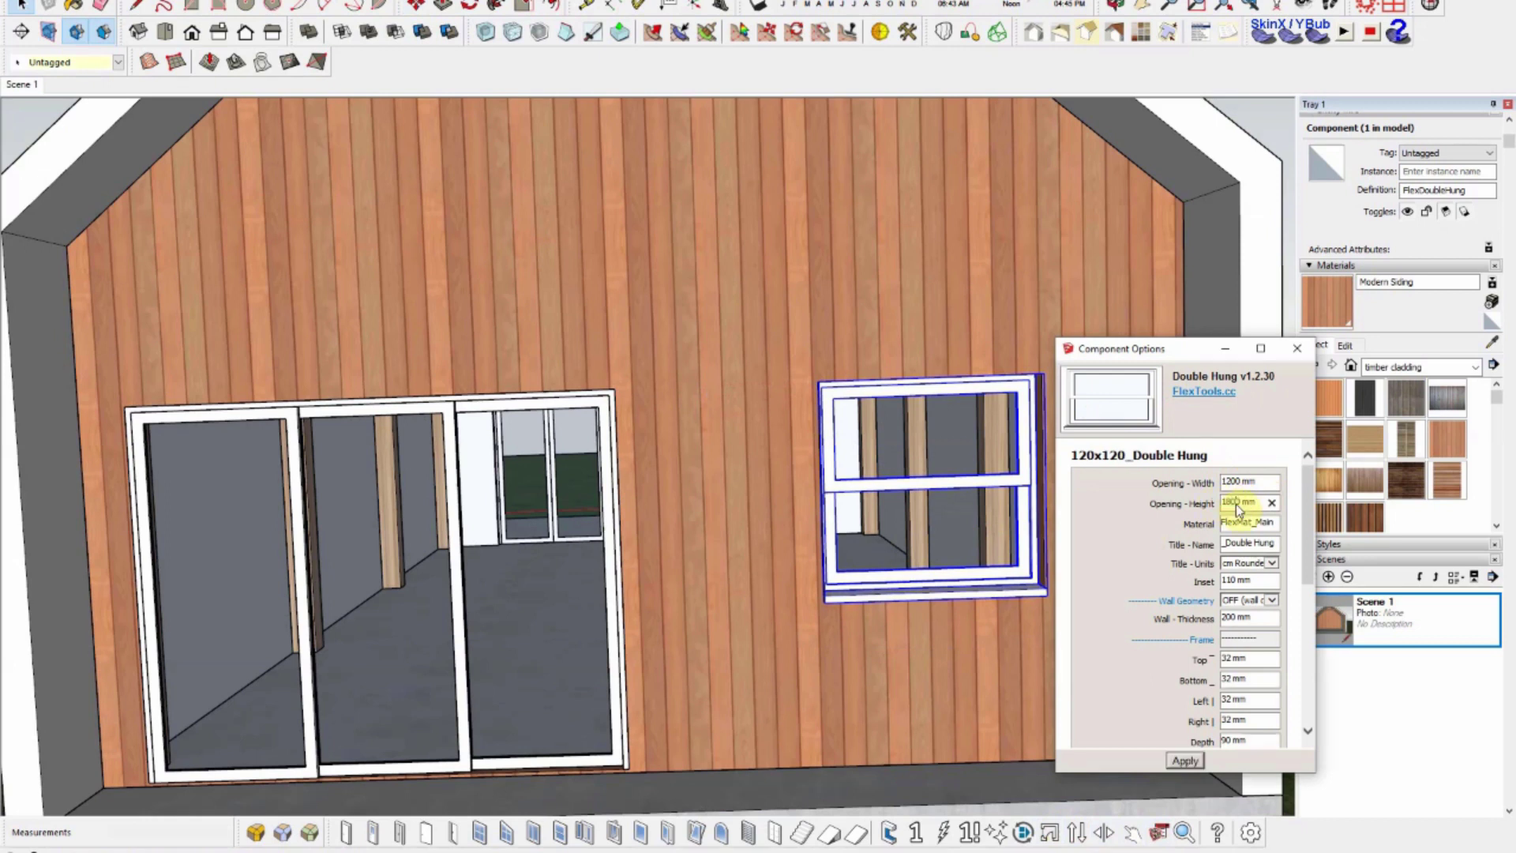
scroll(1235, 616, "down", 5)
left_click(1230, 636)
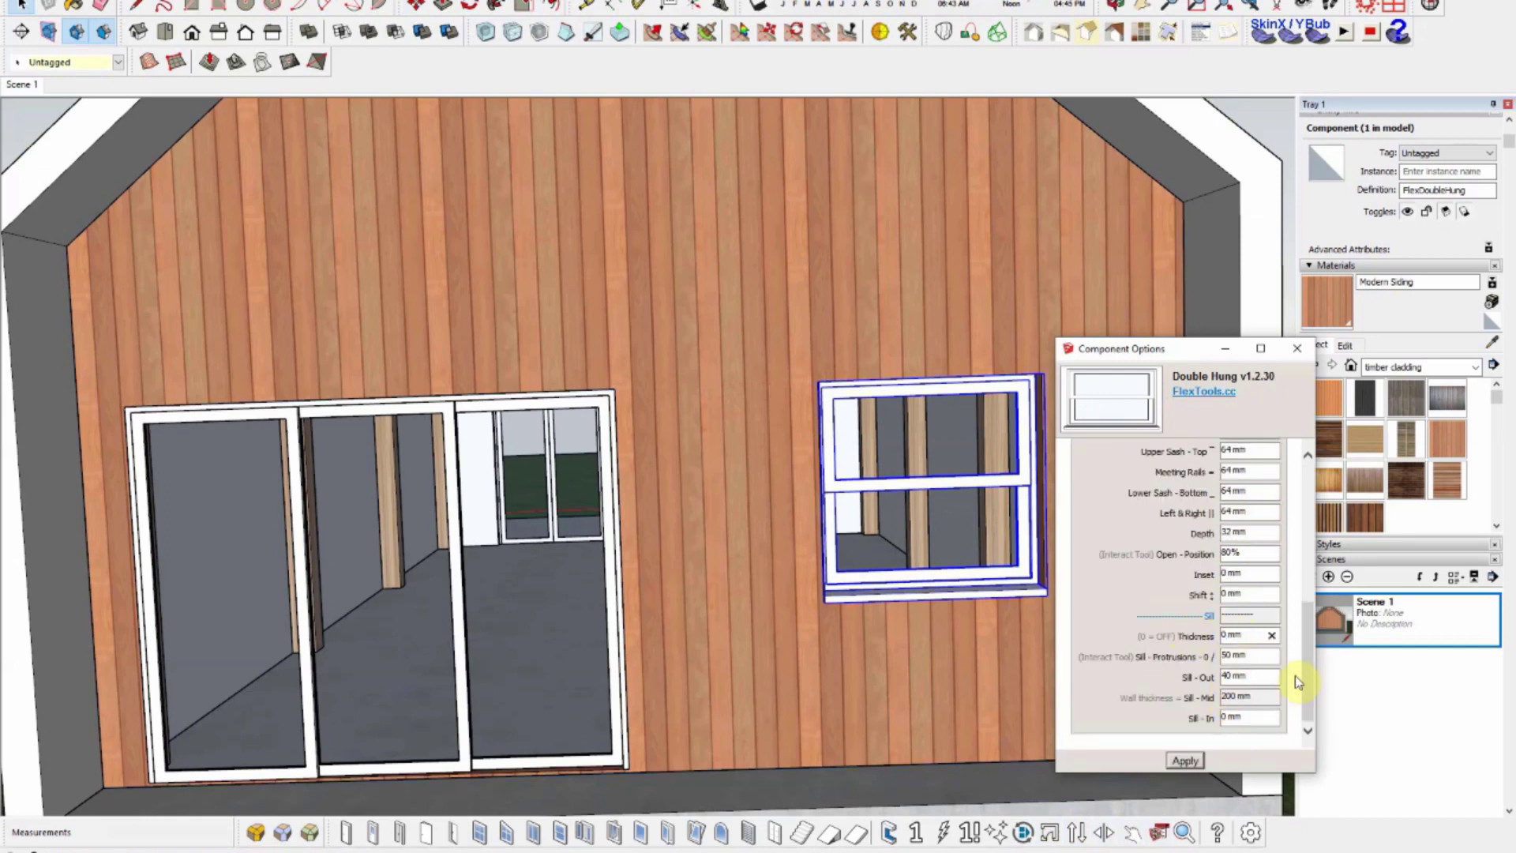
left_click(1185, 760)
Step: Move the double-hung window down 600 mm
key("m")
left_click(816, 265)
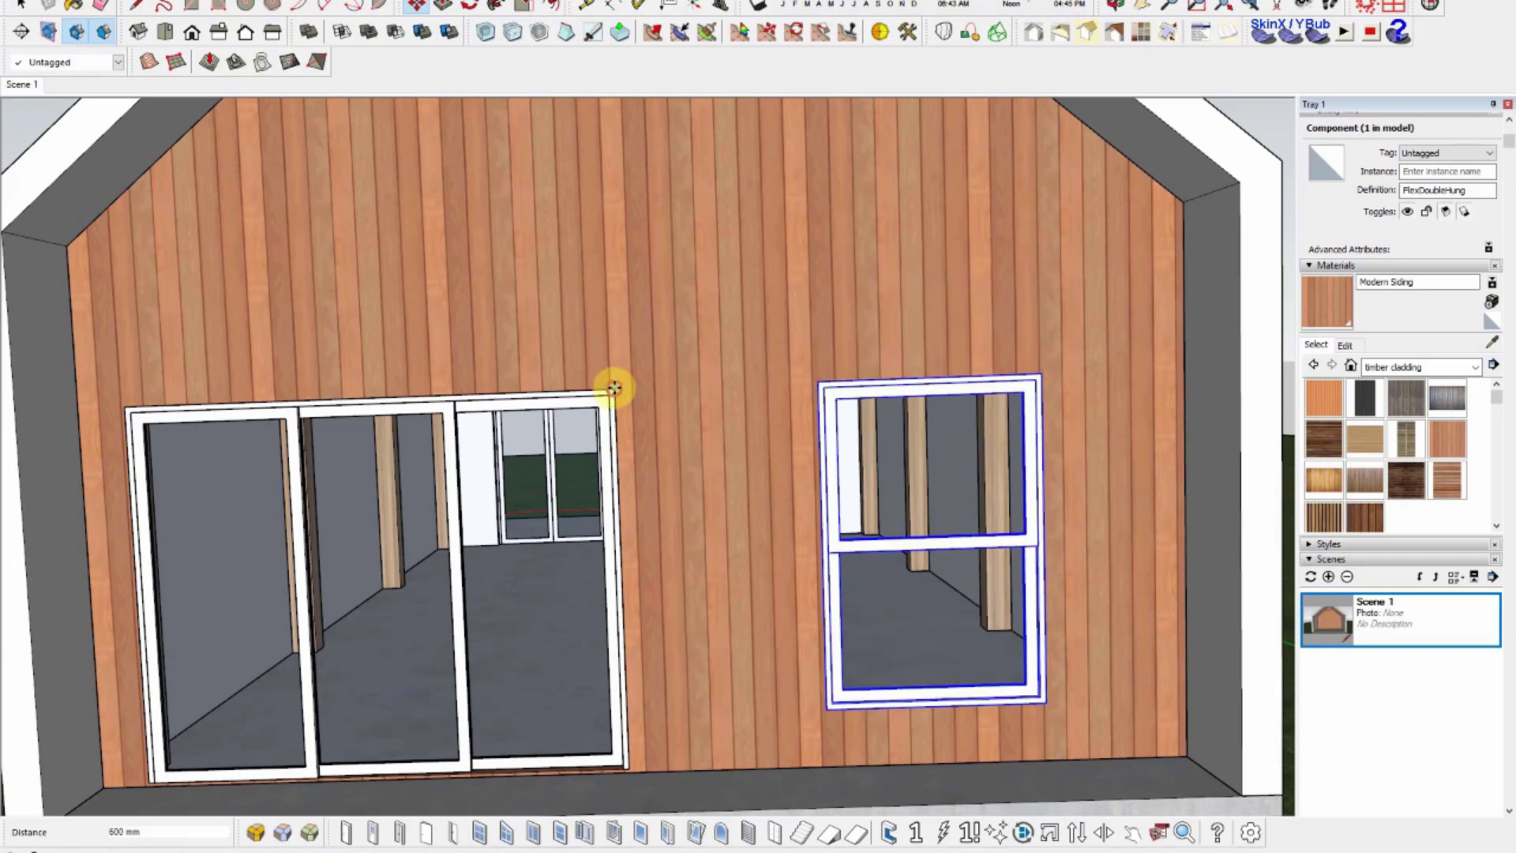
middle_click_drag(900, 403, 845, 561)
Step: Narrow the double-hung window to a 900 mm opening width
left_click(1157, 833)
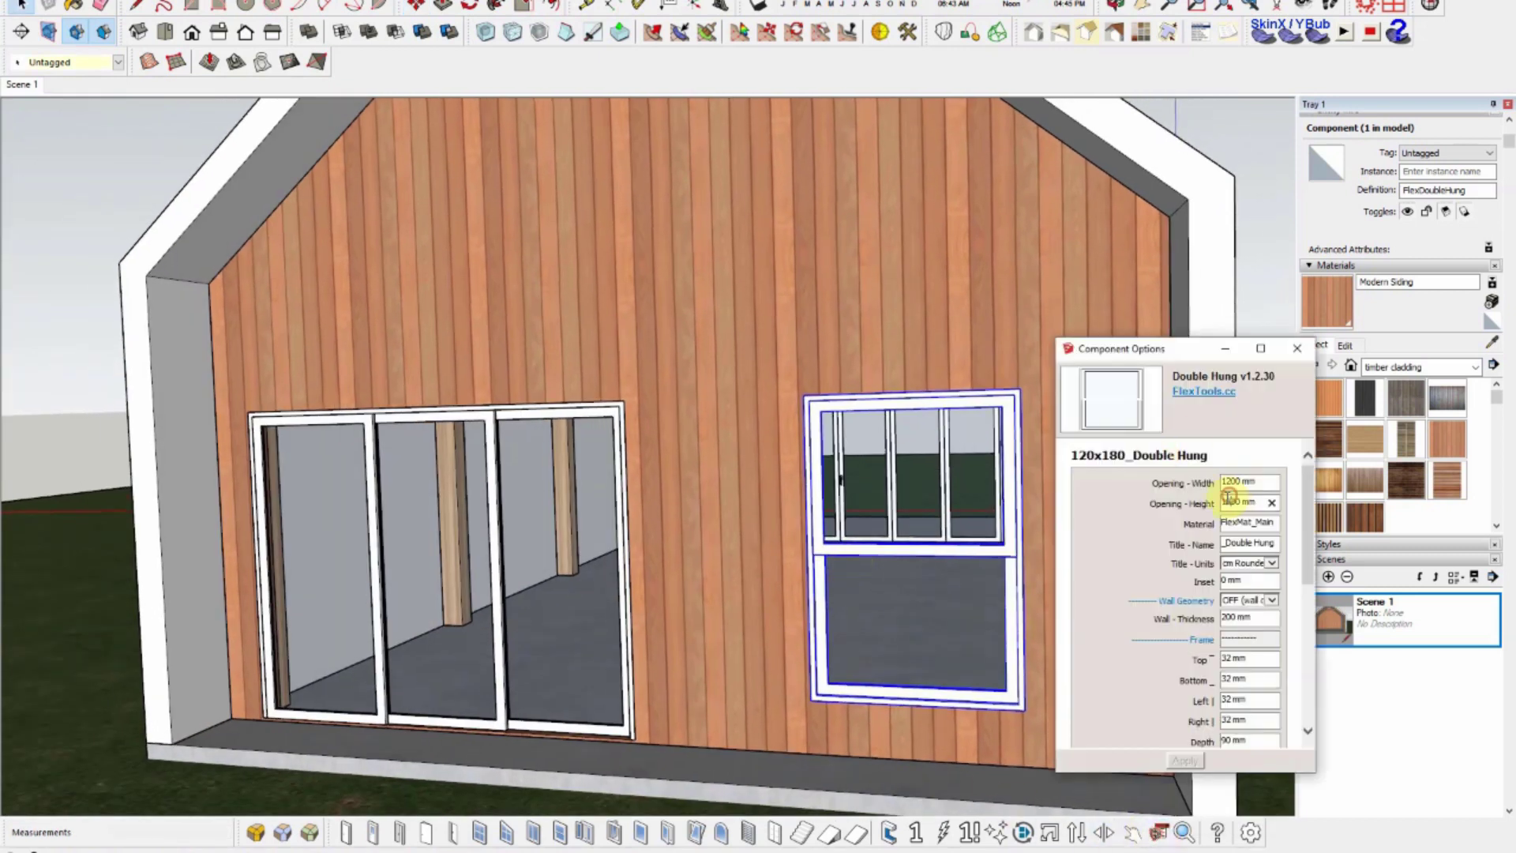
type("900")
left_click(1186, 761)
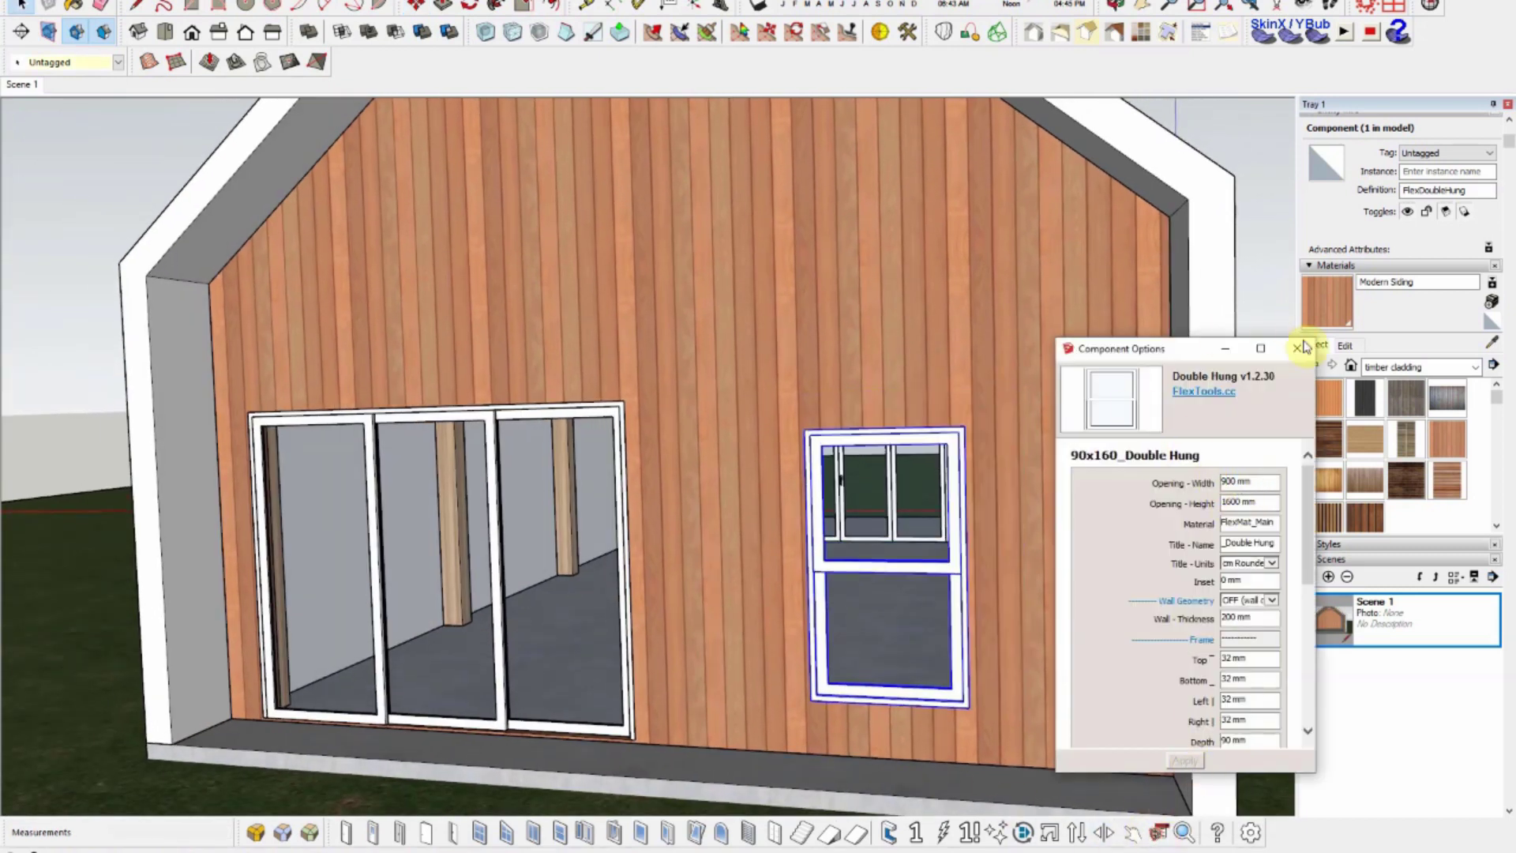
left_click(1298, 348)
mouse_move(863, 406)
middle_mouse_down()
mouse_move(884, 420)
mouse_move(616, 368)
mouse_move(970, 833)
middle_mouse_up()
mouse_move(704, 629)
middle_mouse_down()
mouse_move(644, 610)
mouse_move(728, 620)
mouse_move(586, 636)
middle_mouse_up()
Step: Place a FlexHopper window on the red side wall, converting the wall group so it cuts through
left_click(587, 636)
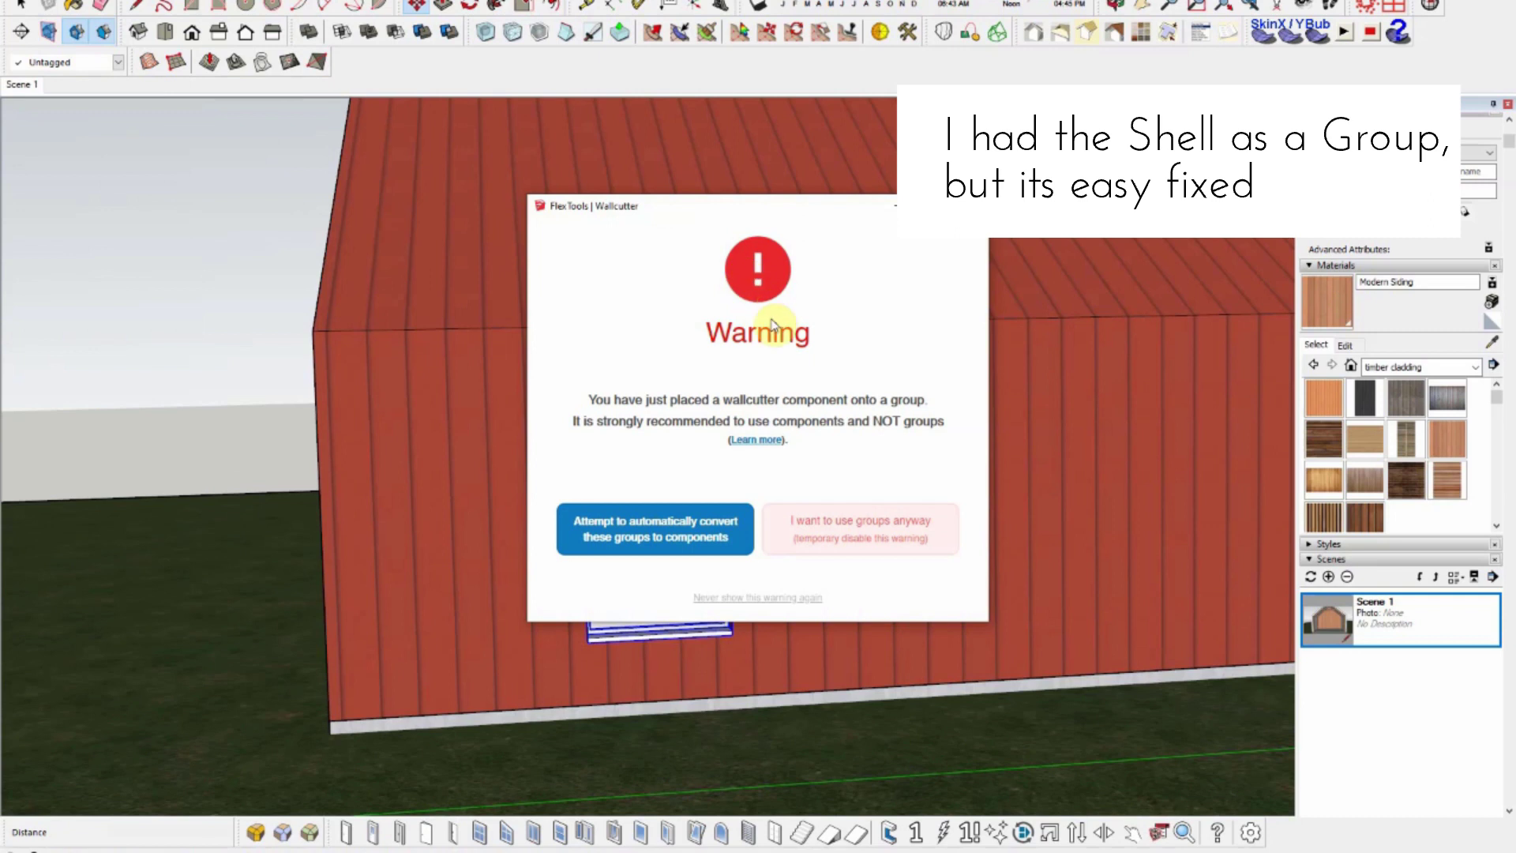
left_click(674, 541)
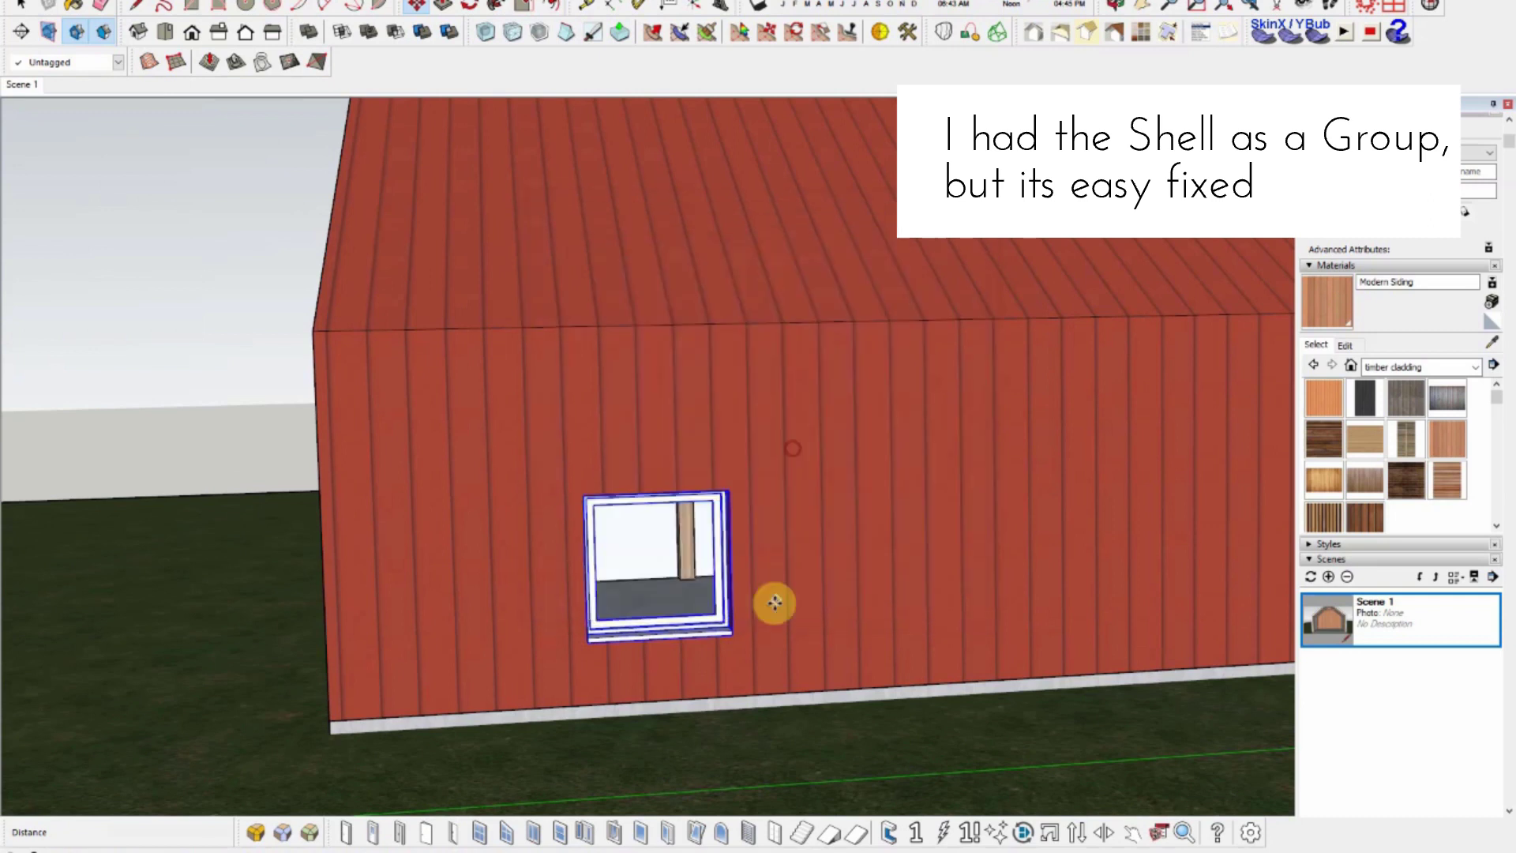
scroll(709, 525, "up", 3)
Step: Make the window a 900 x 1800 outward-opening awning with the sash arc on at ±20
left_click(1107, 833)
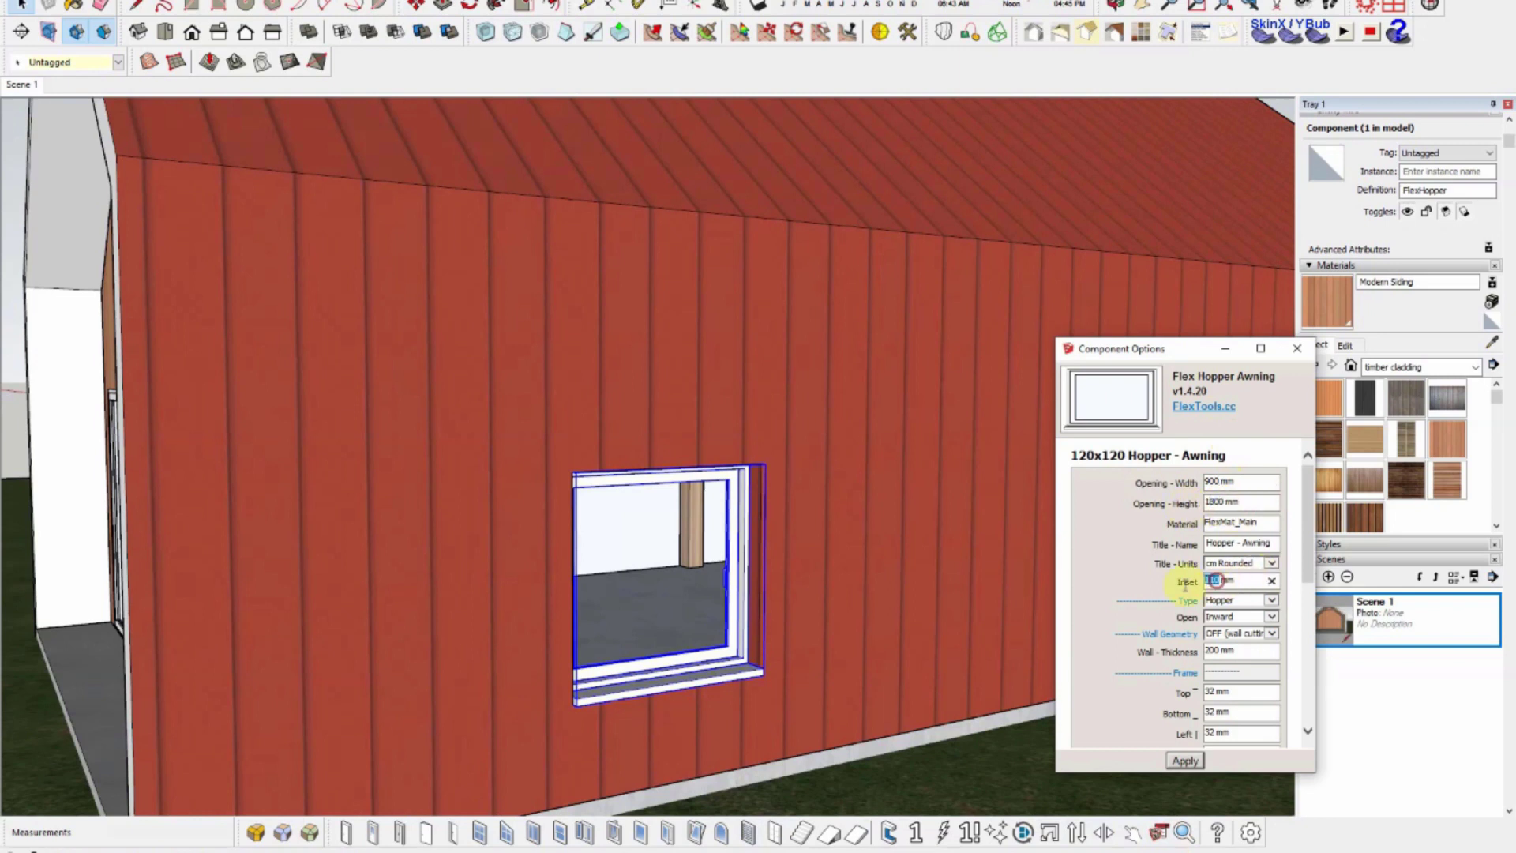
scroll(1221, 665, "down", 4)
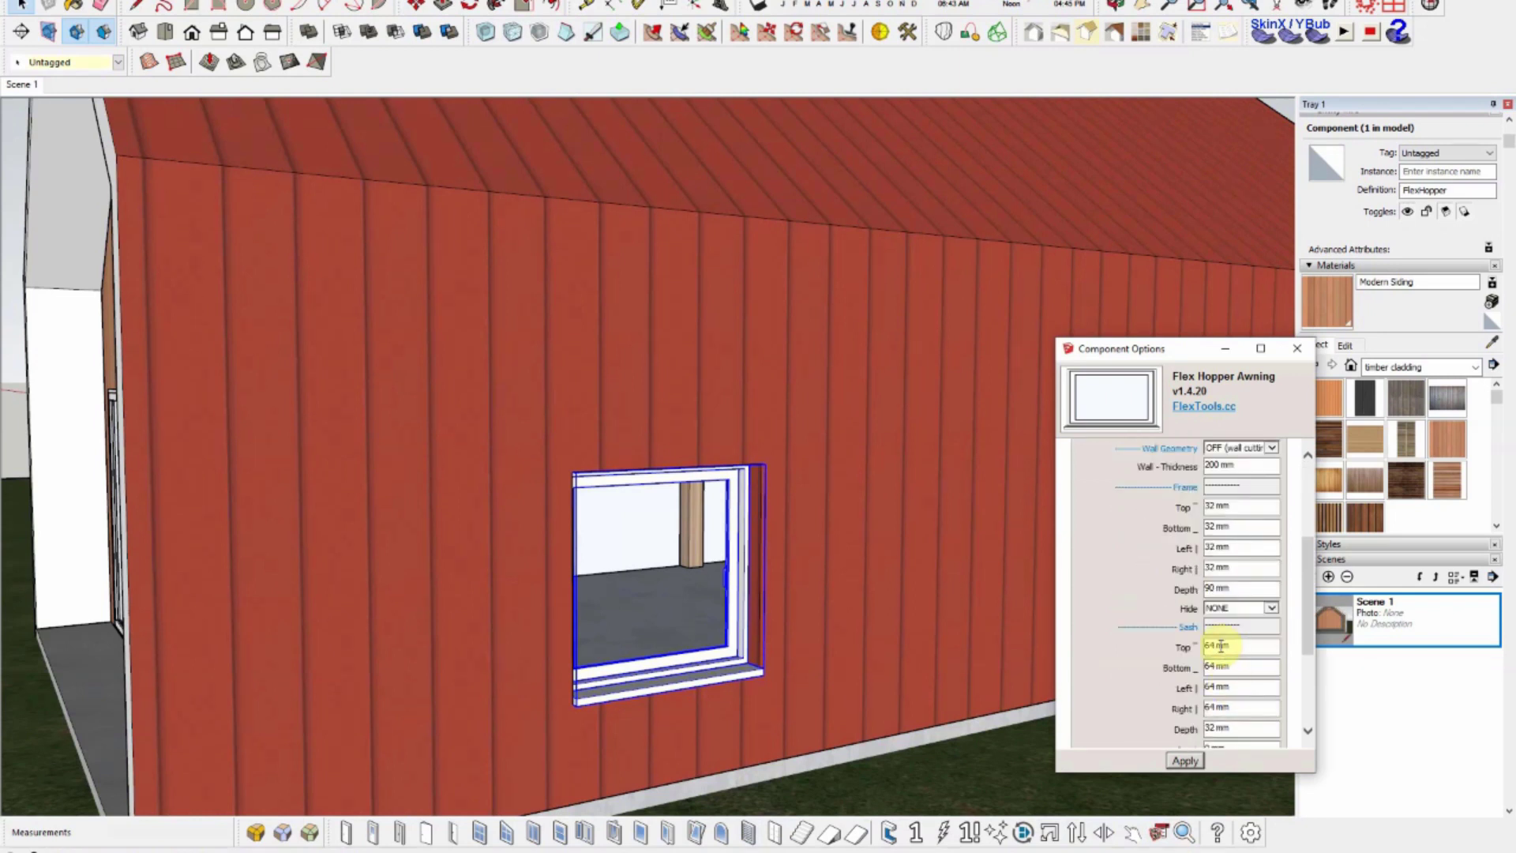
scroll(1240, 617, "down", 4)
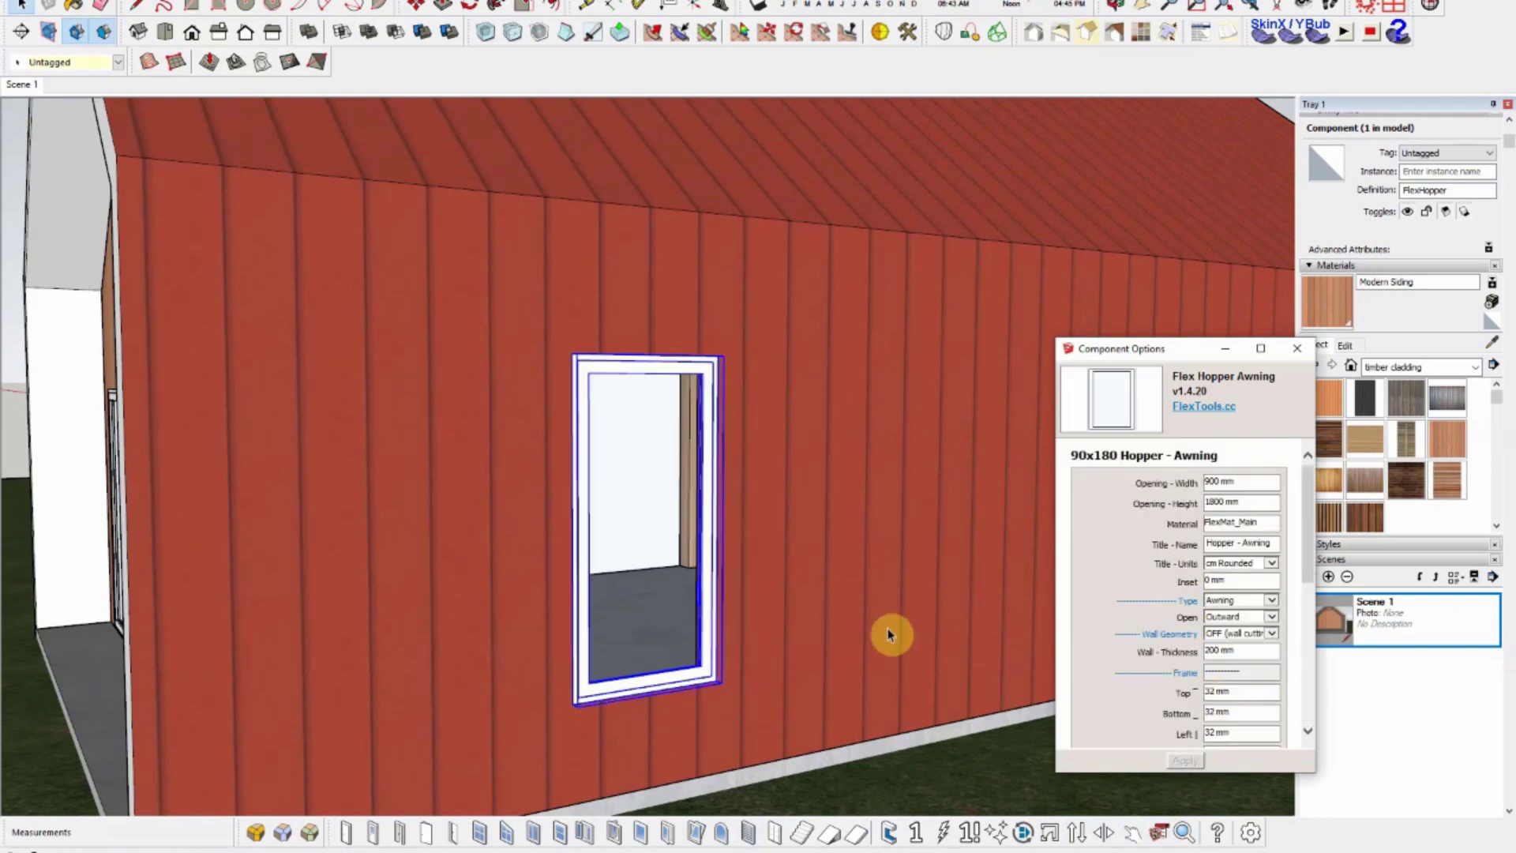
scroll(1281, 636, "down", 4)
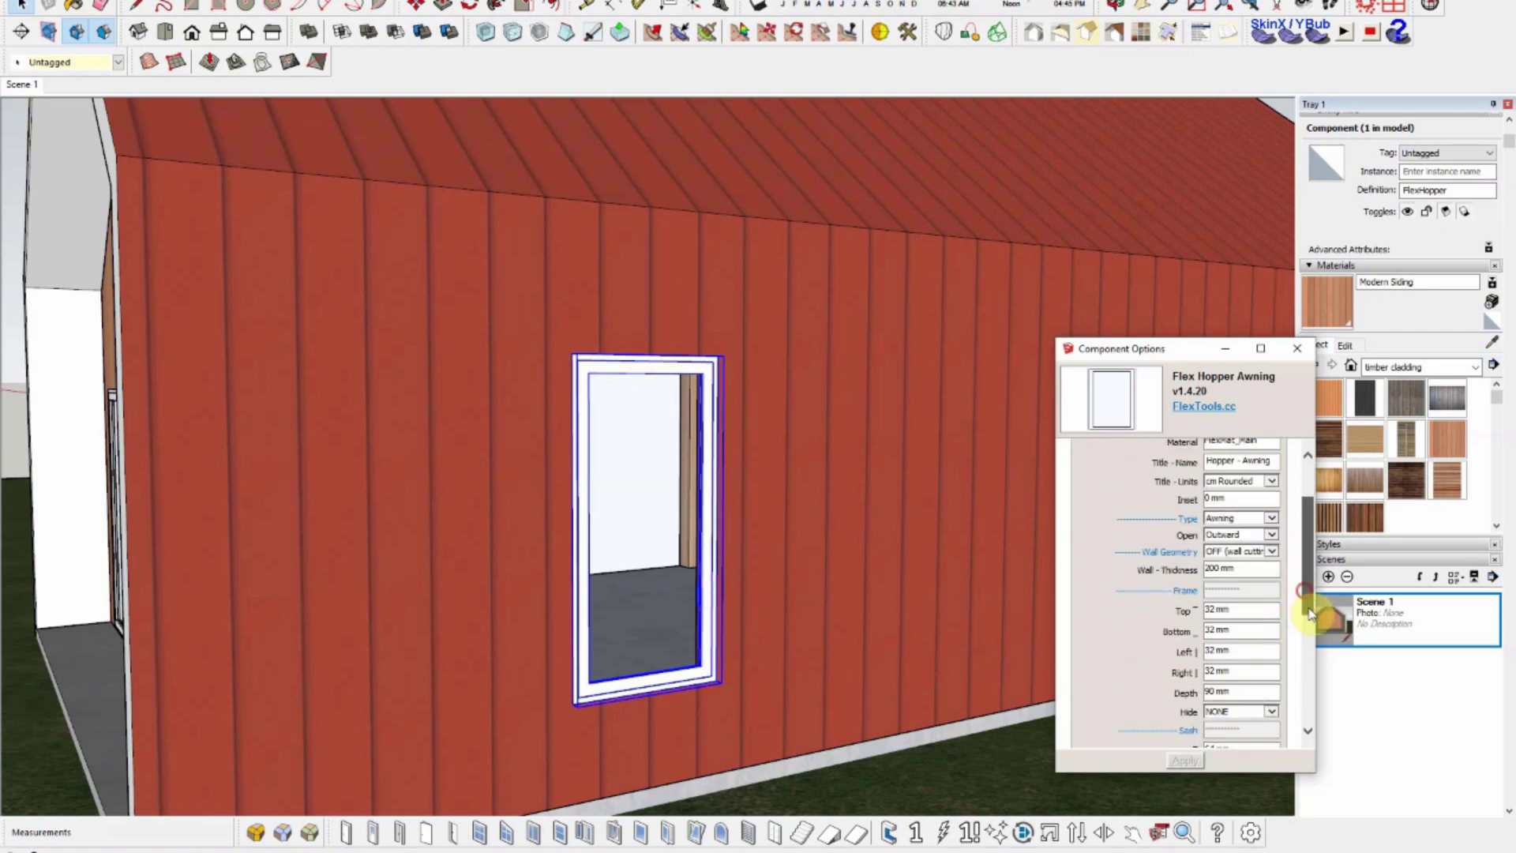
left_click(1272, 645)
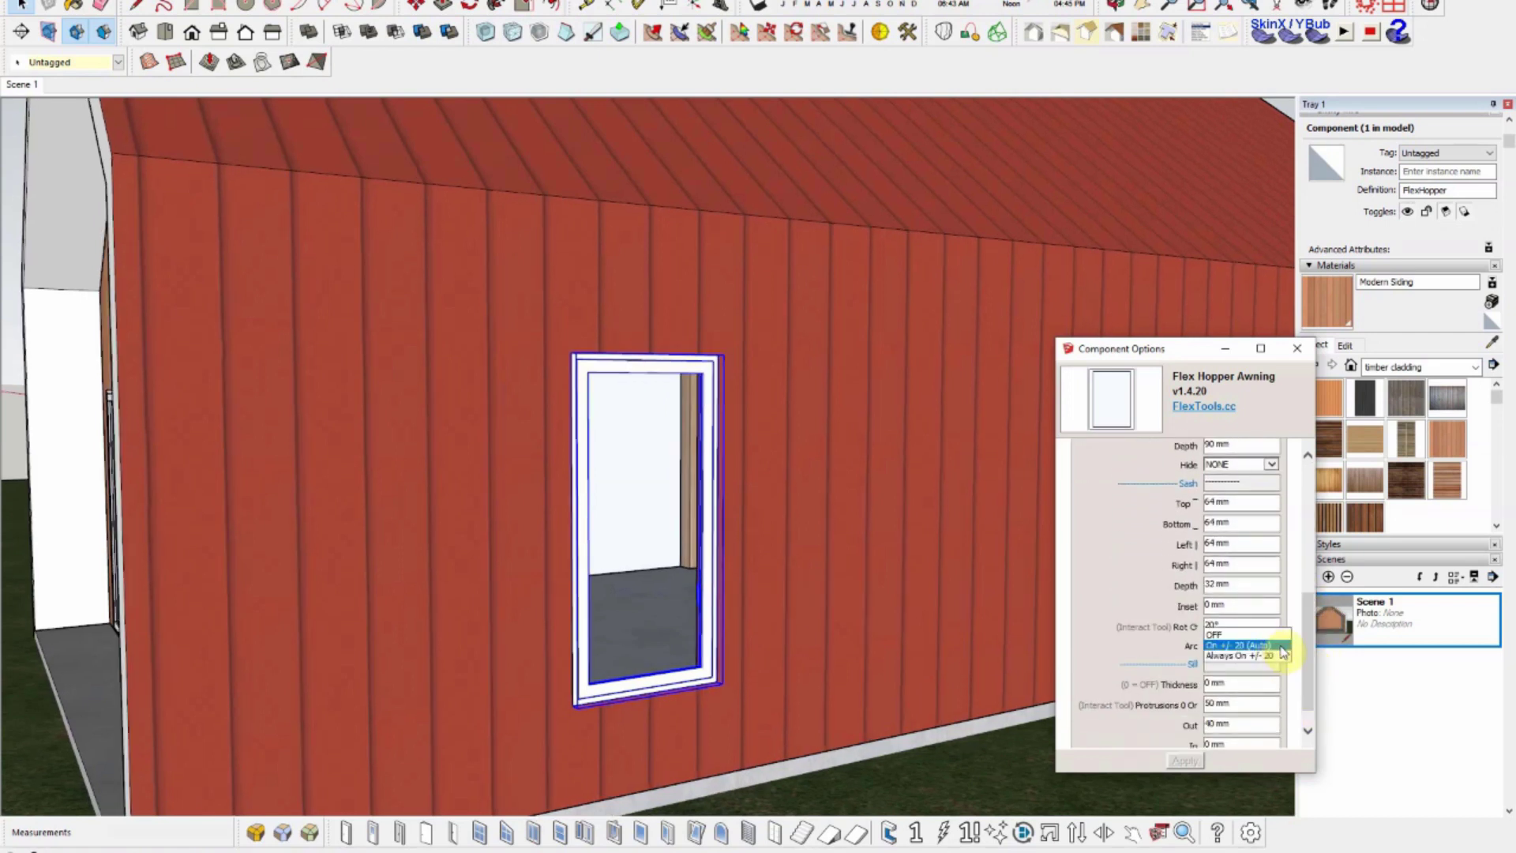
left_click(1280, 652)
scroll(1285, 658, "down", 1)
left_click(1296, 350)
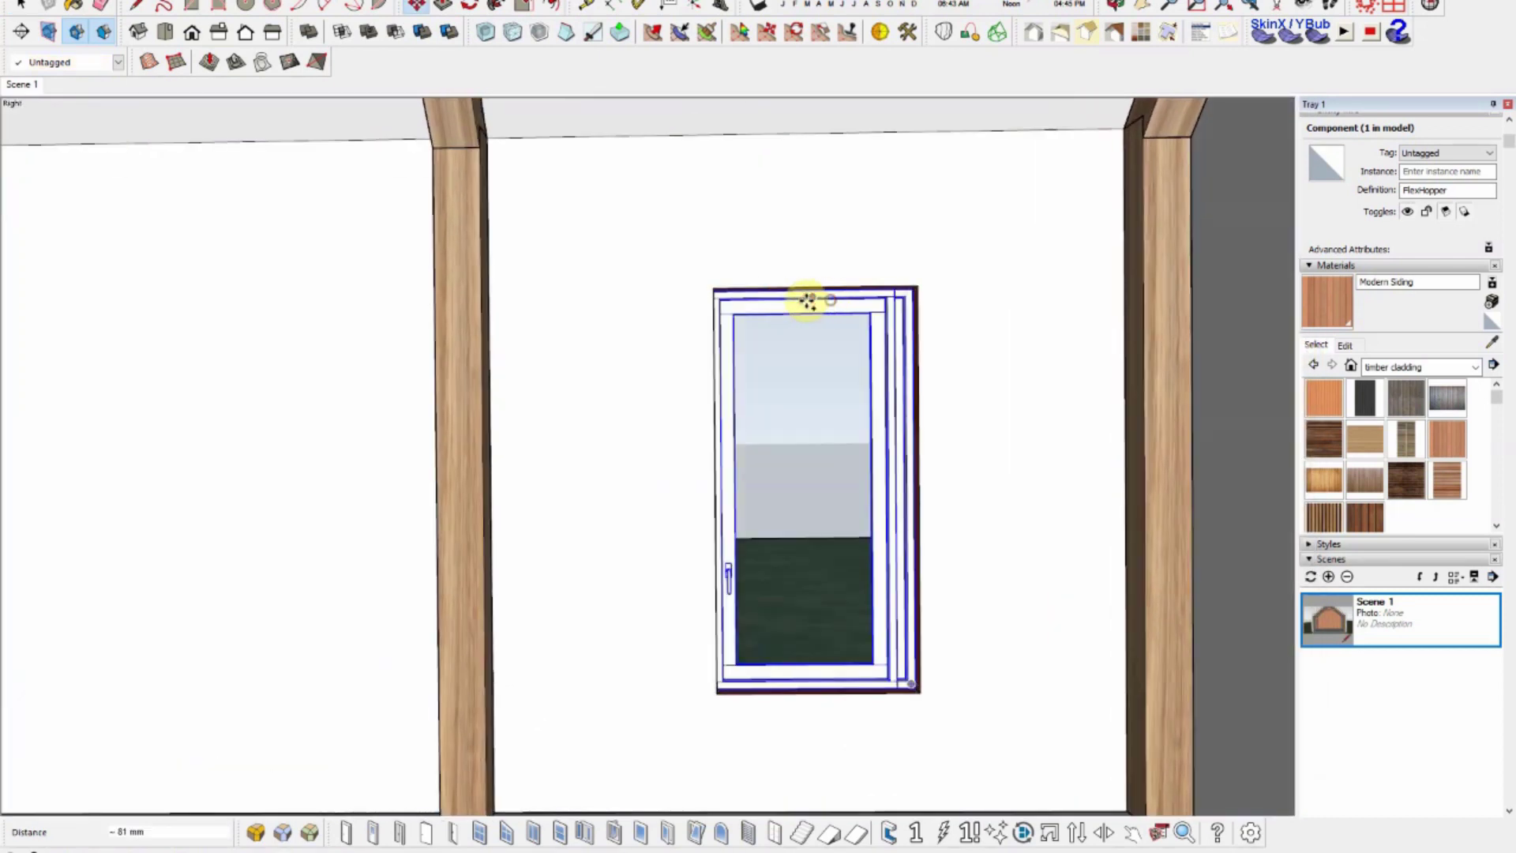
Step: Copy the awning window 3000 mm along the side wall
middle_click_drag(825, 307, 558, 325)
type("3000")
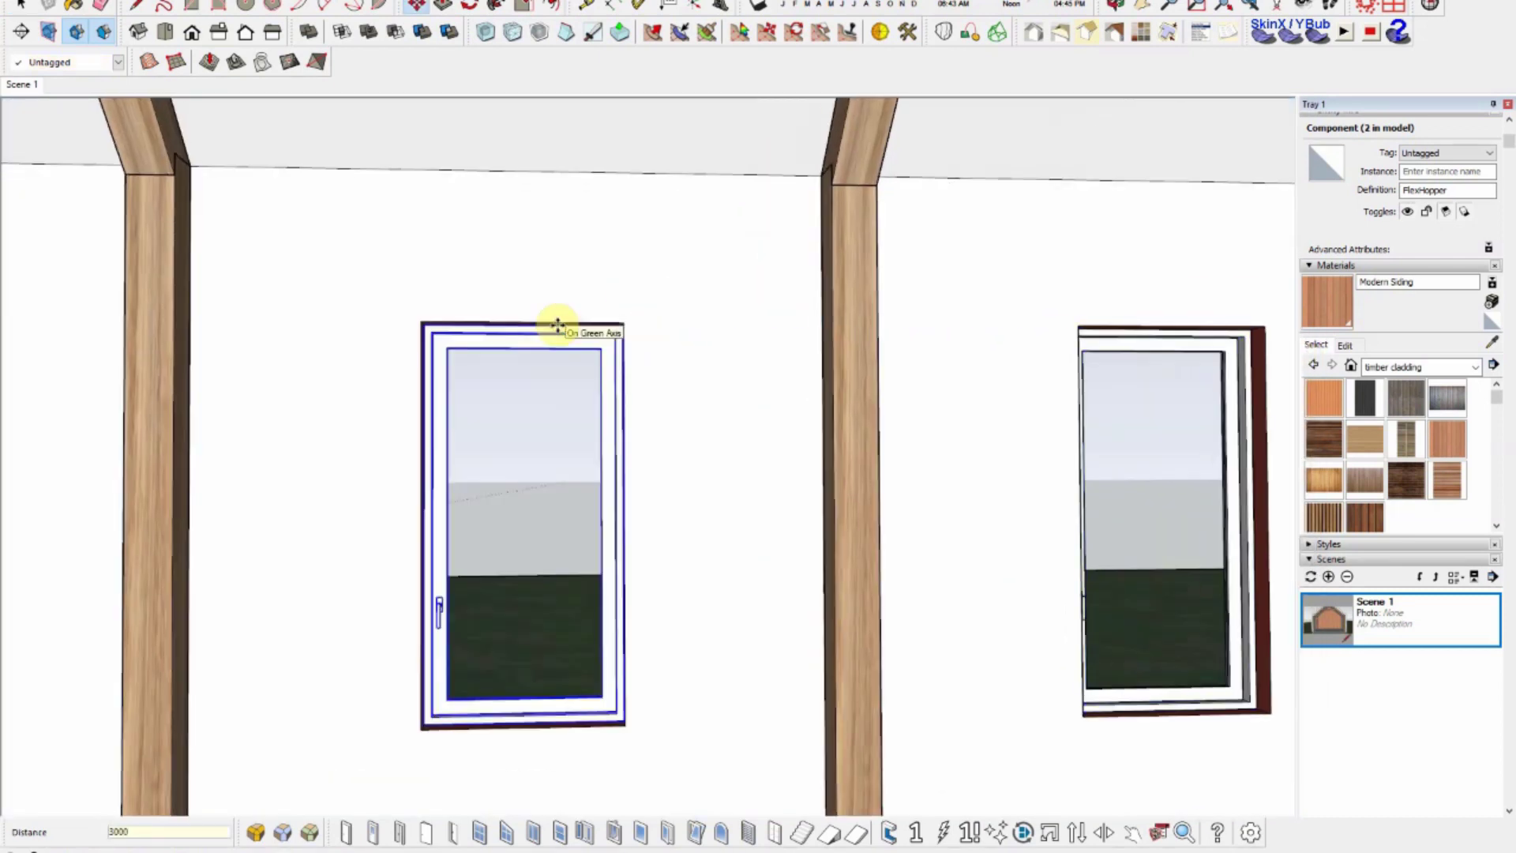
scroll(505, 355, "down", 5)
scroll(457, 365, "down", 5)
scroll(790, 395, "down", 3)
key("Escape")
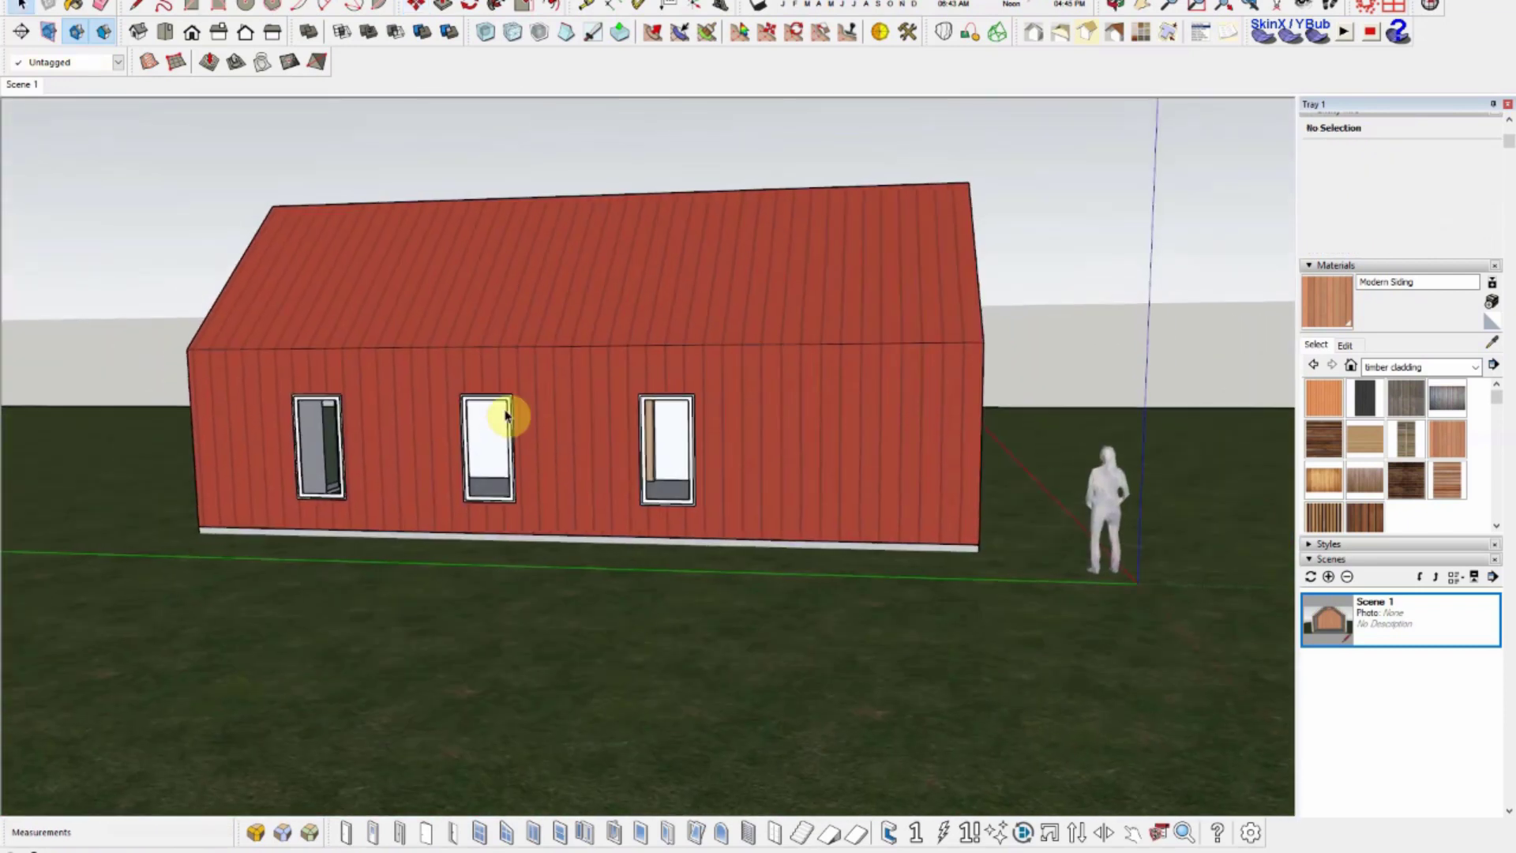
Step: Select one side window and orbit around to the house's other wall
scroll(506, 416, "up", 3)
left_click(413, 450)
mouse_move(653, 447)
middle_mouse_down()
mouse_move(450, 460)
mouse_move(653, 474)
middle_mouse_up()
scroll(451, 460, "up", 5)
scroll(450, 460, "down", 5)
scroll(653, 473, "up", 3)
scroll(626, 514, "up", 3)
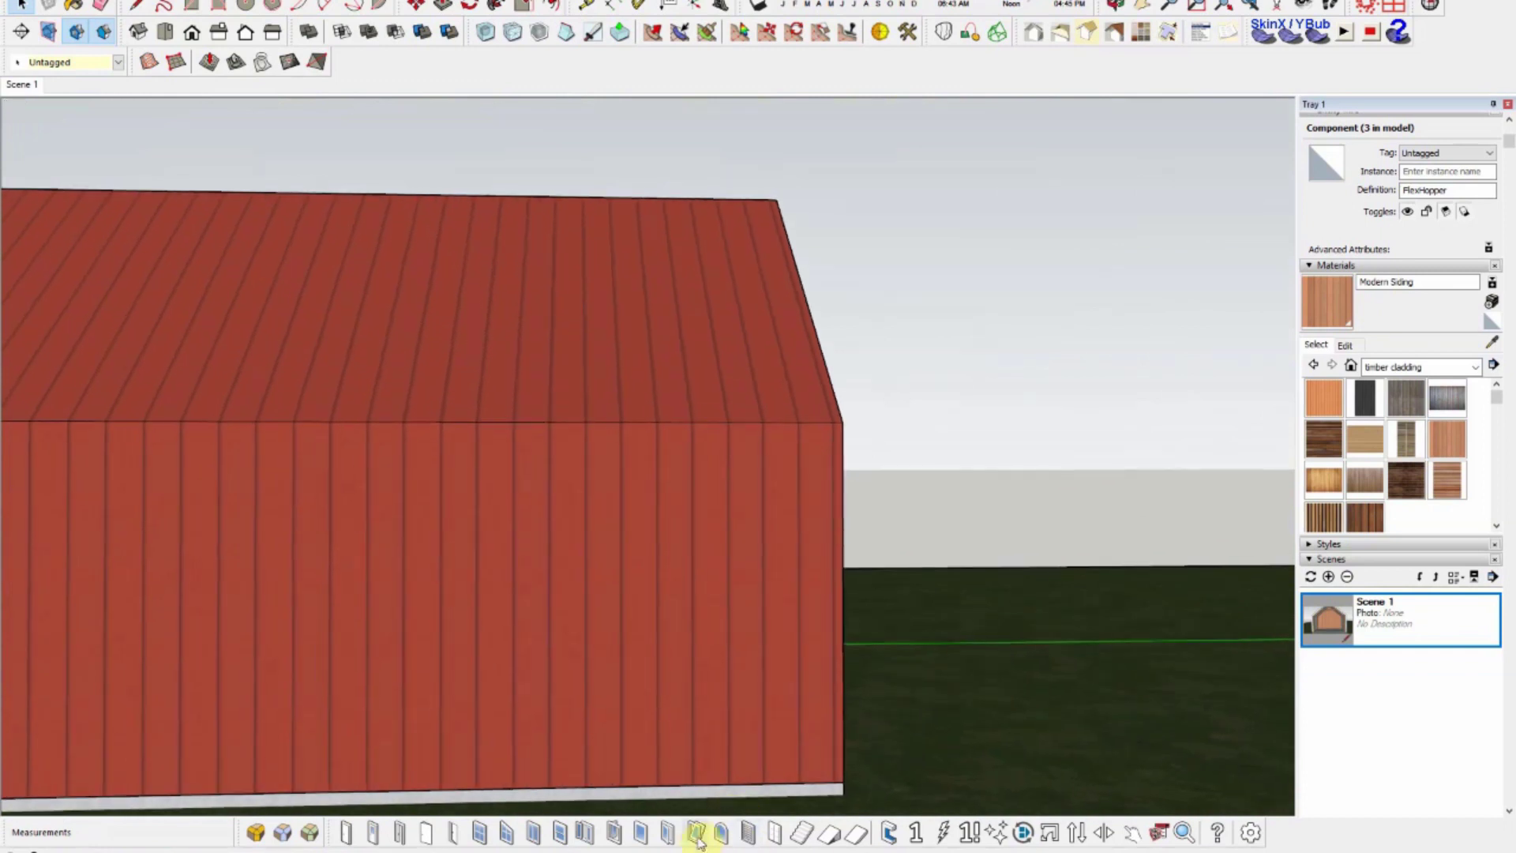
middle_click_drag(697, 841, 776, 782)
scroll(776, 782, "down", 3)
Step: Copy the selected window onto the other wall near its end
key("m")
scroll(664, 468, "up", 3)
middle_click_drag(663, 467, 759, 435)
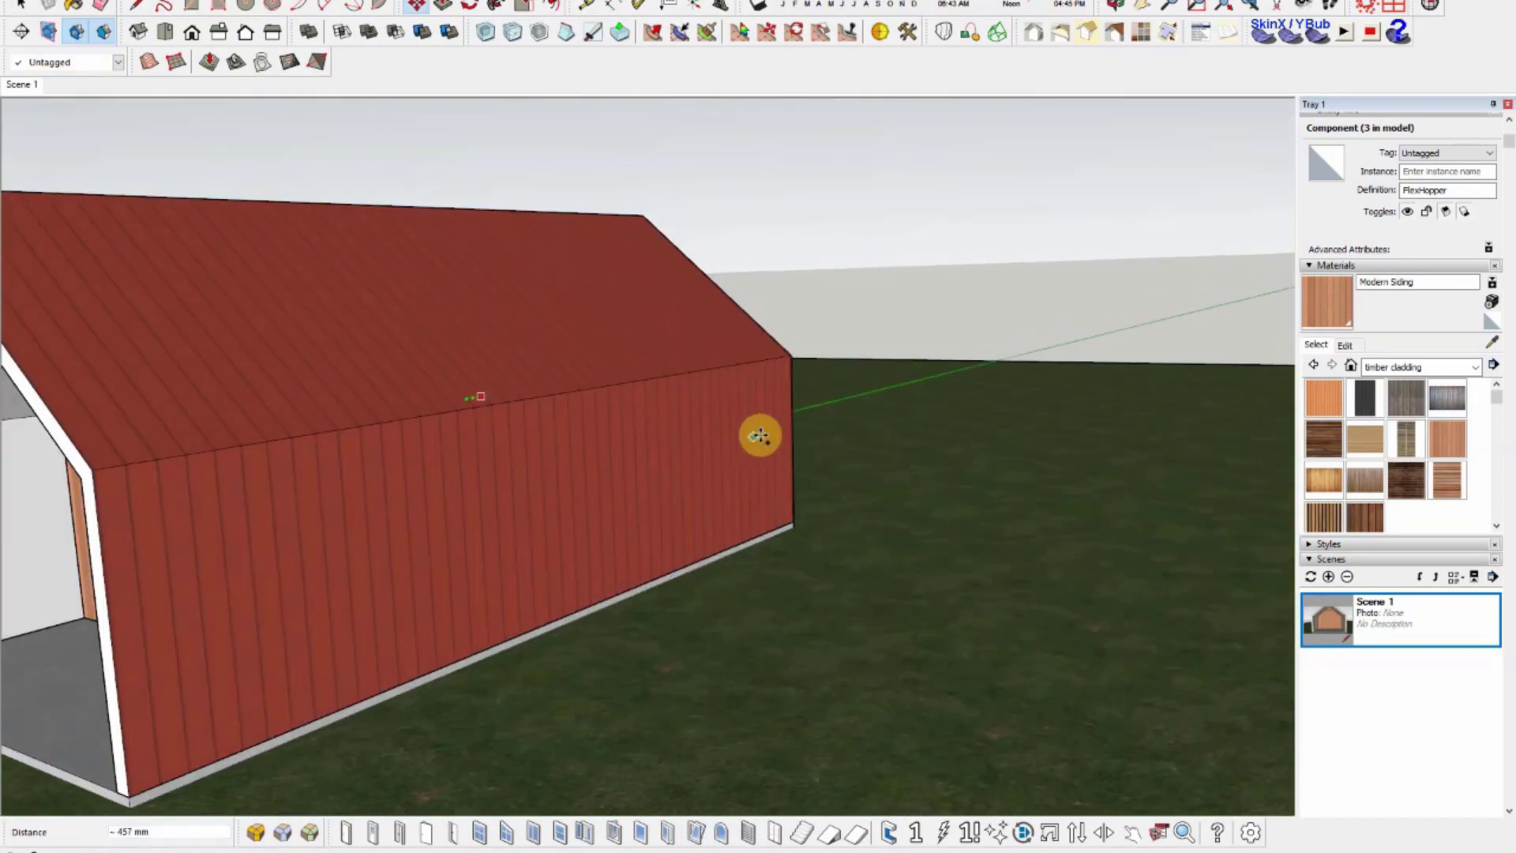
left_click_drag(760, 435, 695, 387)
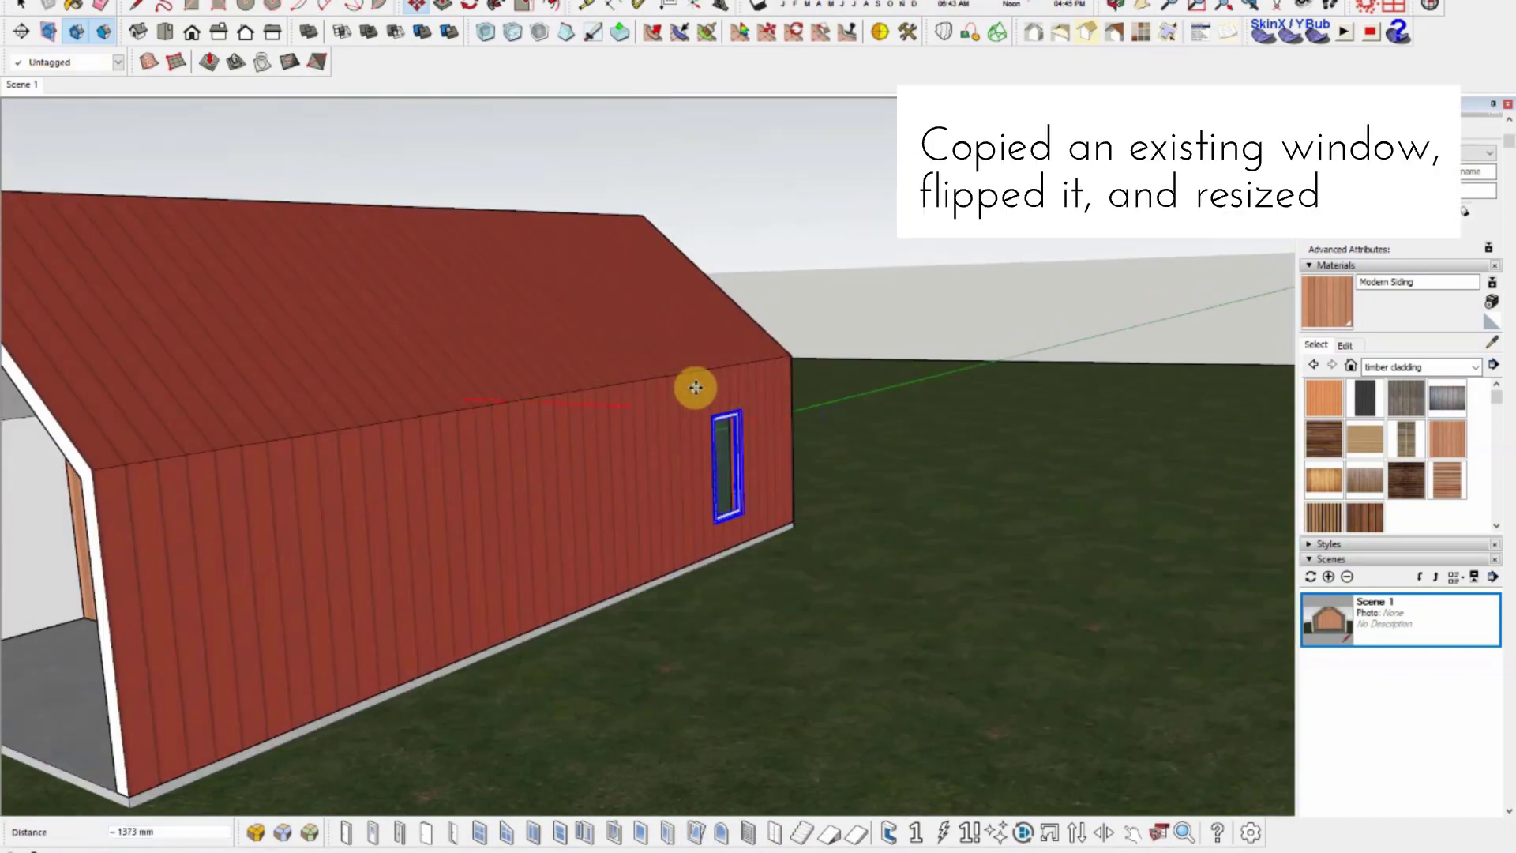
Step: Resize the copied window to a 1200 x 770 mm awning opening
scroll(789, 491, "up", 5)
scroll(786, 389, "up", 2)
scroll(695, 365, "up", 1)
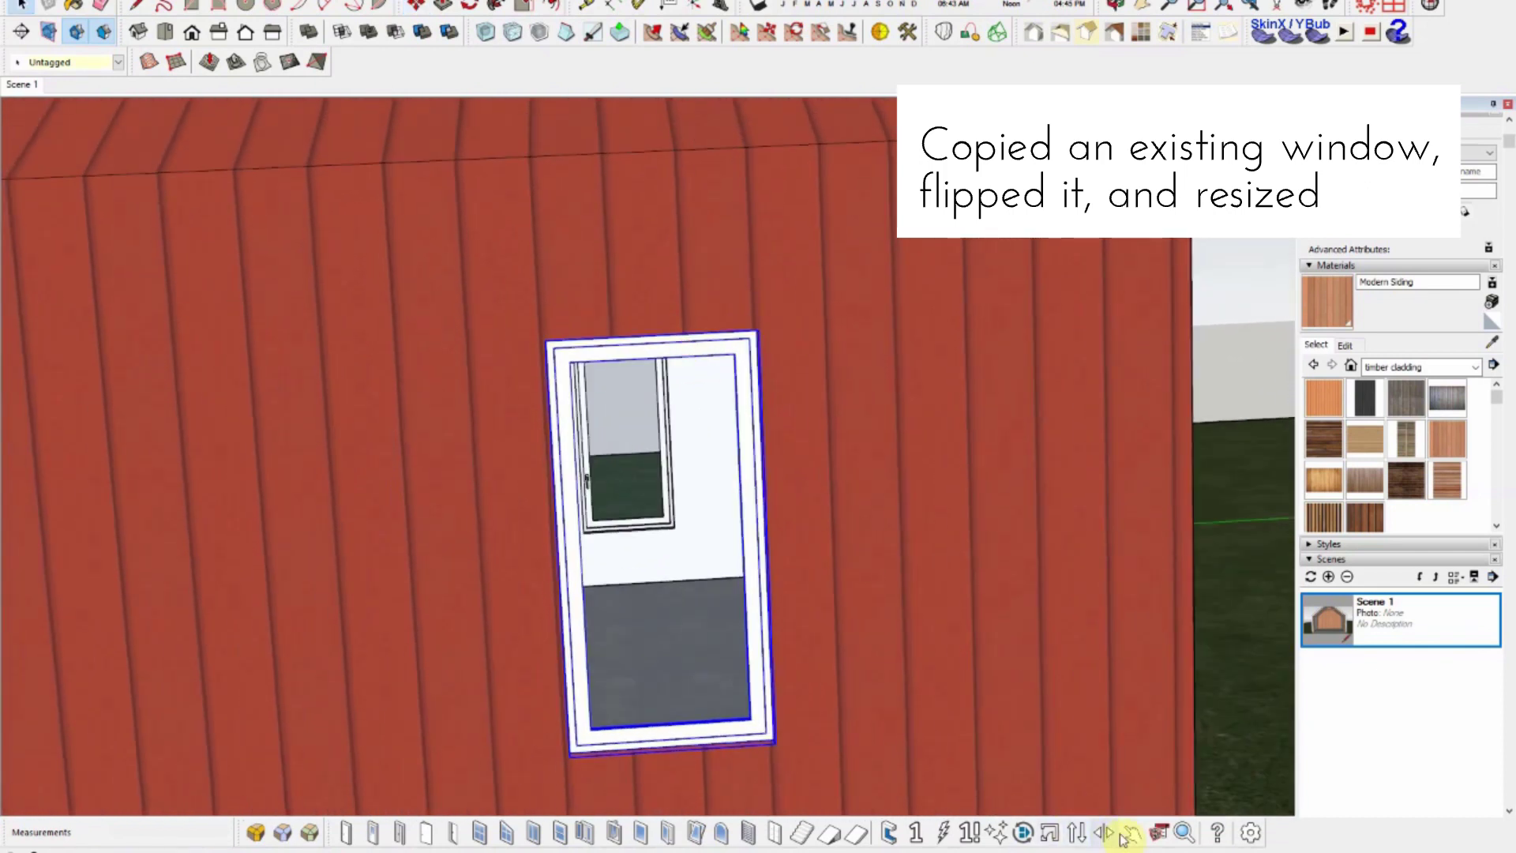
left_click(1129, 834)
left_click(1214, 480)
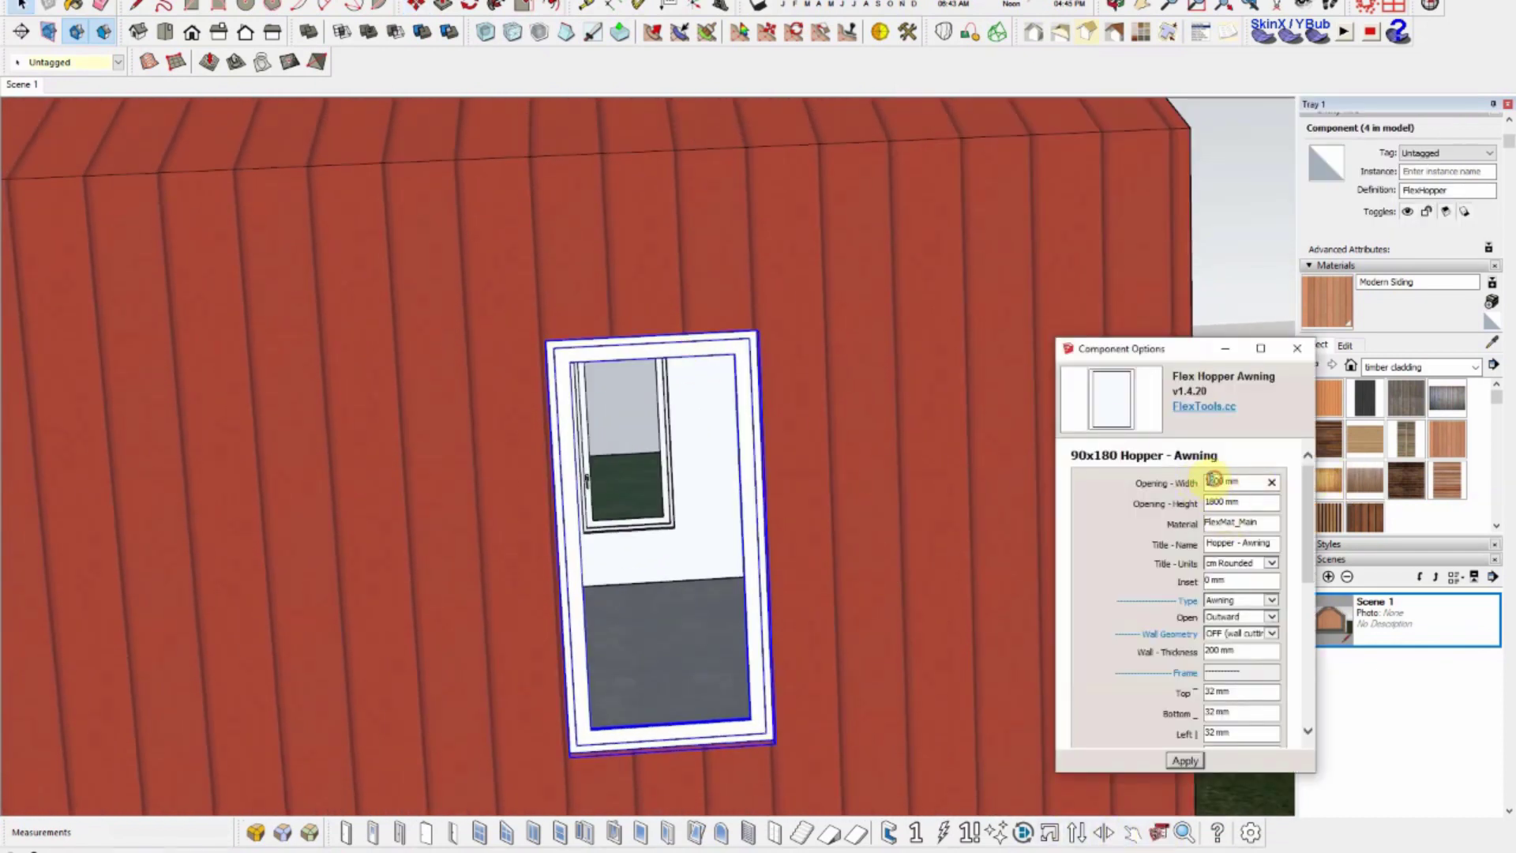
key("alt+Tab")
scroll(552, 331, "up", 5)
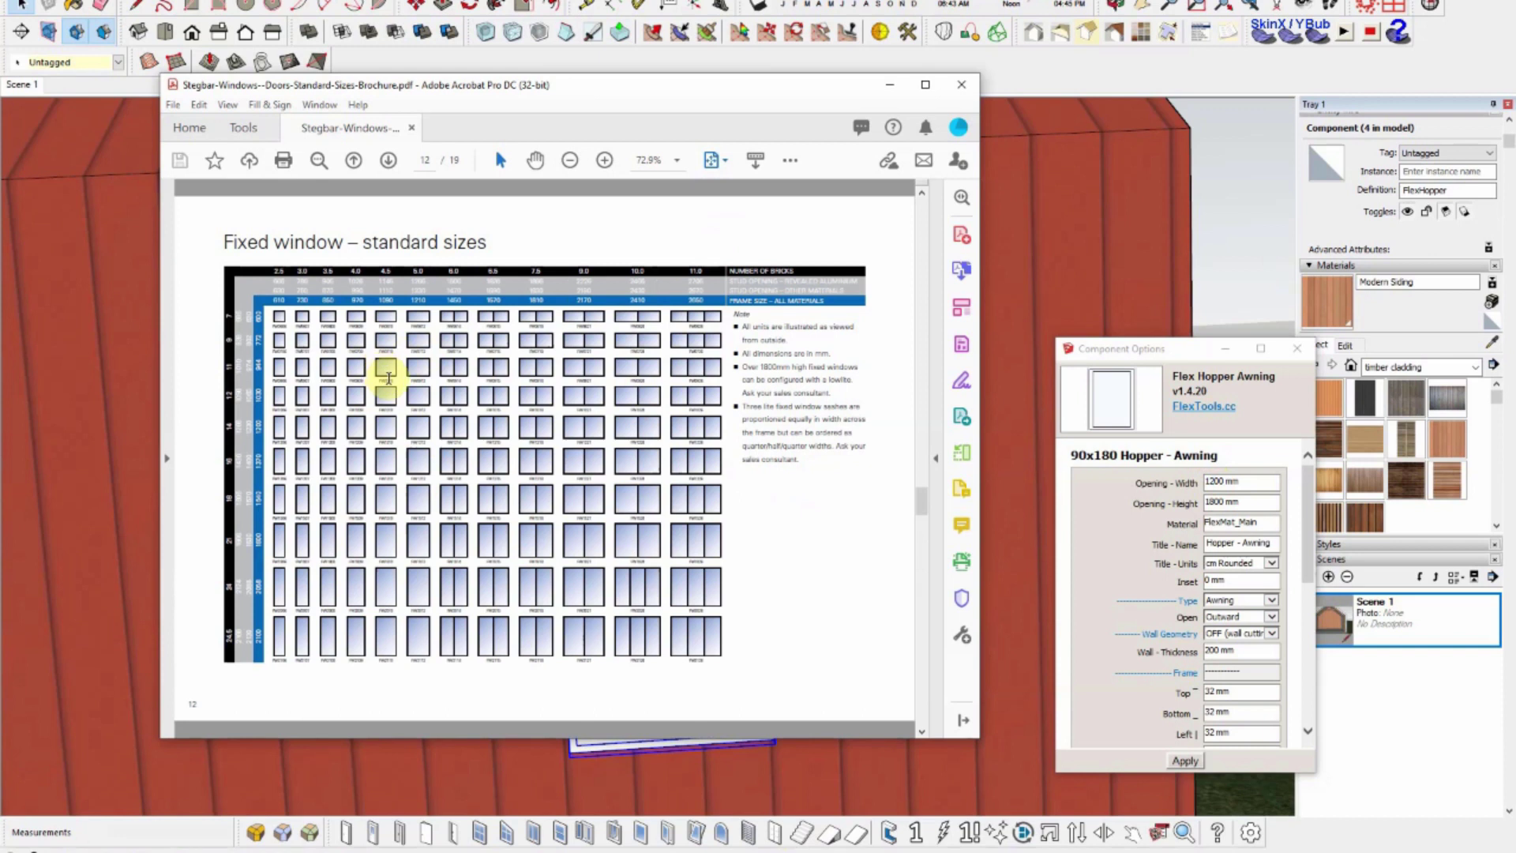
scroll(388, 378, "up", 1)
scroll(388, 378, "up", 1)
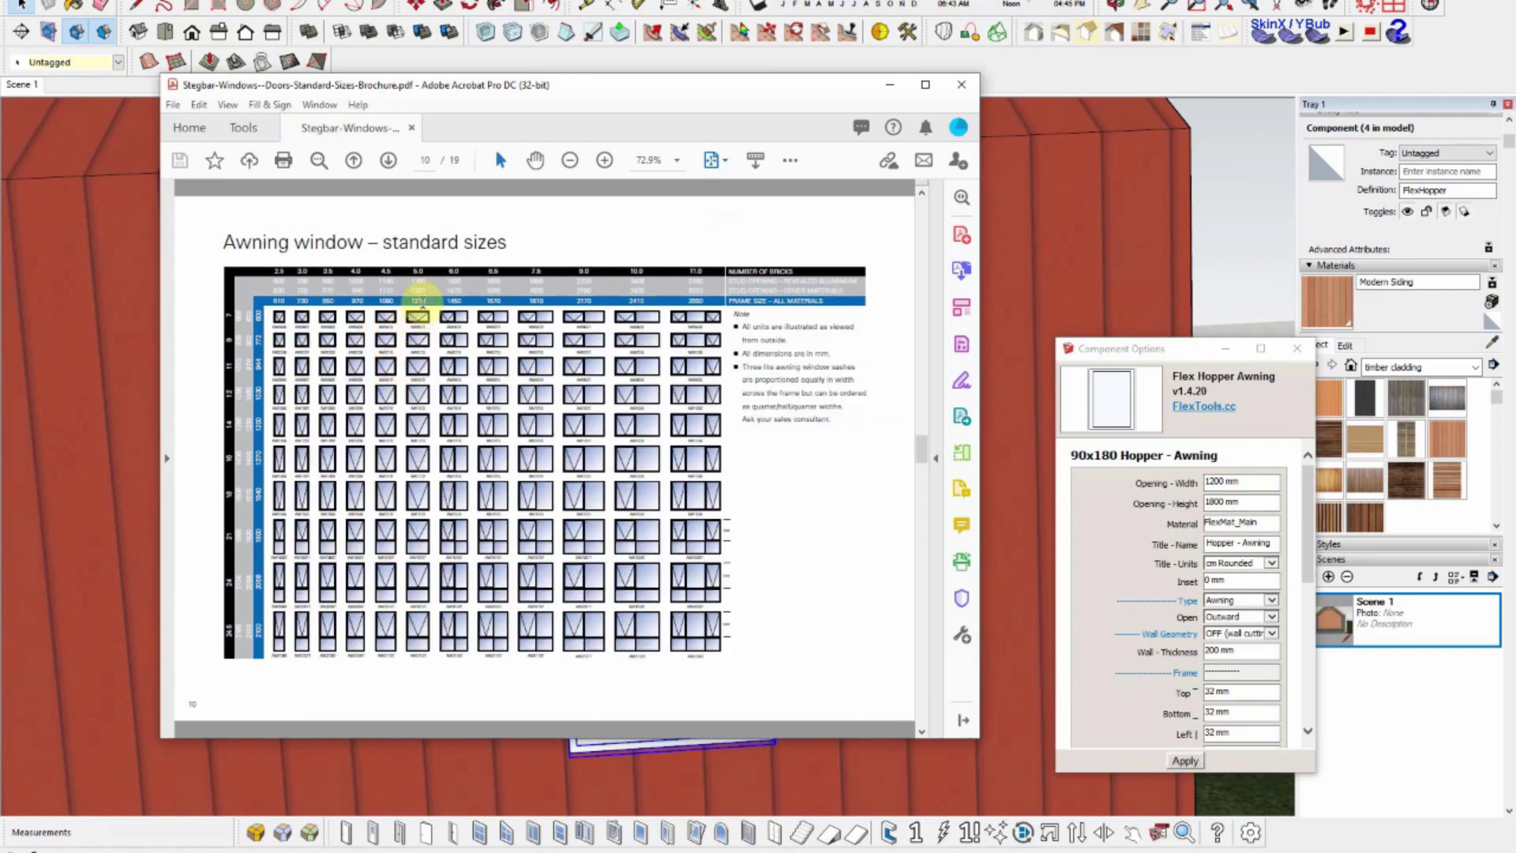
left_click(890, 85)
left_click(1216, 505)
type("770")
left_click(1185, 761)
Step: Raise the awning window up the wall, then start copying it sideways
key("m")
left_click(834, 569)
middle_click_drag(830, 463, 705, 371)
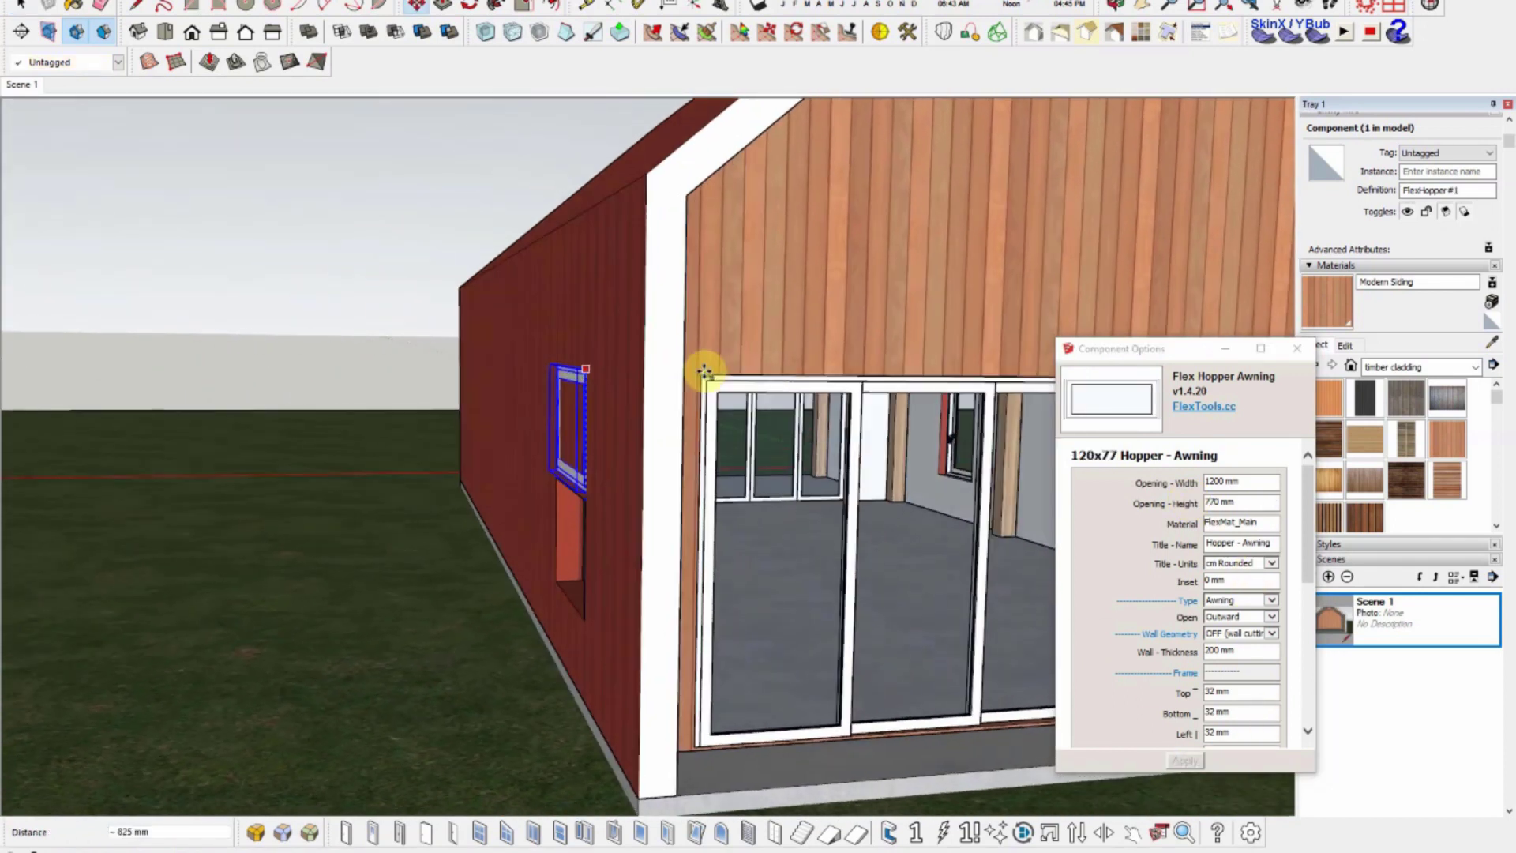
left_click(1296, 348)
middle_click_drag(1185, 355, 661, 355)
left_click(660, 356)
key("ctrl")
Step: Place the window copy 3000 mm to the side
type("3000")
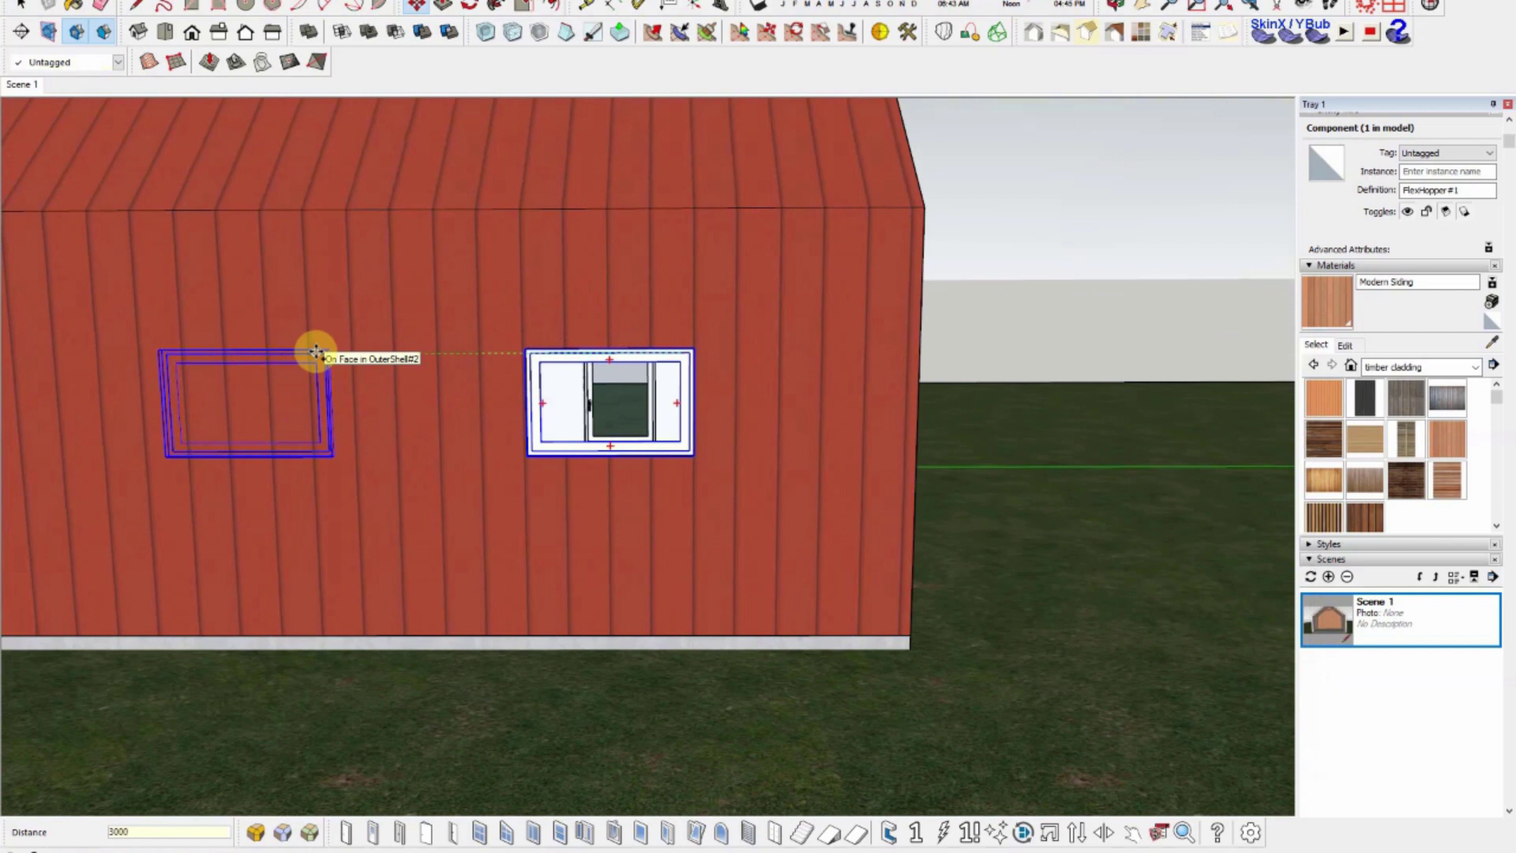
left_click(316, 352)
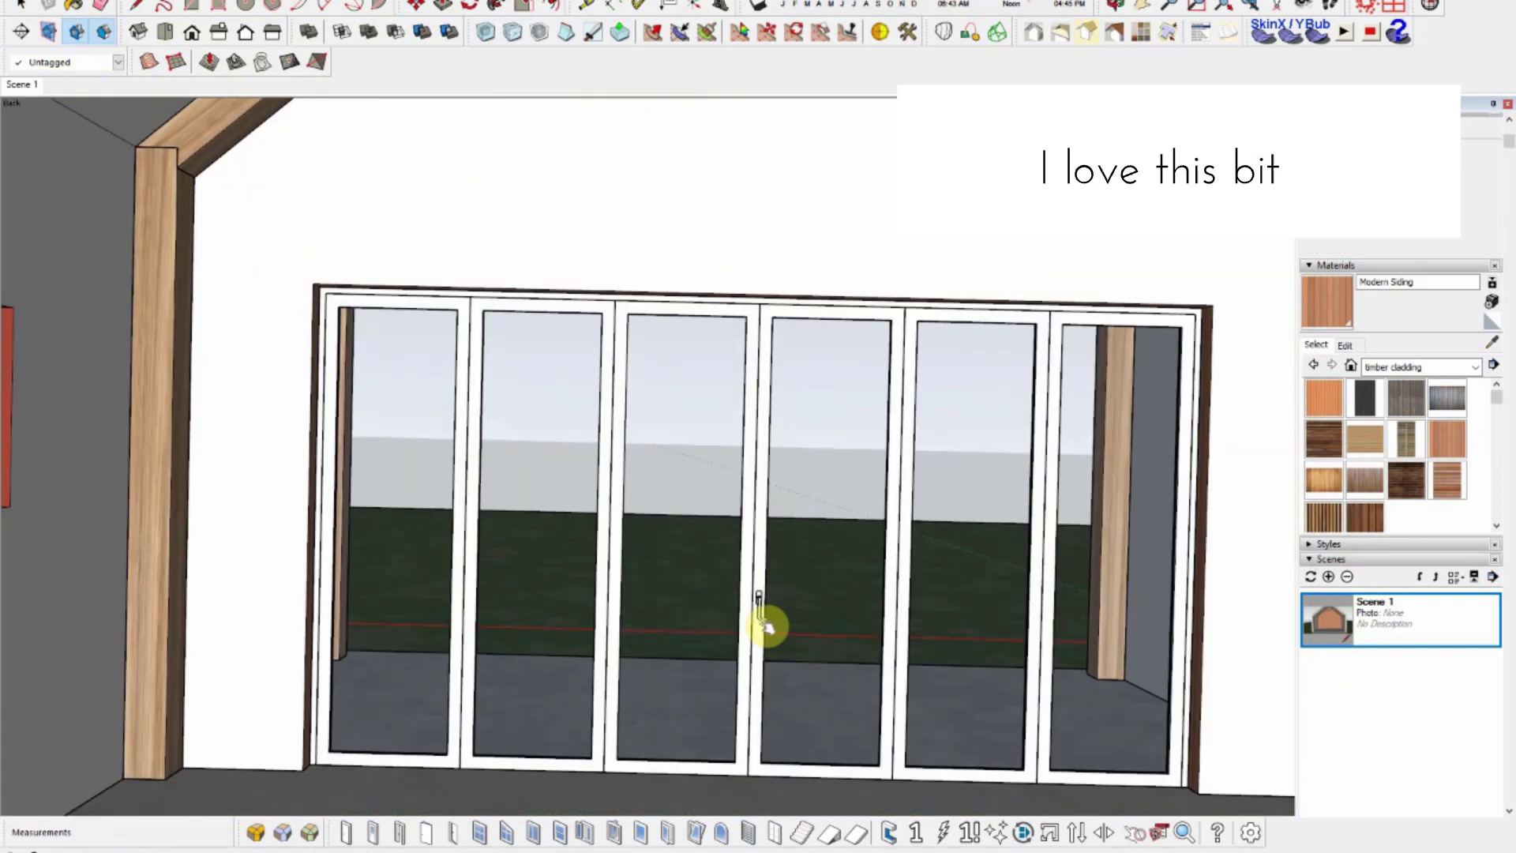